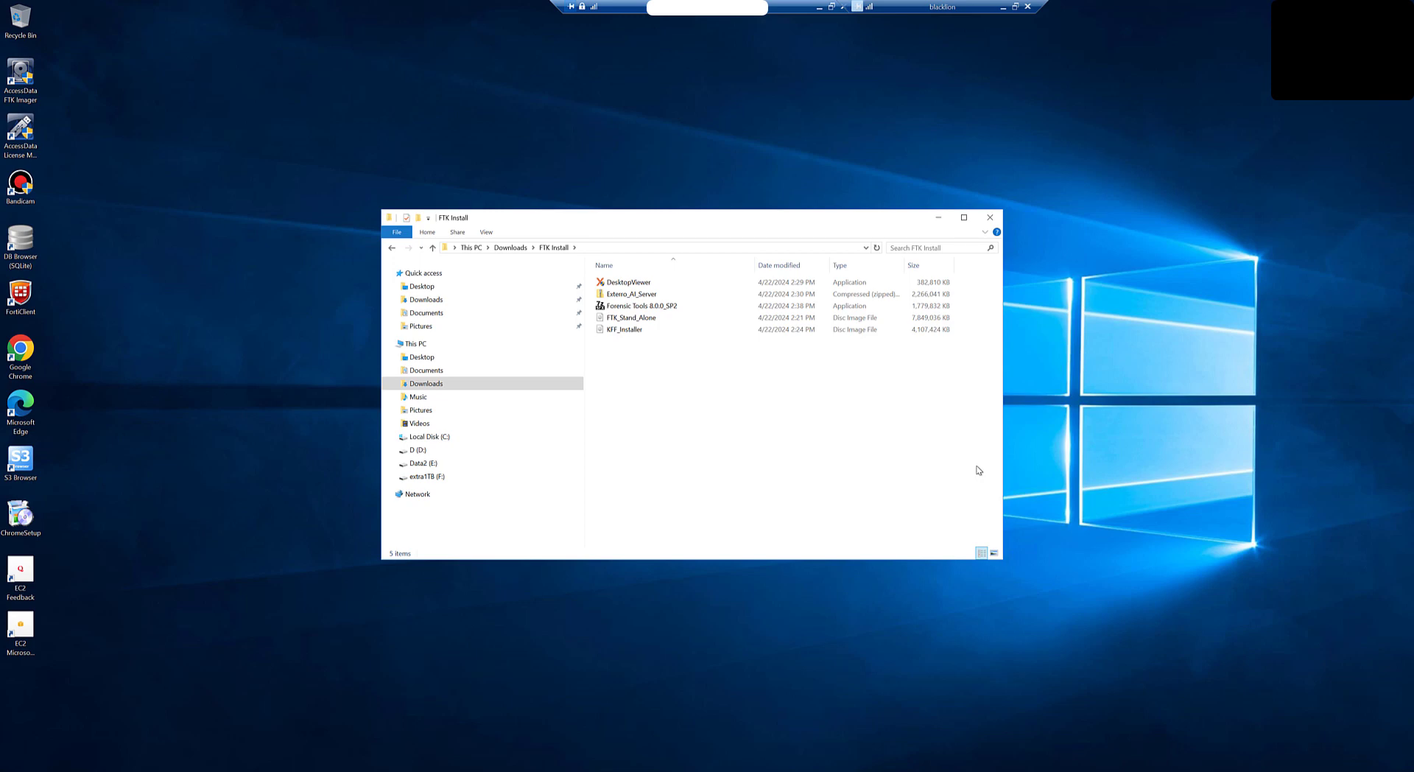
Step: Mount the FTK_Stand_Alone disc image, accepting the open-file warning
left_click(637, 319)
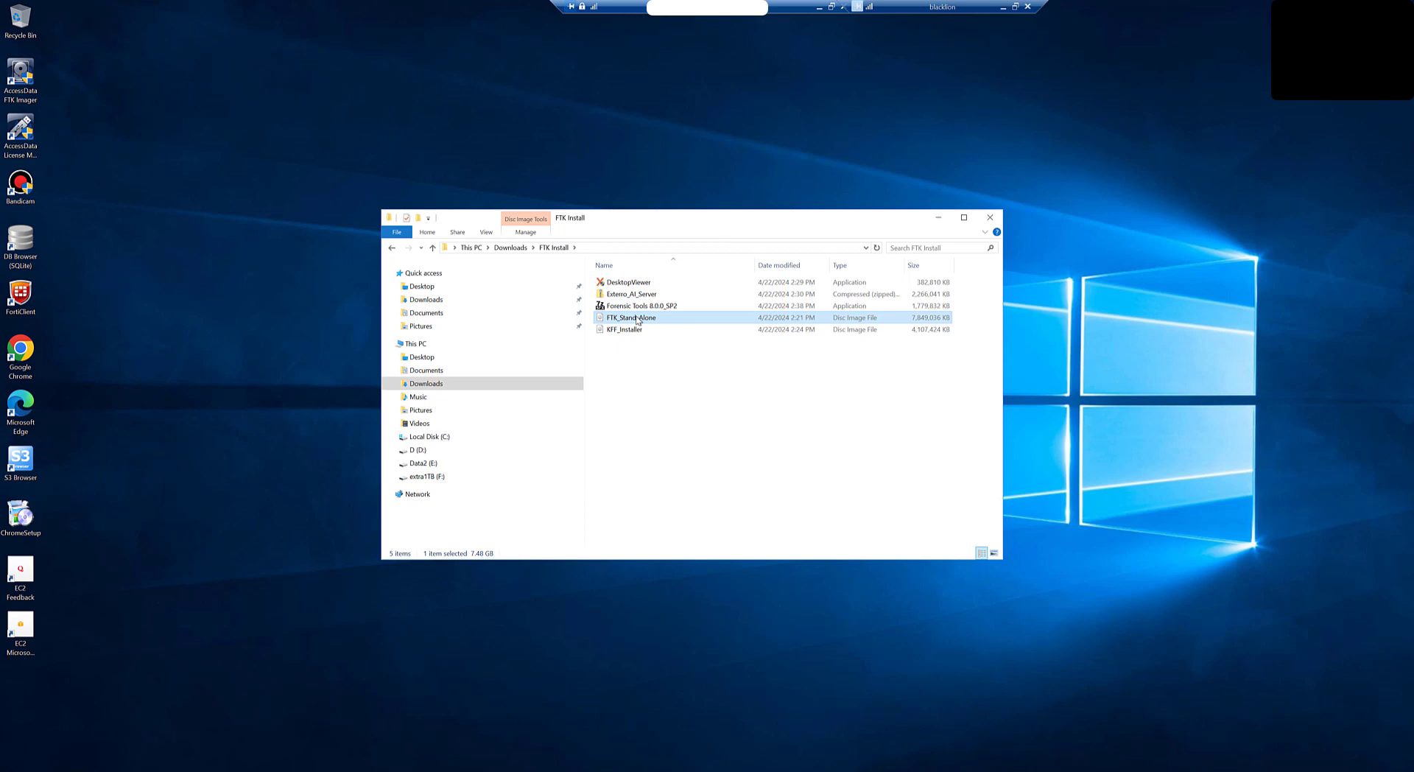
double_click(637, 320)
left_click(741, 408)
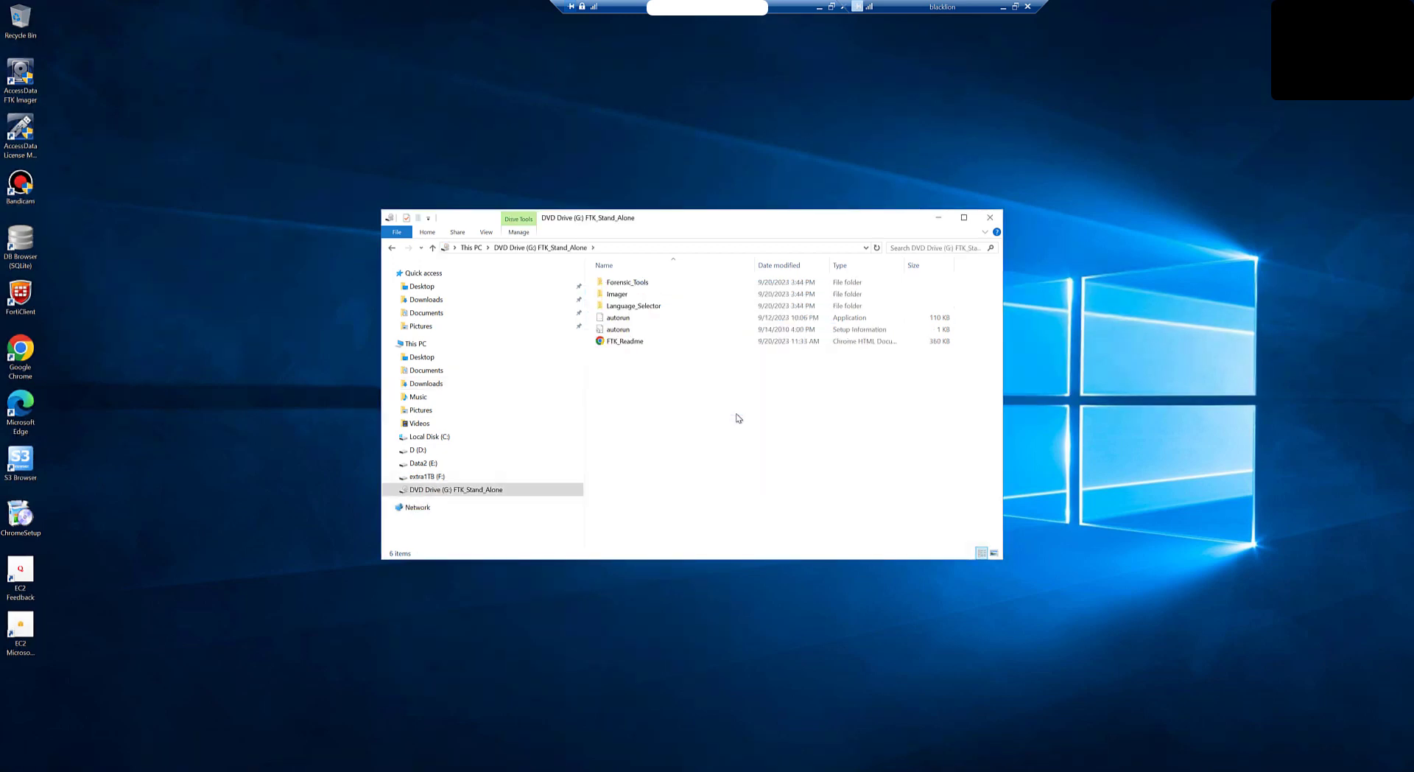
Step: Run the disc's autorun application, accepting the security warning
left_click(620, 318)
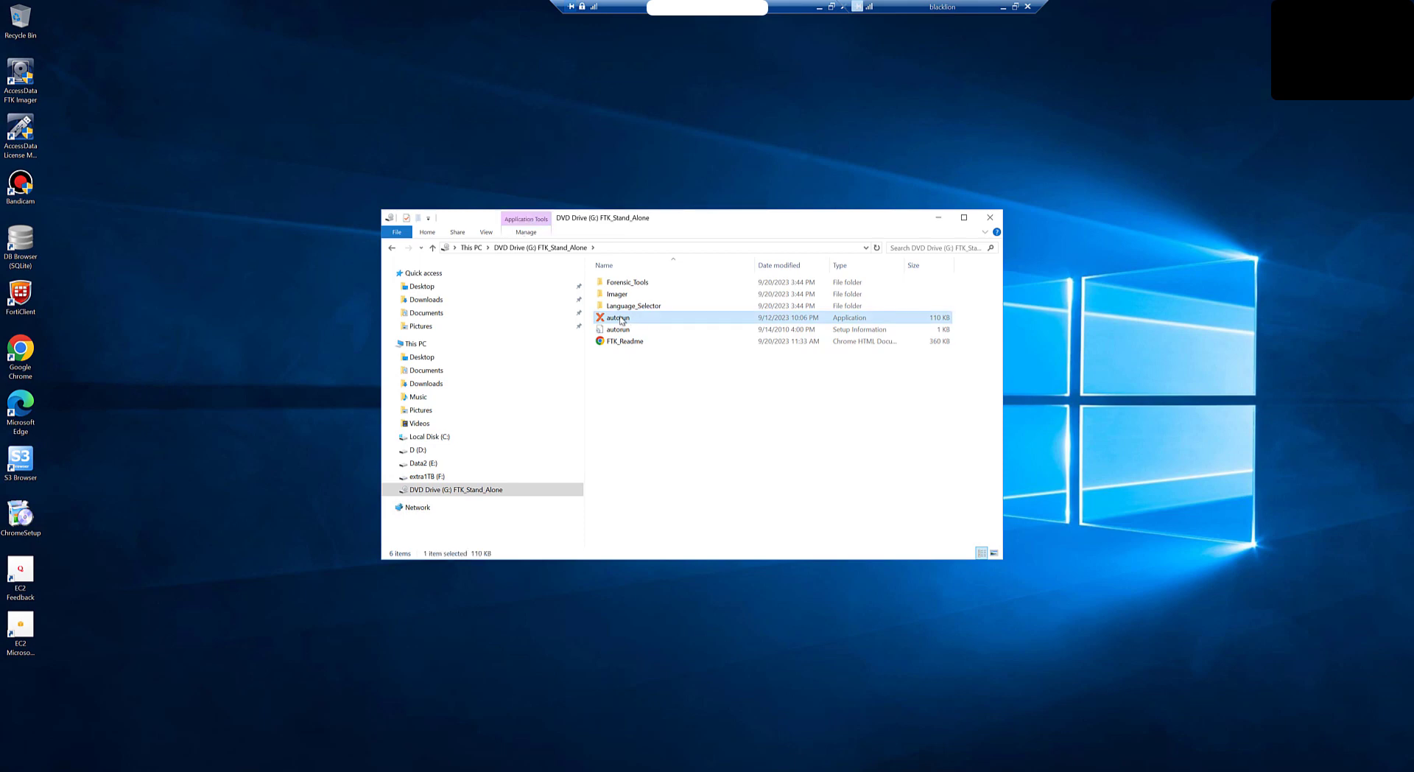
double_click(620, 320)
left_click(750, 421)
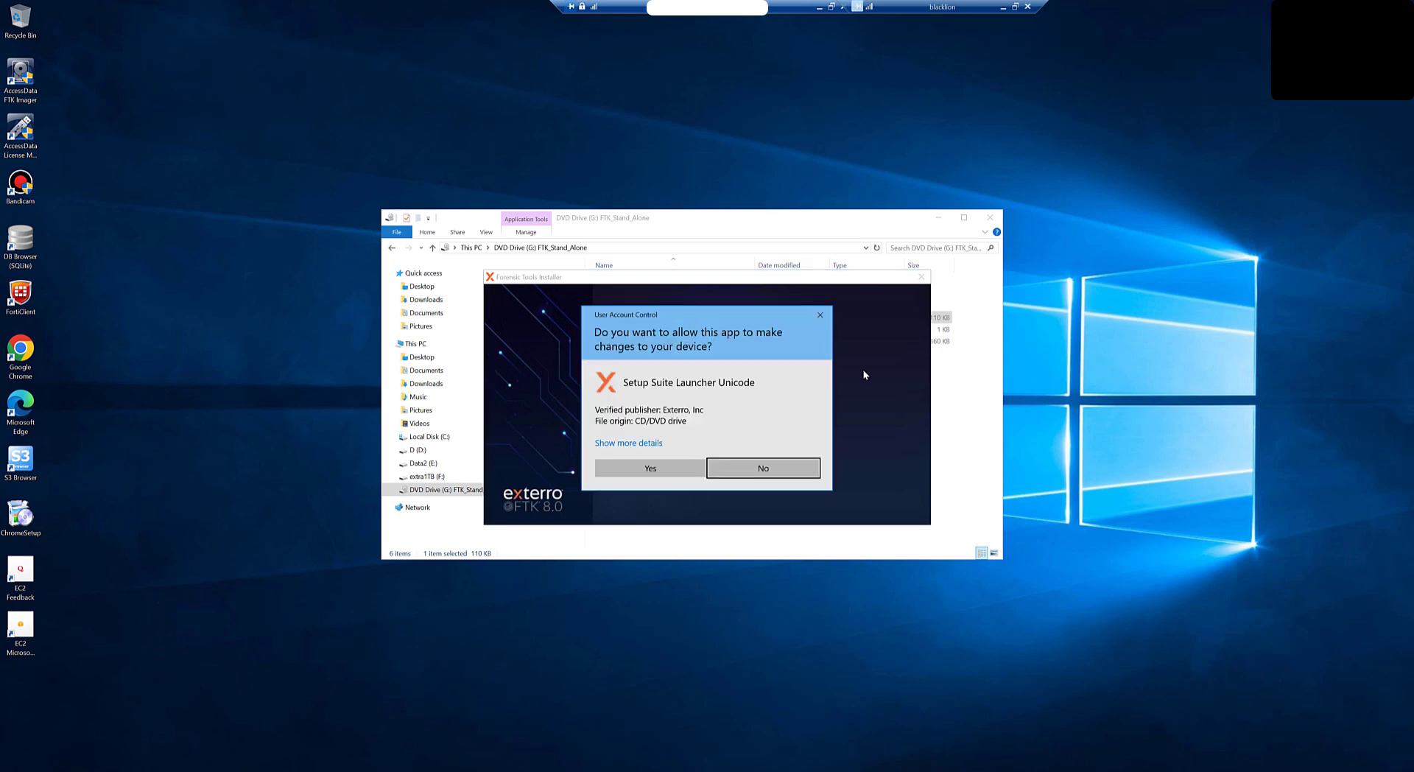
Step: Allow the setup launcher, accept the FTK 8.0 licence terms, and pass System Requirements
left_click(623, 471)
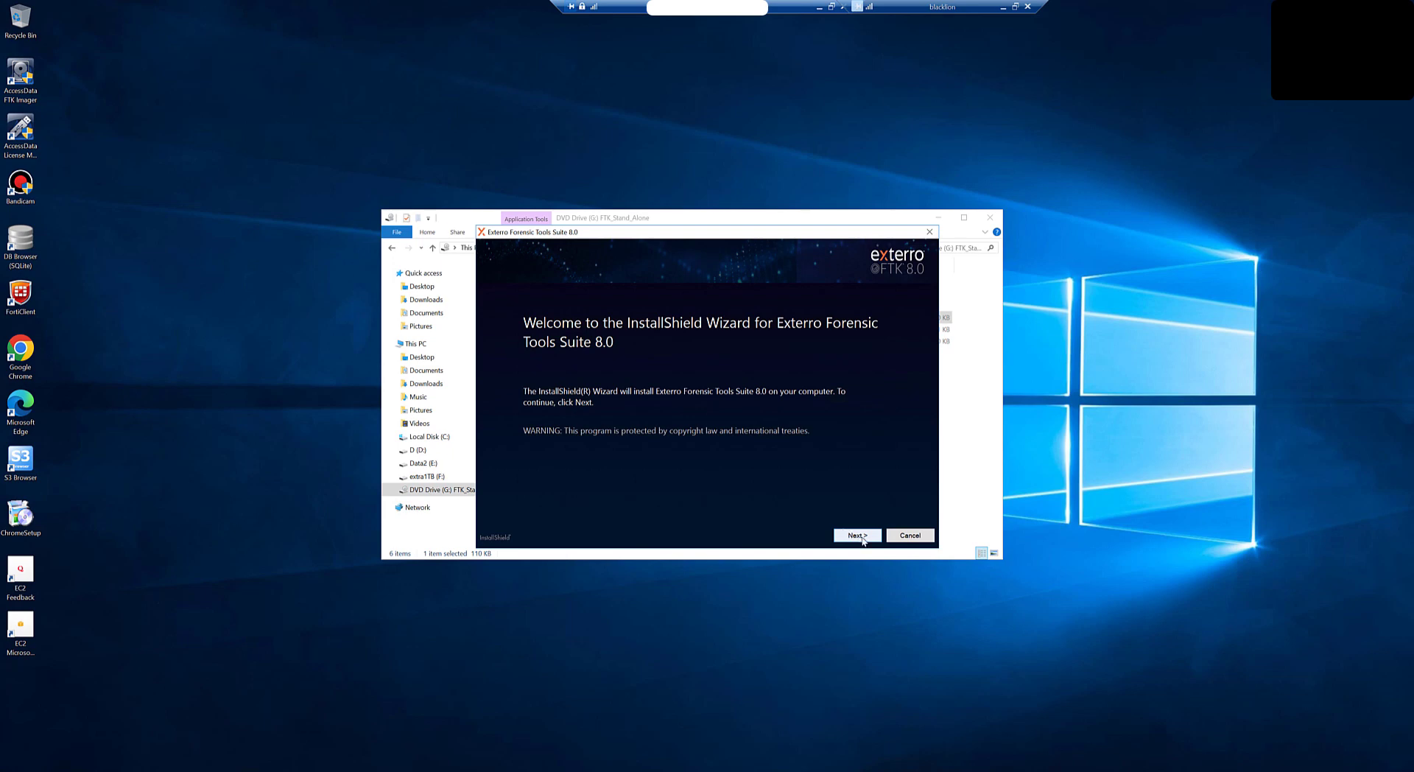
left_click(864, 538)
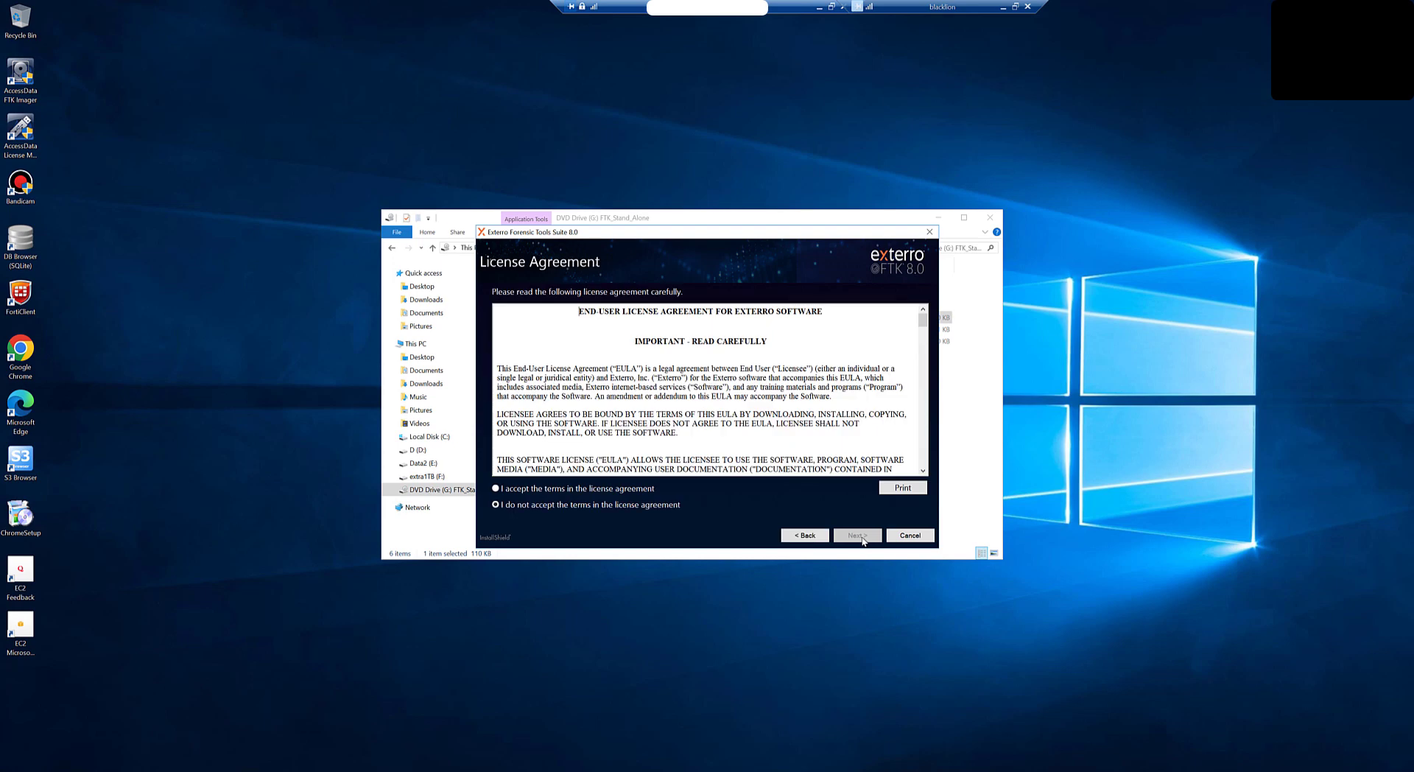
left_click(603, 489)
left_click(870, 537)
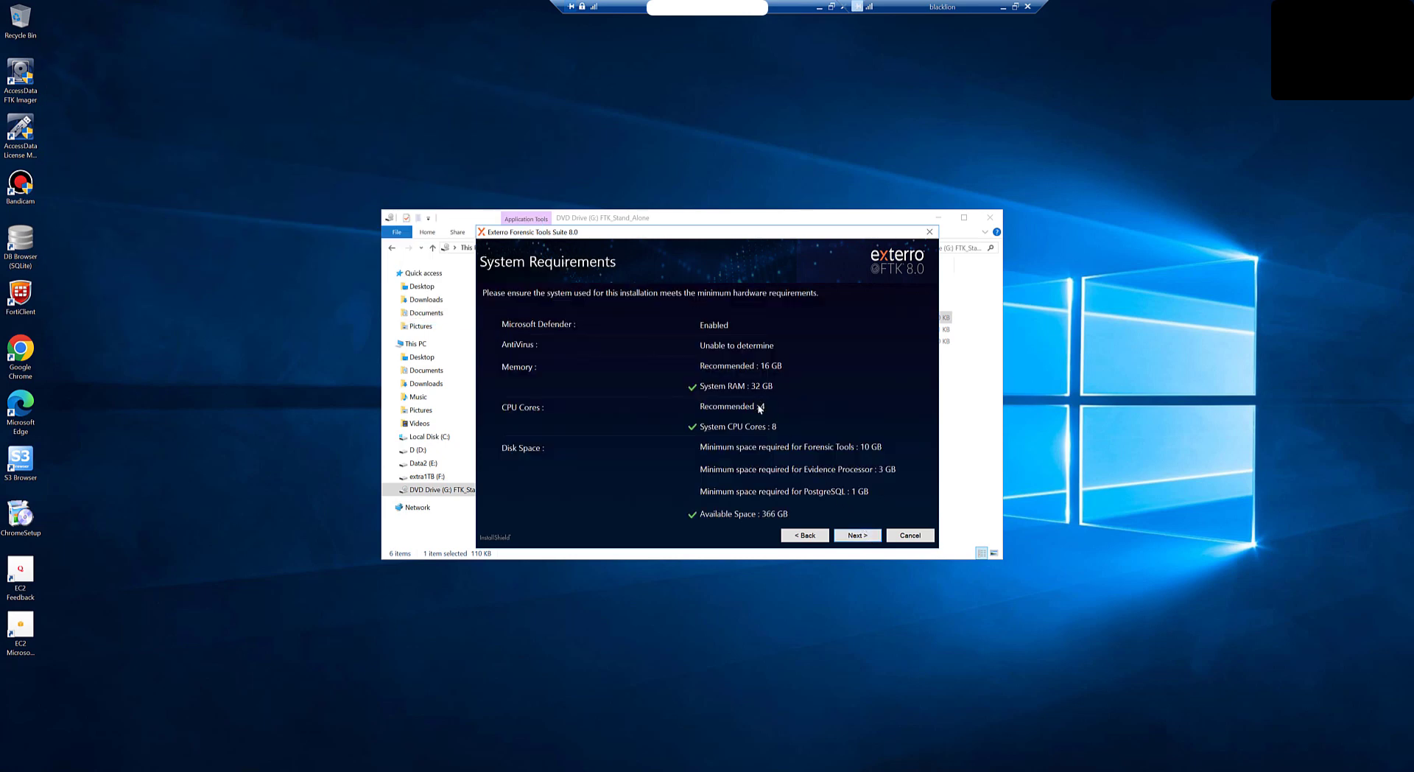
left_click(858, 540)
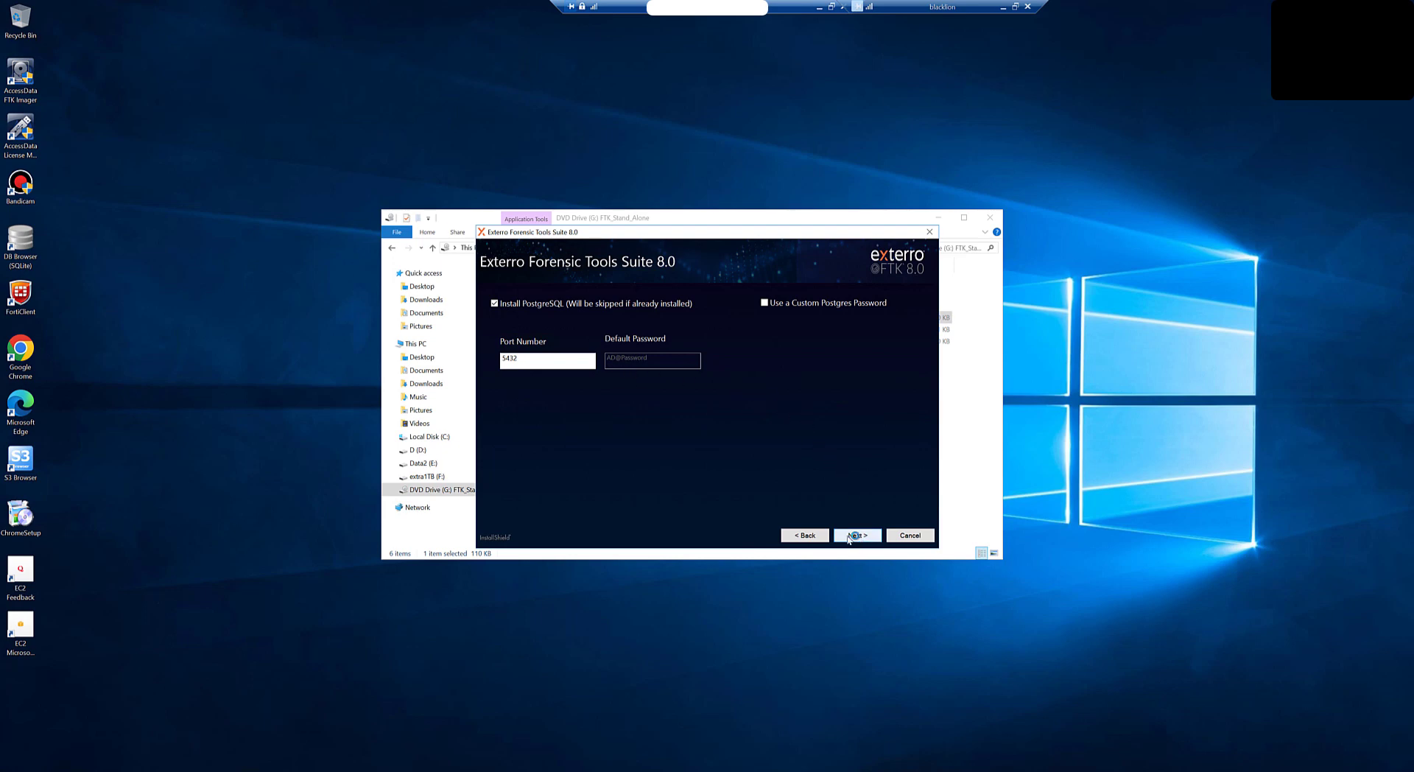
Step: Keep PostgreSQL on port 5432 and enable Customize Installation Options
key("Return")
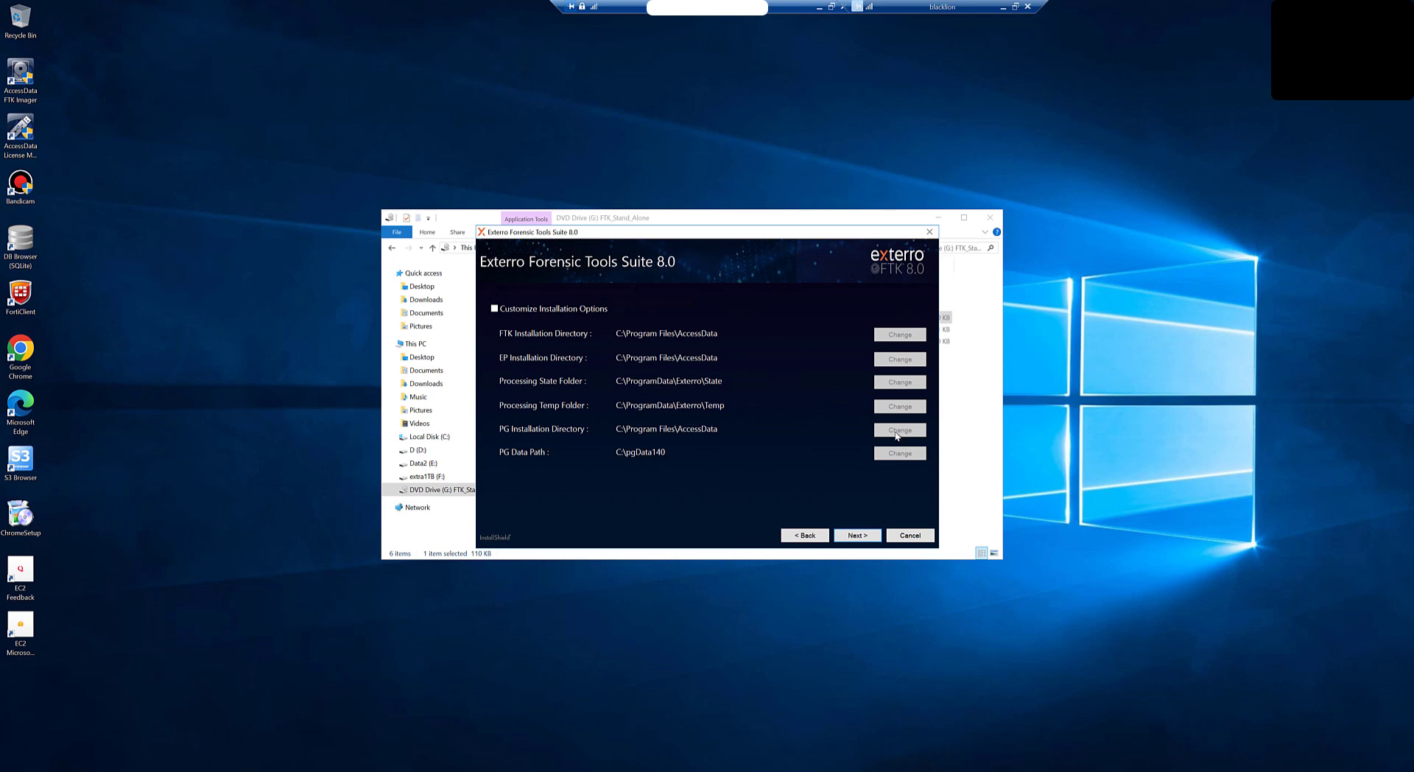
left_click(506, 312)
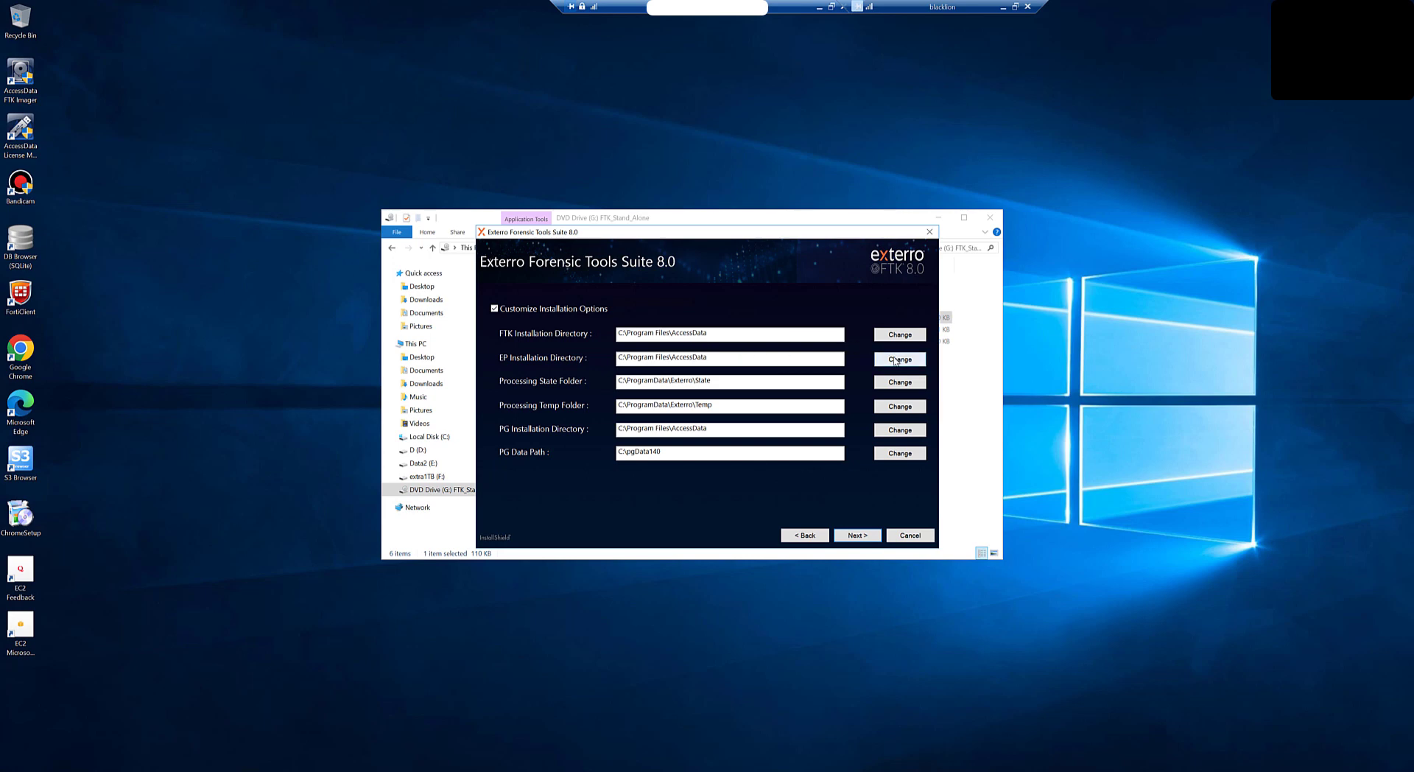
Step: Create a Database folder on D: and make D:\Database the PG installation directory
left_click(885, 434)
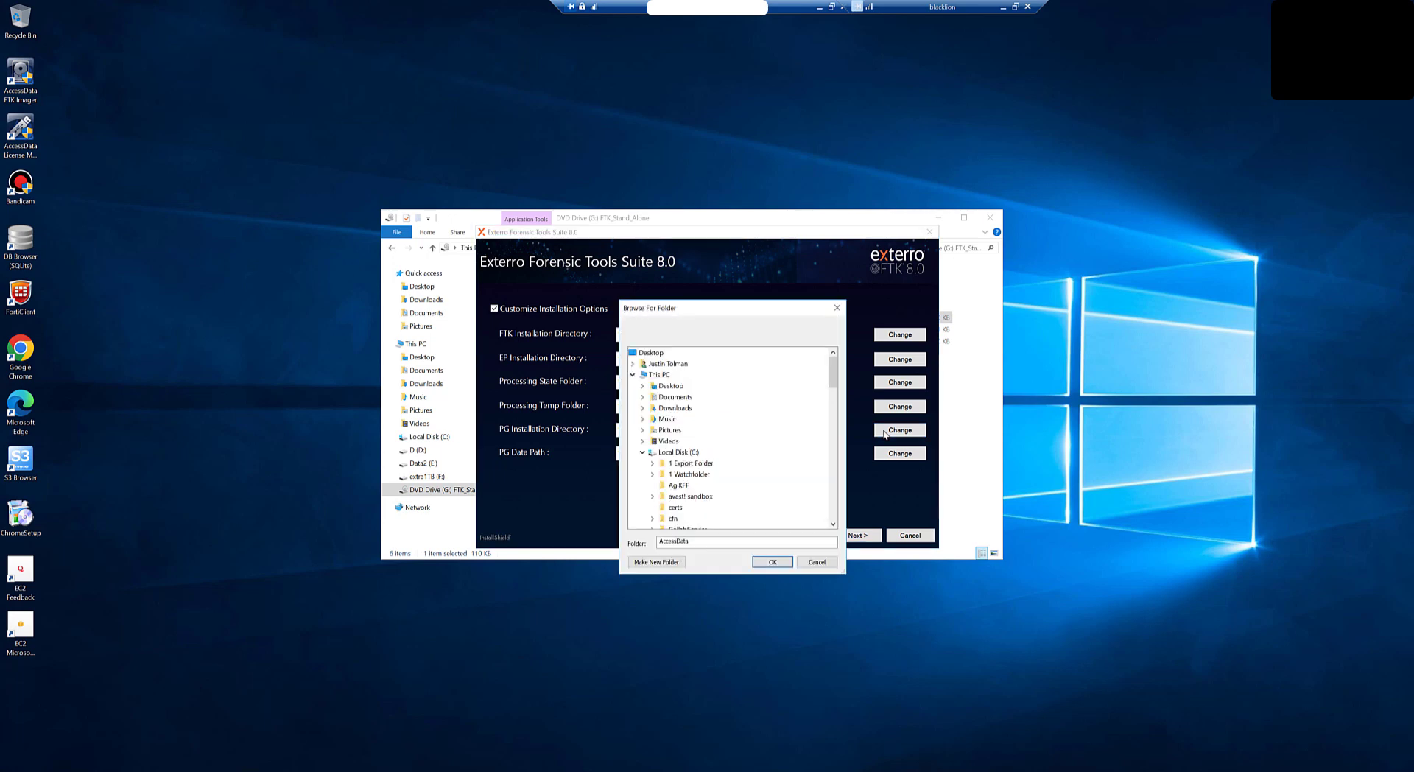
left_click(643, 451)
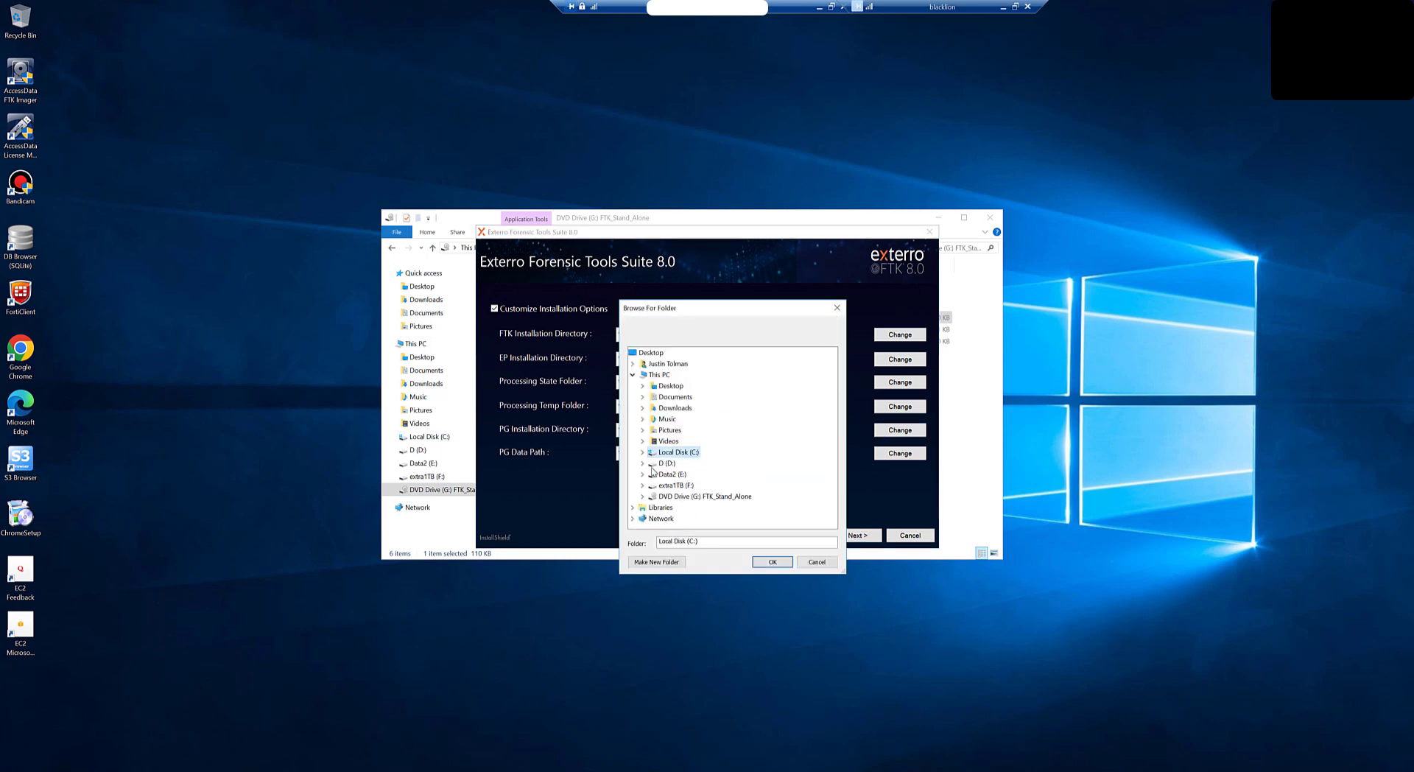
left_click(642, 462)
scroll(729, 473, "down", 2)
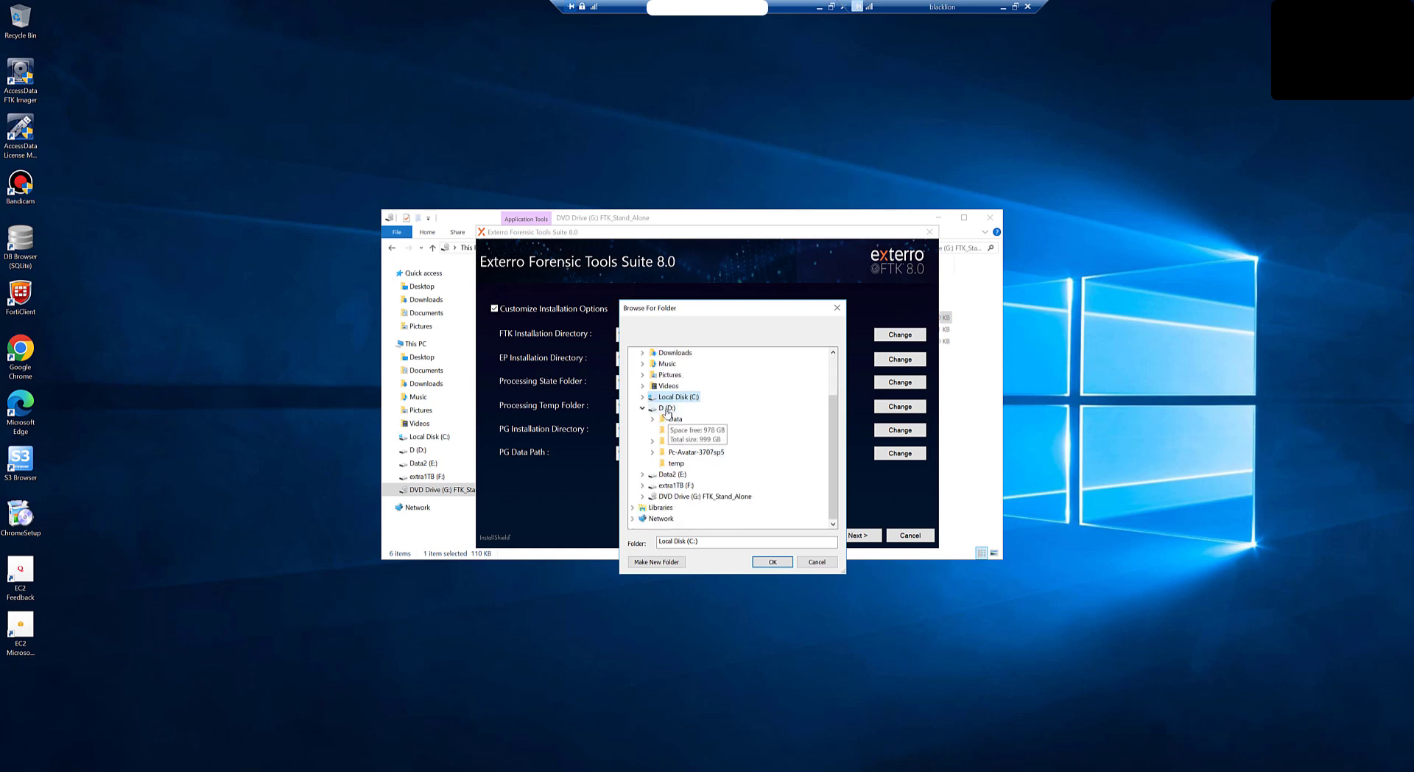
left_click(667, 409)
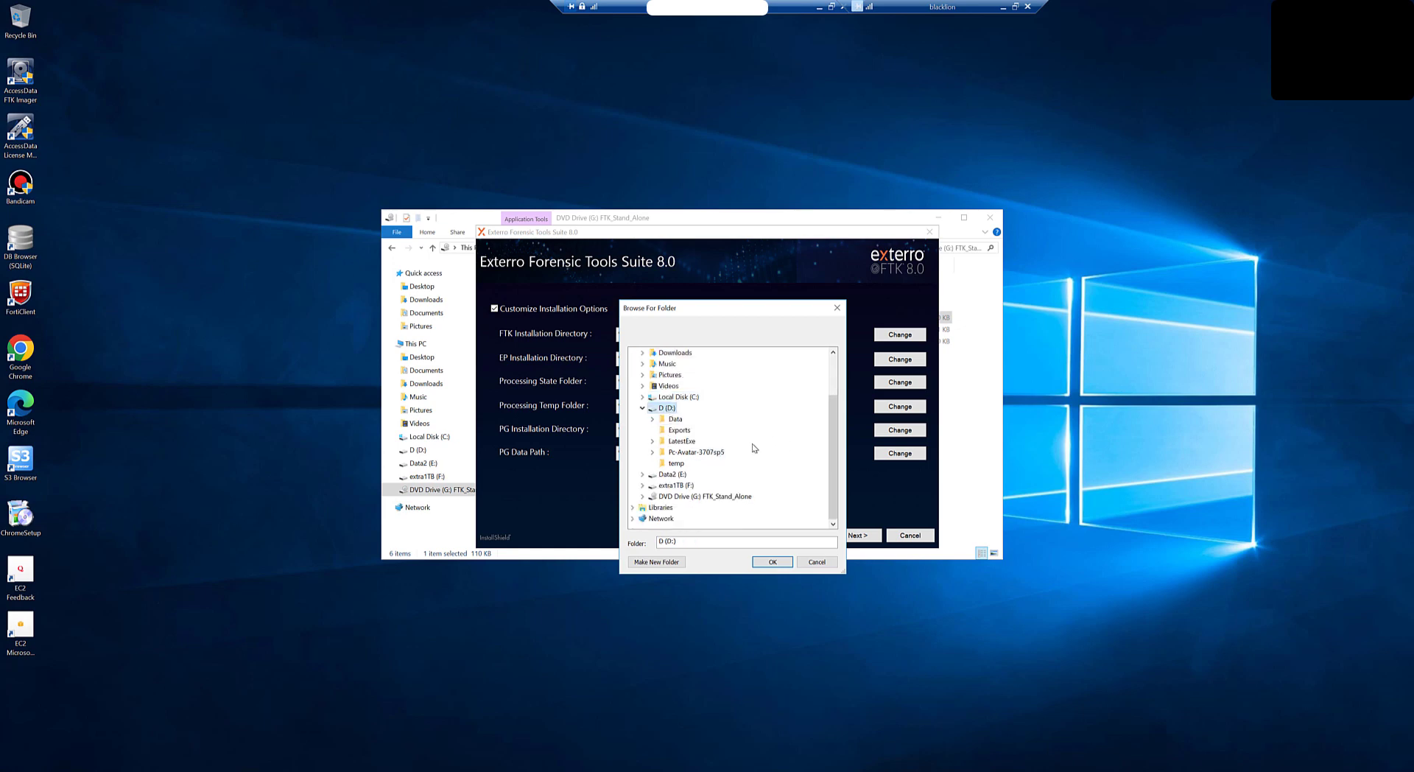
left_click(657, 562)
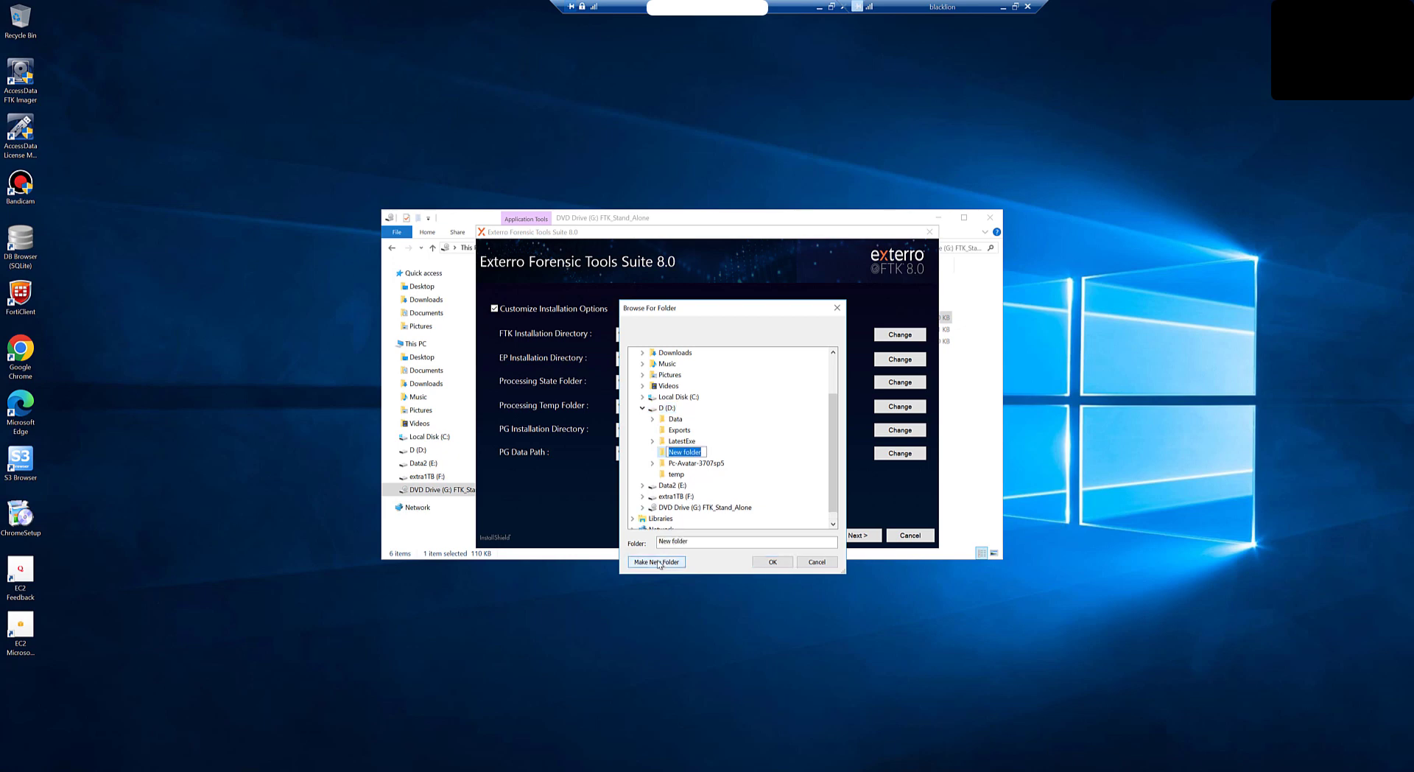
type("Database")
key("Return")
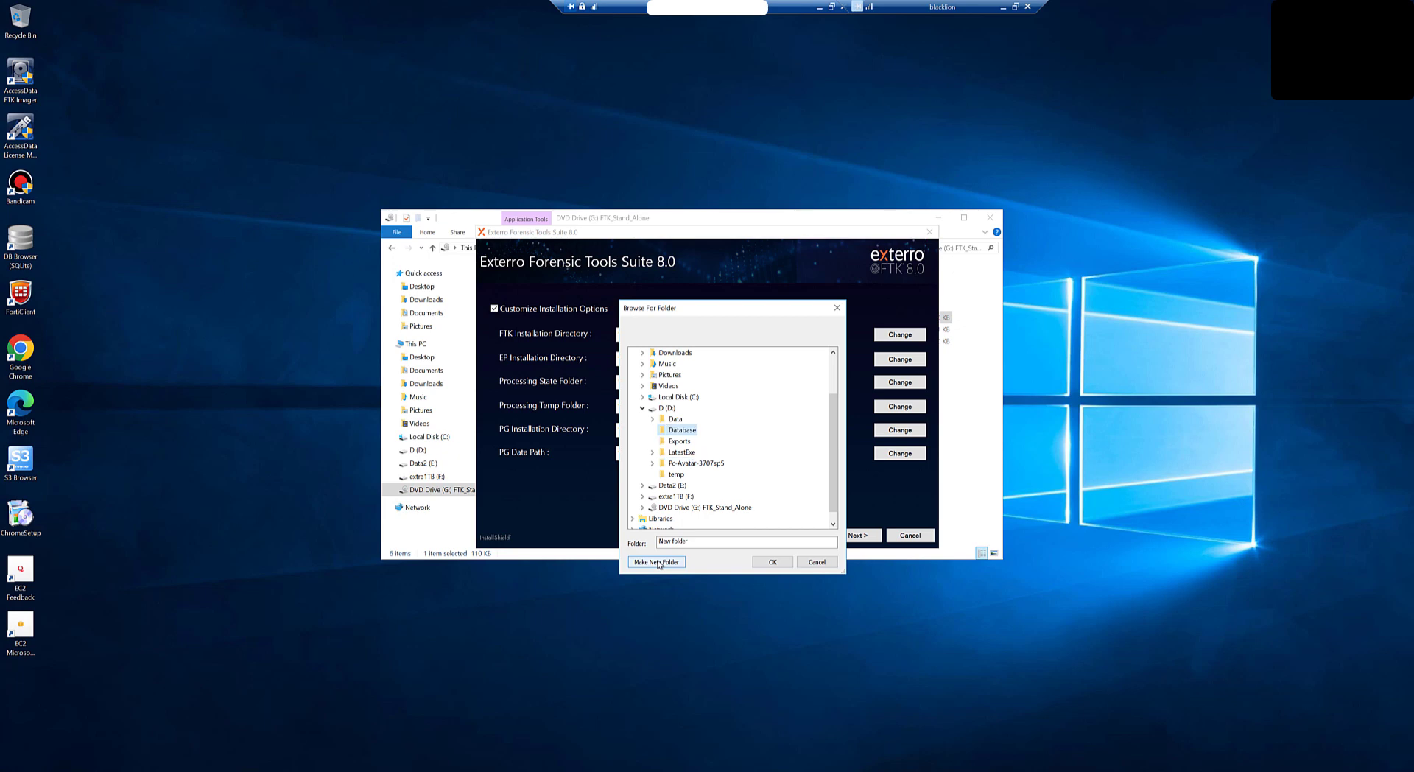
key("Return")
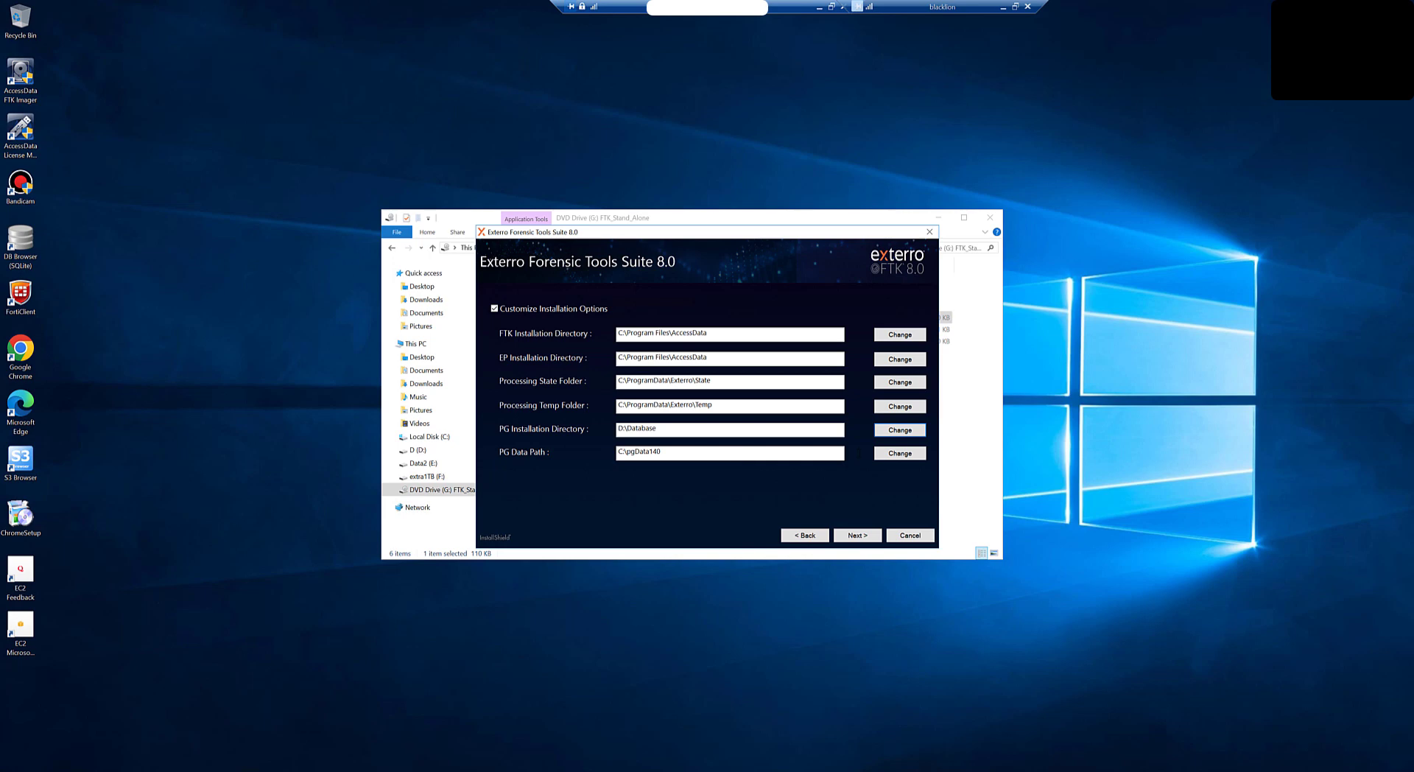
Step: Create a pgdata80sp2 folder on D: and make D:\pgdata80sp2 the PG data path
left_click(903, 456)
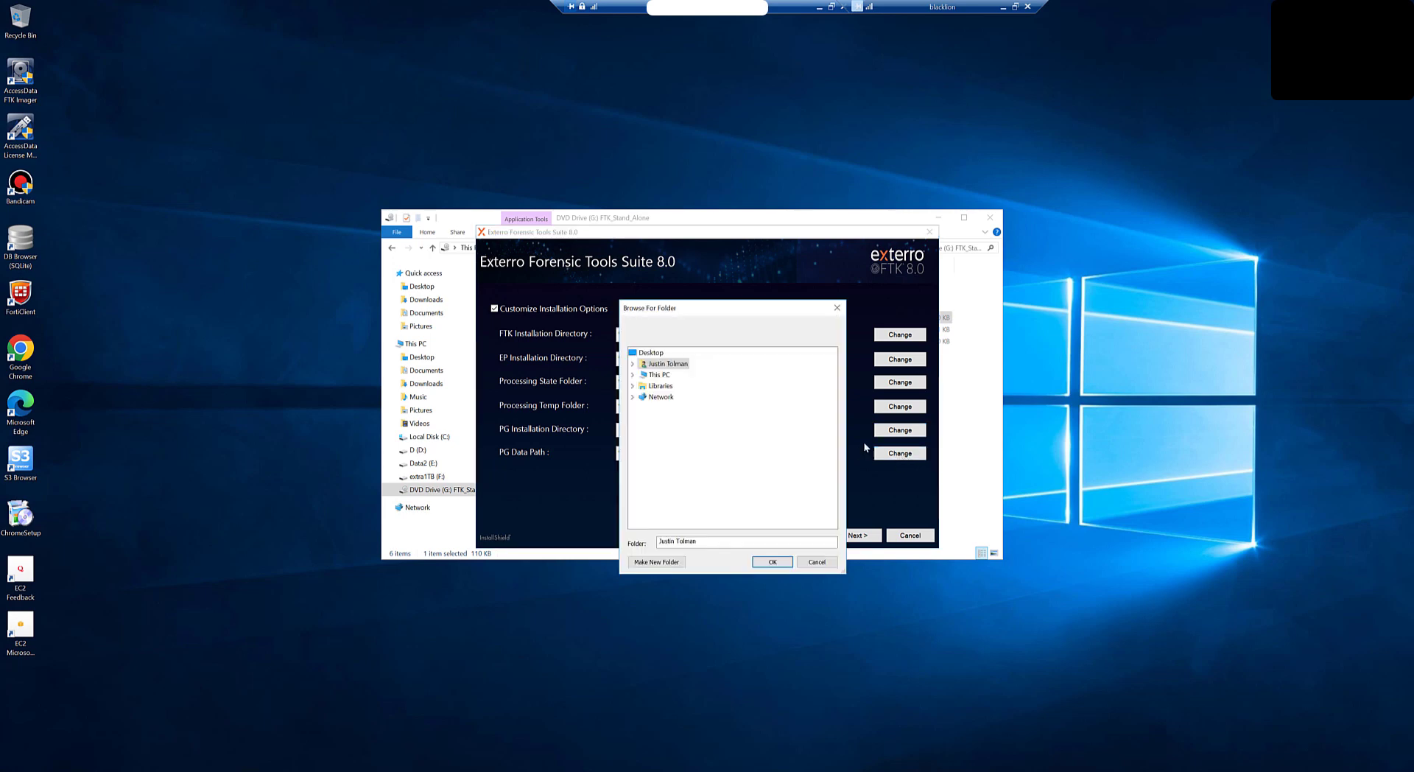
left_click(633, 376)
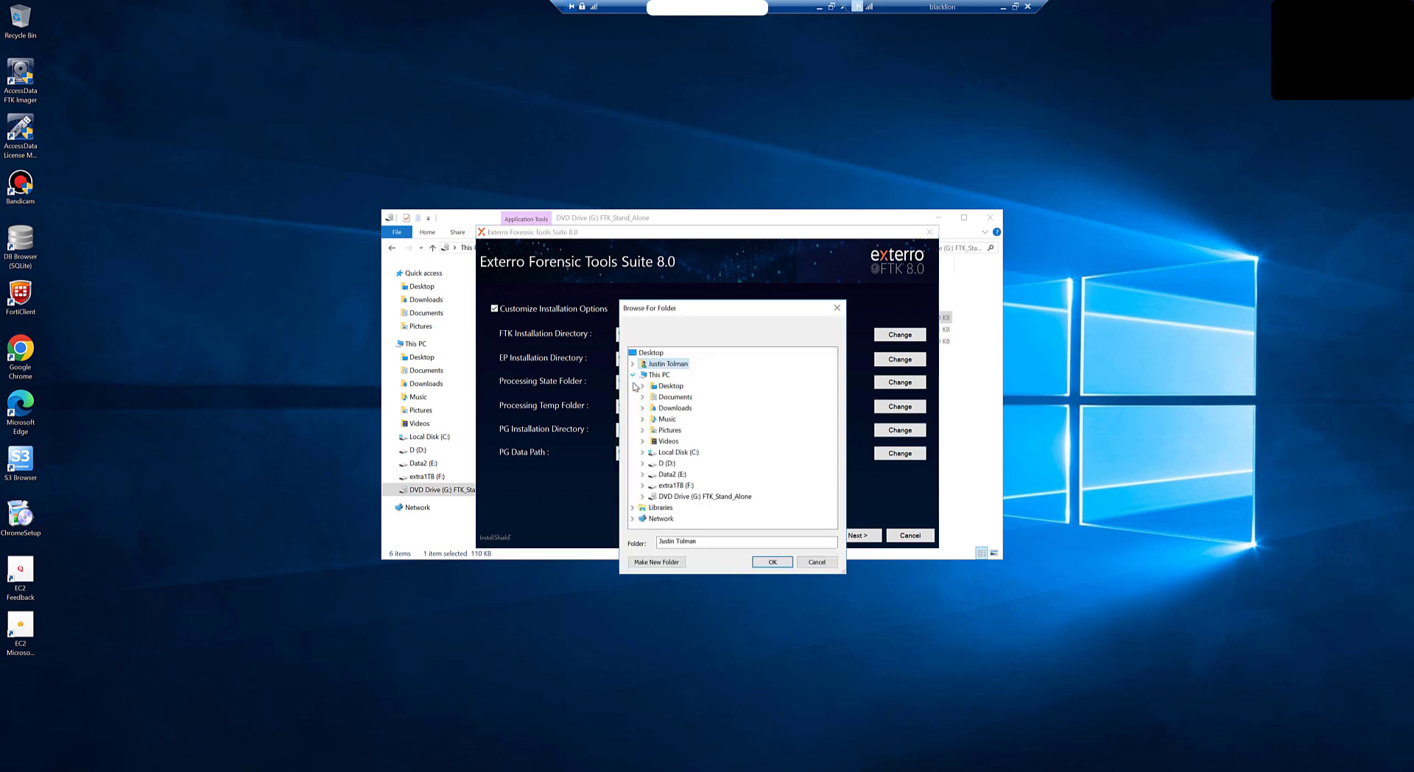
left_click(643, 464)
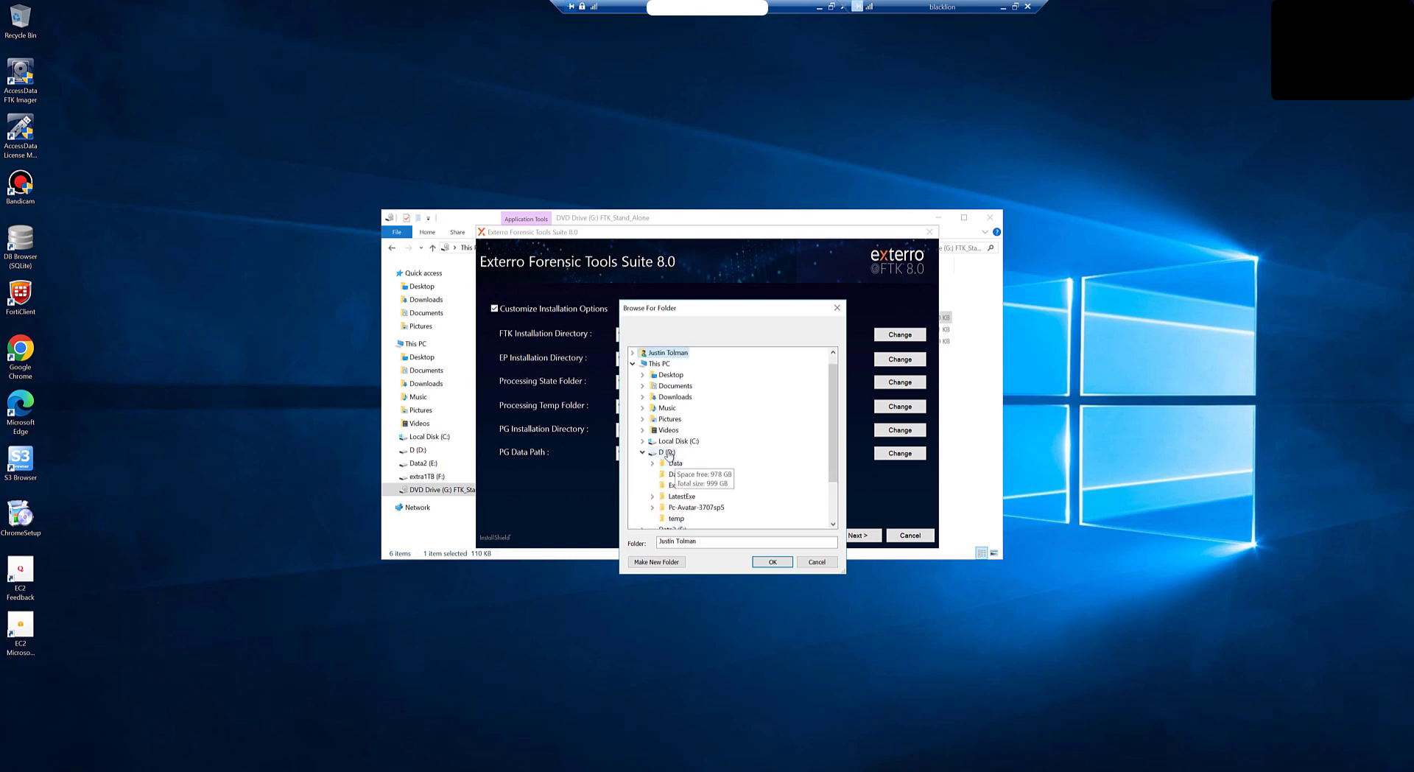
left_click(668, 452)
left_click(672, 562)
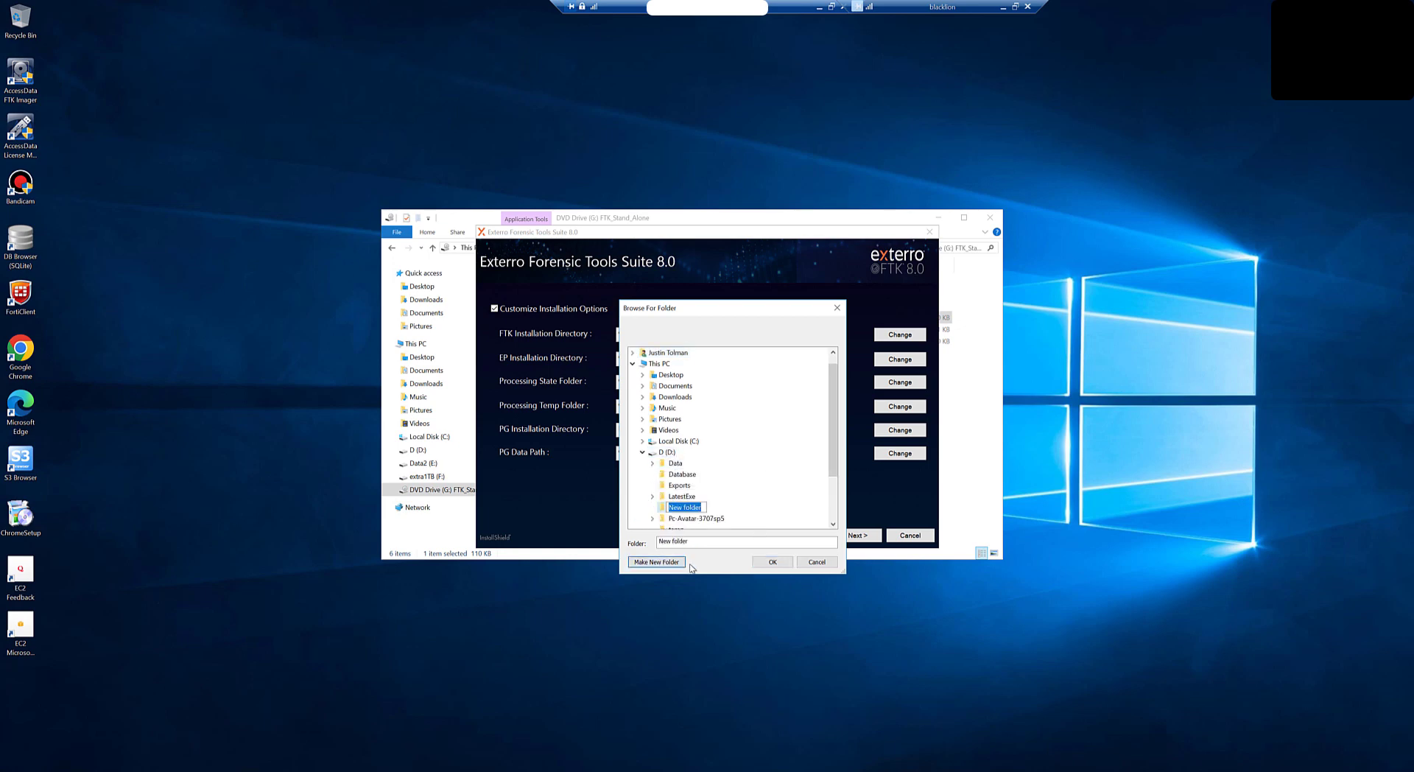
type("pgdata80sp2")
left_click(773, 562)
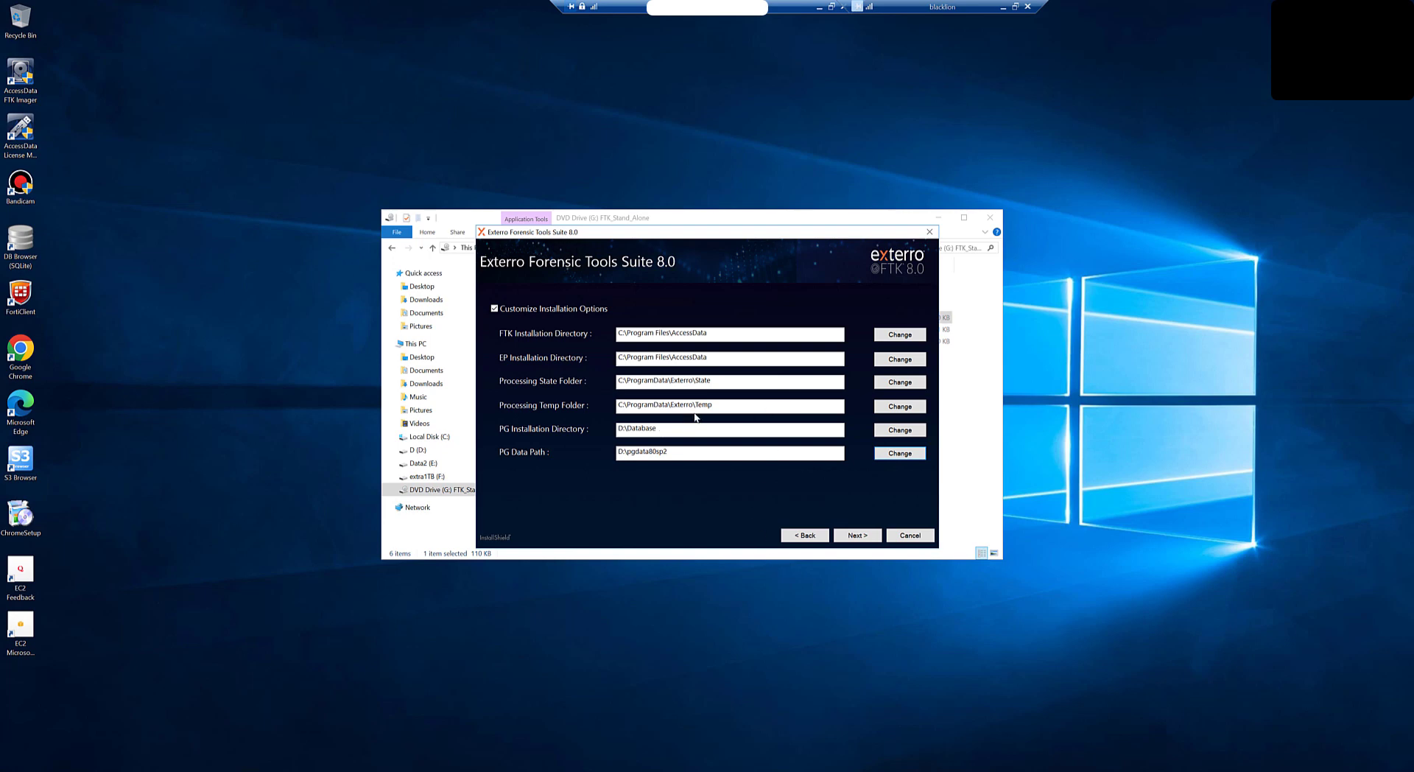
Step: Set the processing temp folder to E:\temp2 on Data2 and continue to User Credentials
left_click(899, 407)
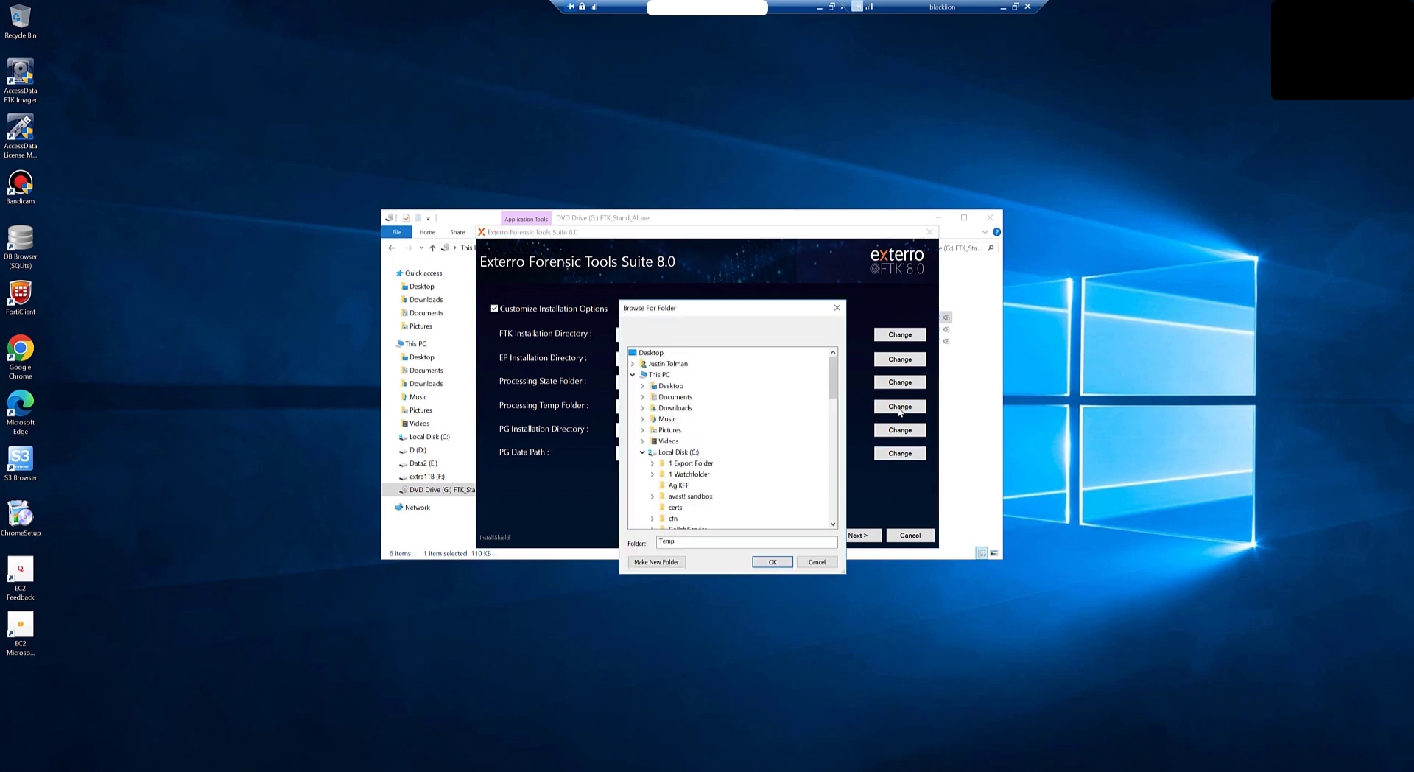
left_click(642, 453)
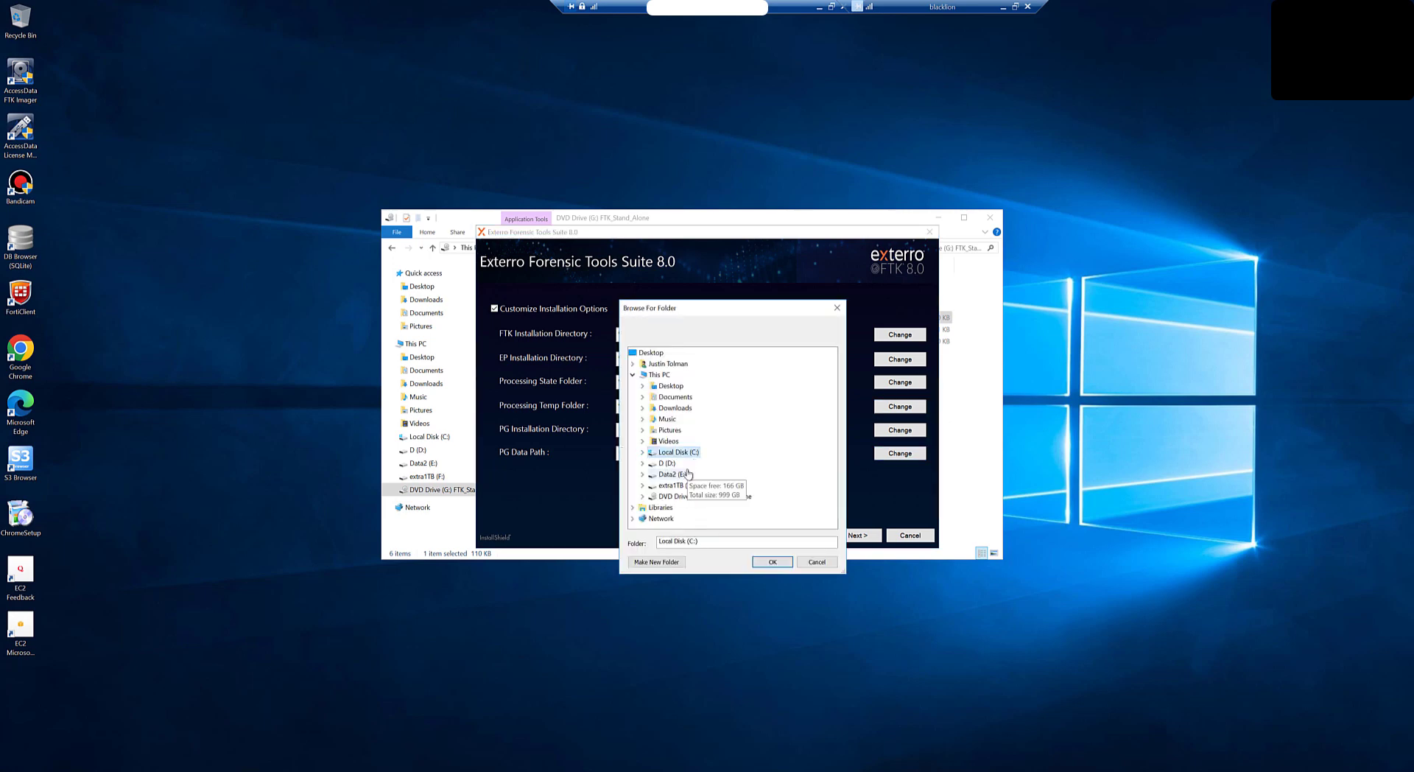
left_click(642, 474)
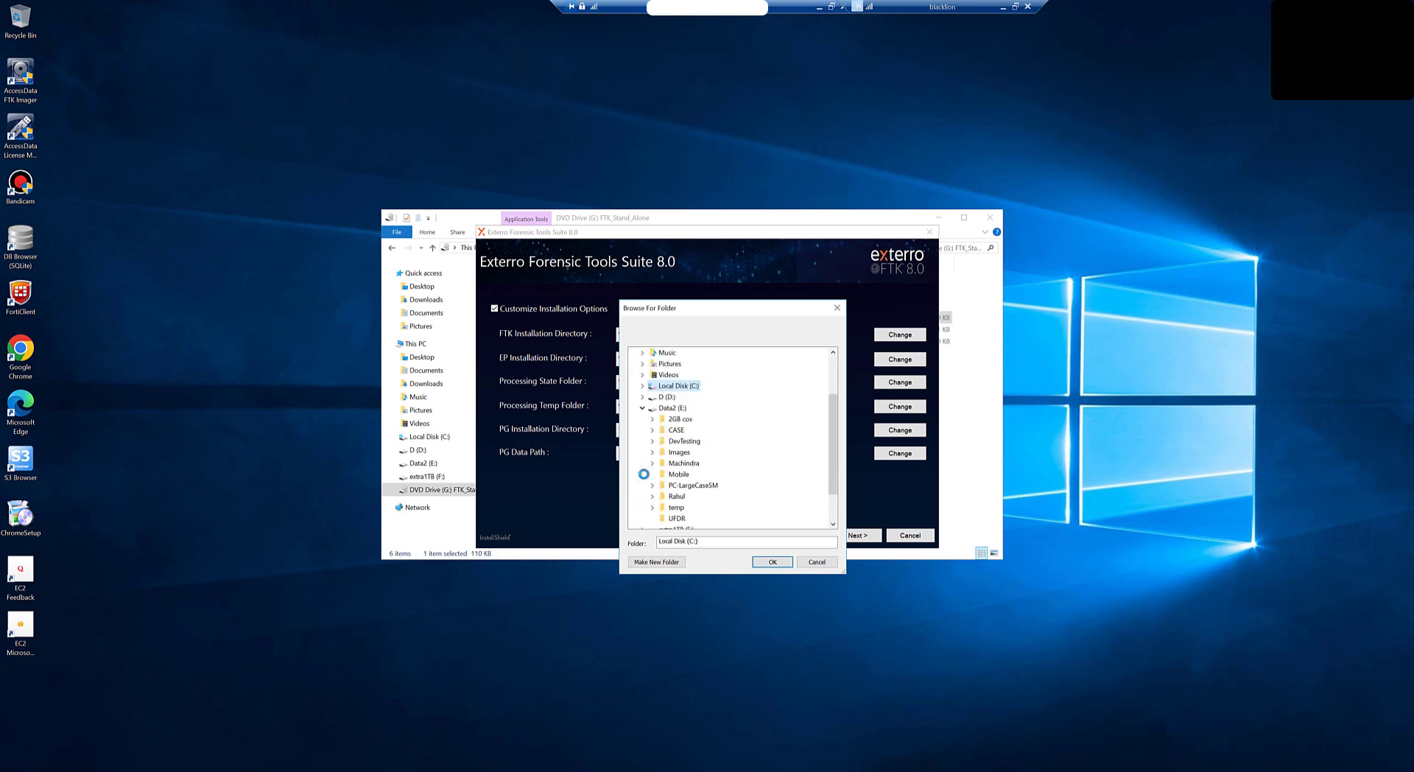
left_click(667, 408)
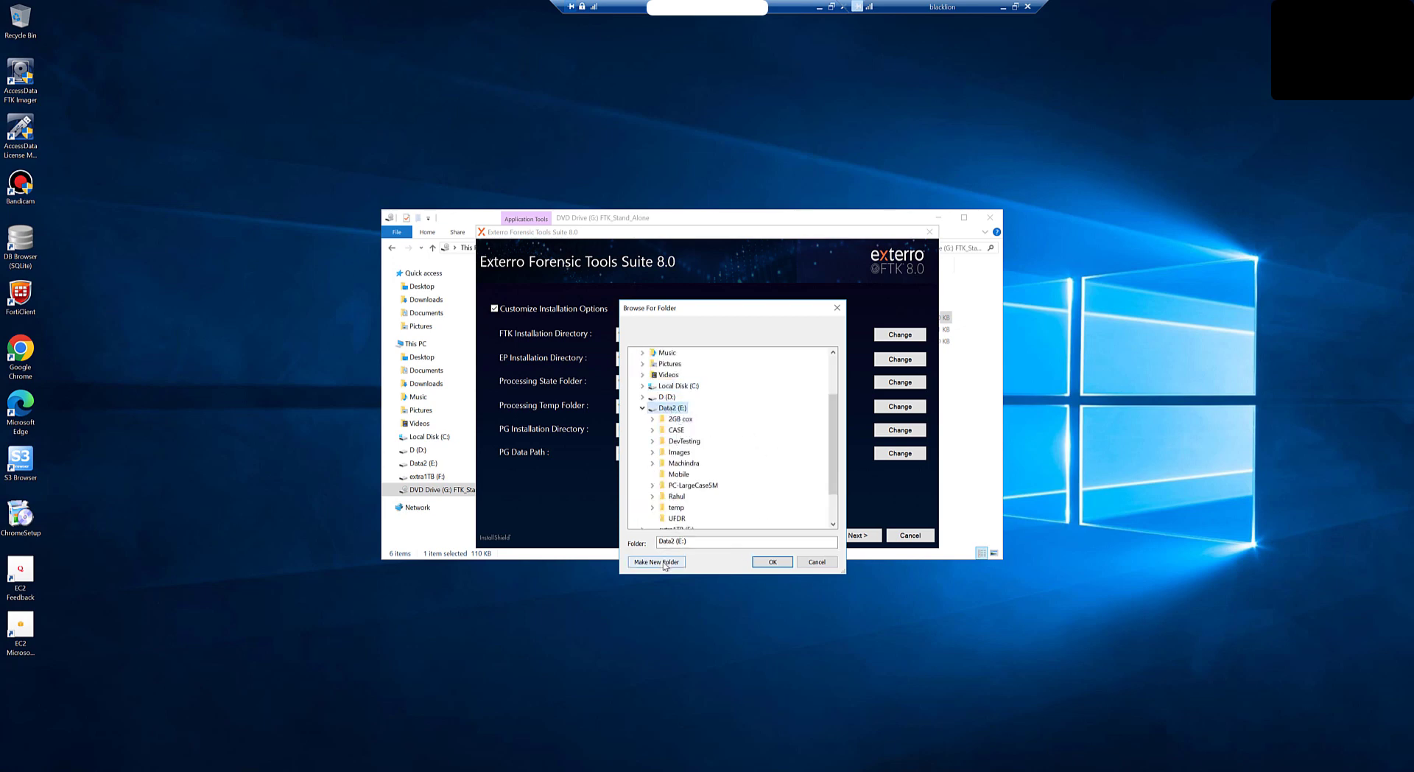
scroll(689, 506, "down", 1)
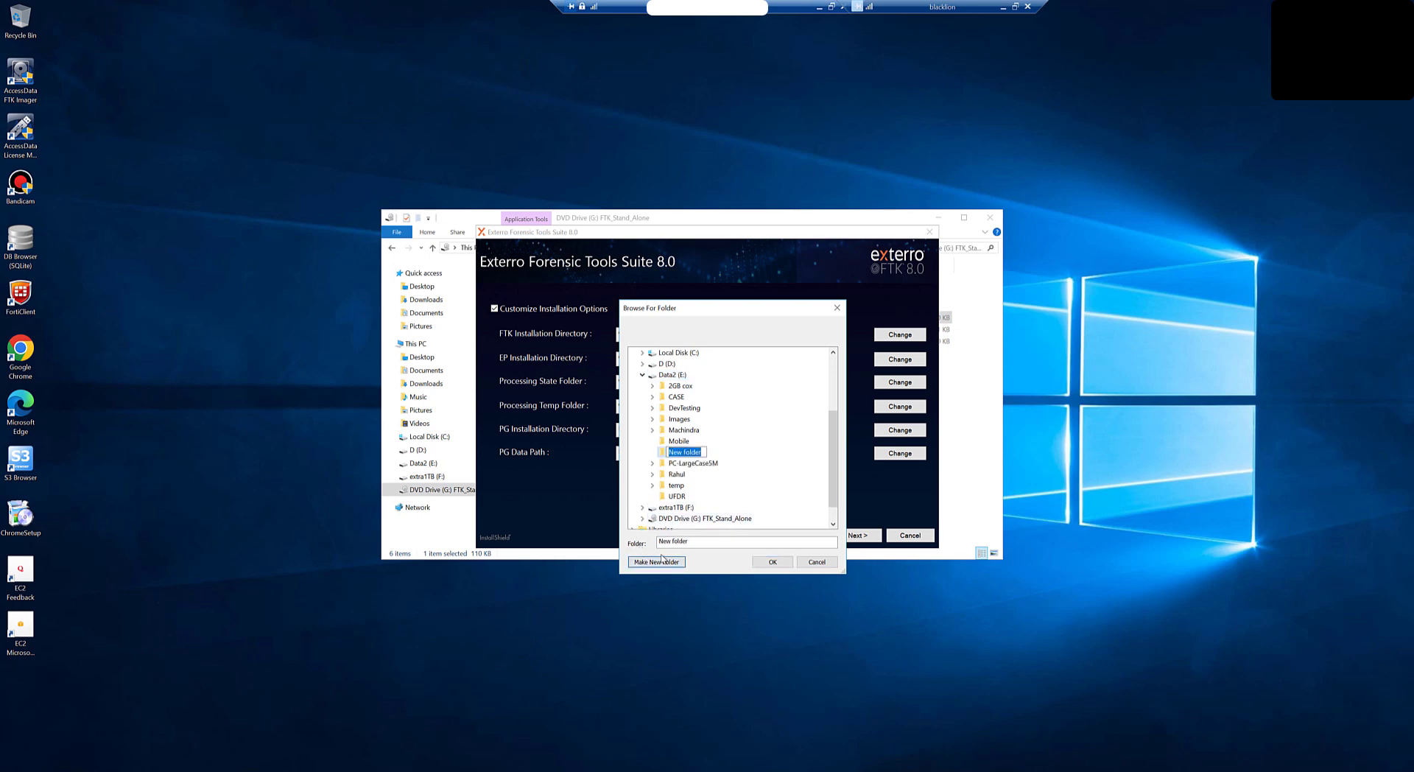
type("temp2")
key("Return")
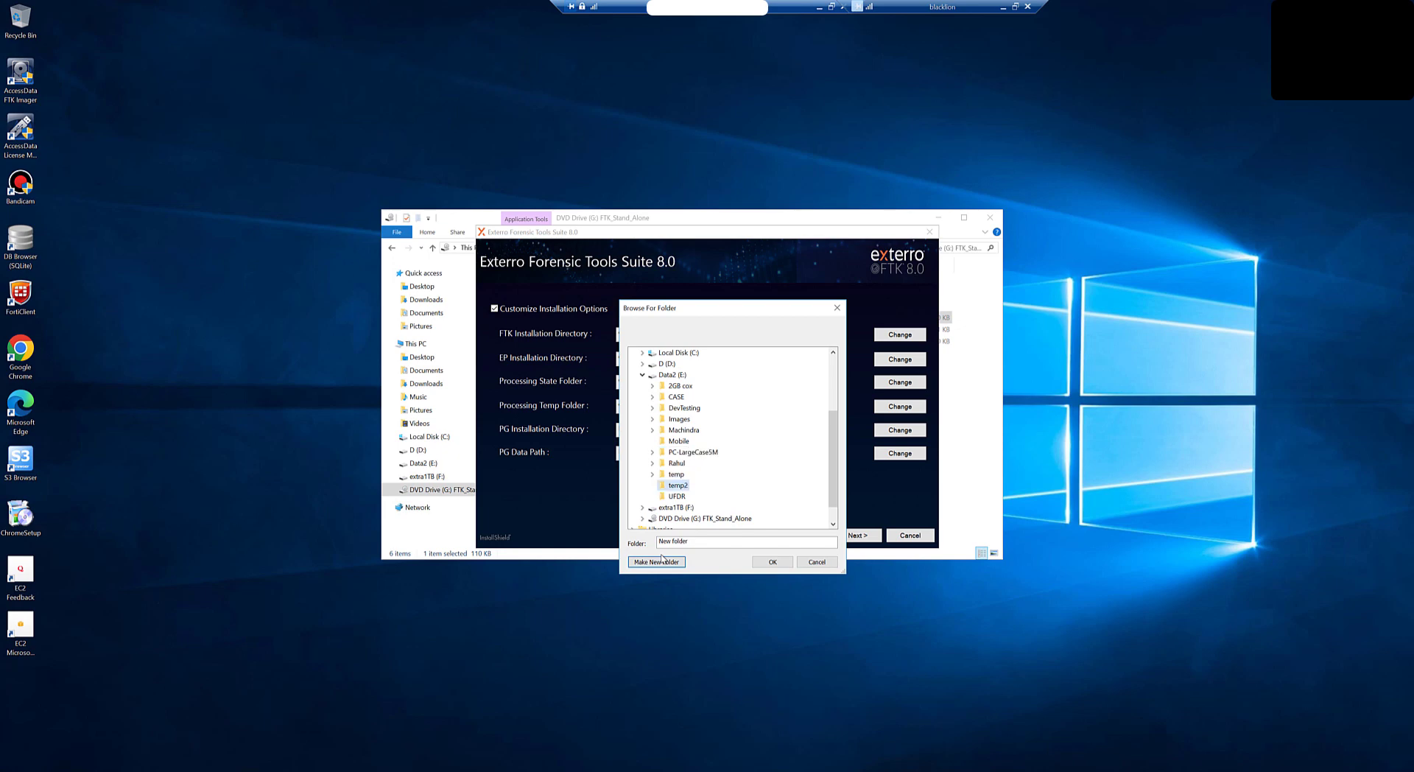
left_click(780, 563)
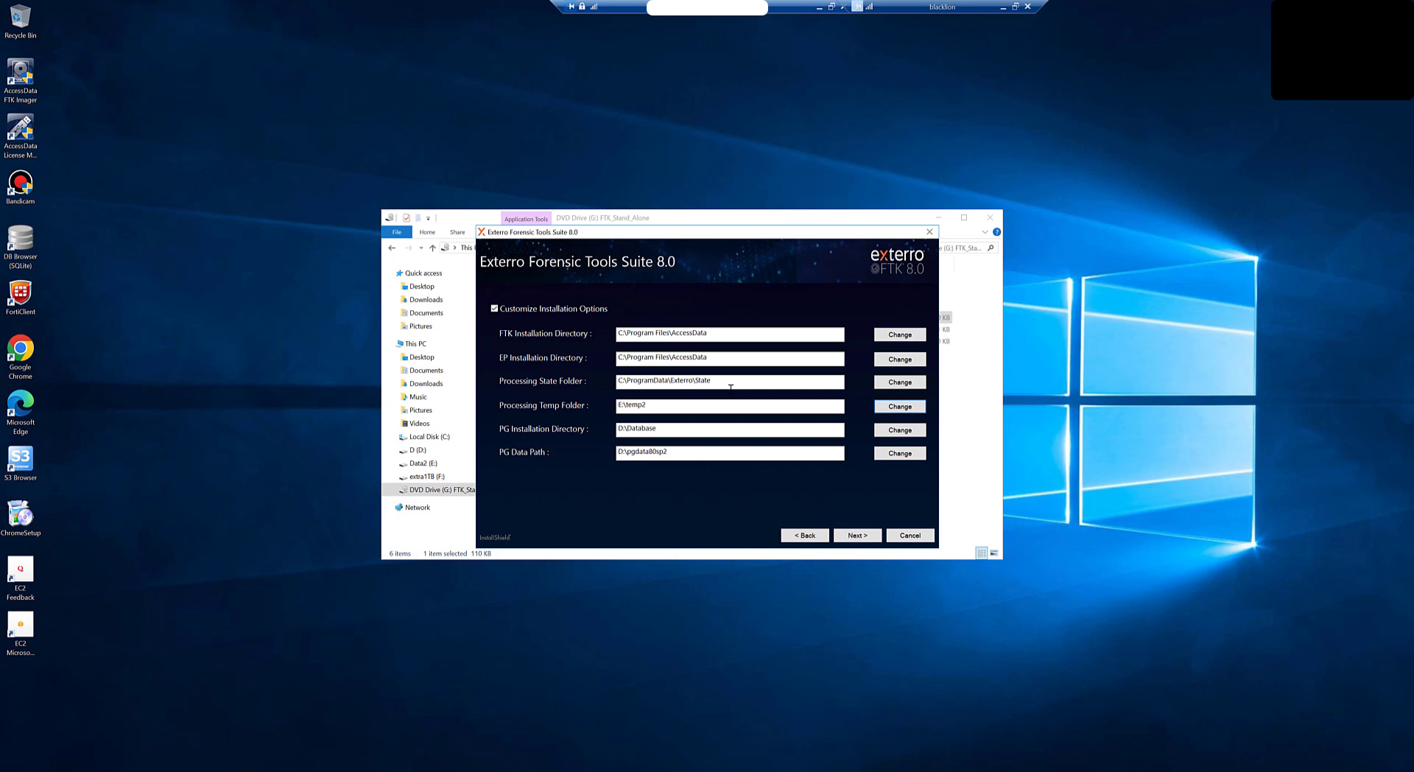
left_click(858, 535)
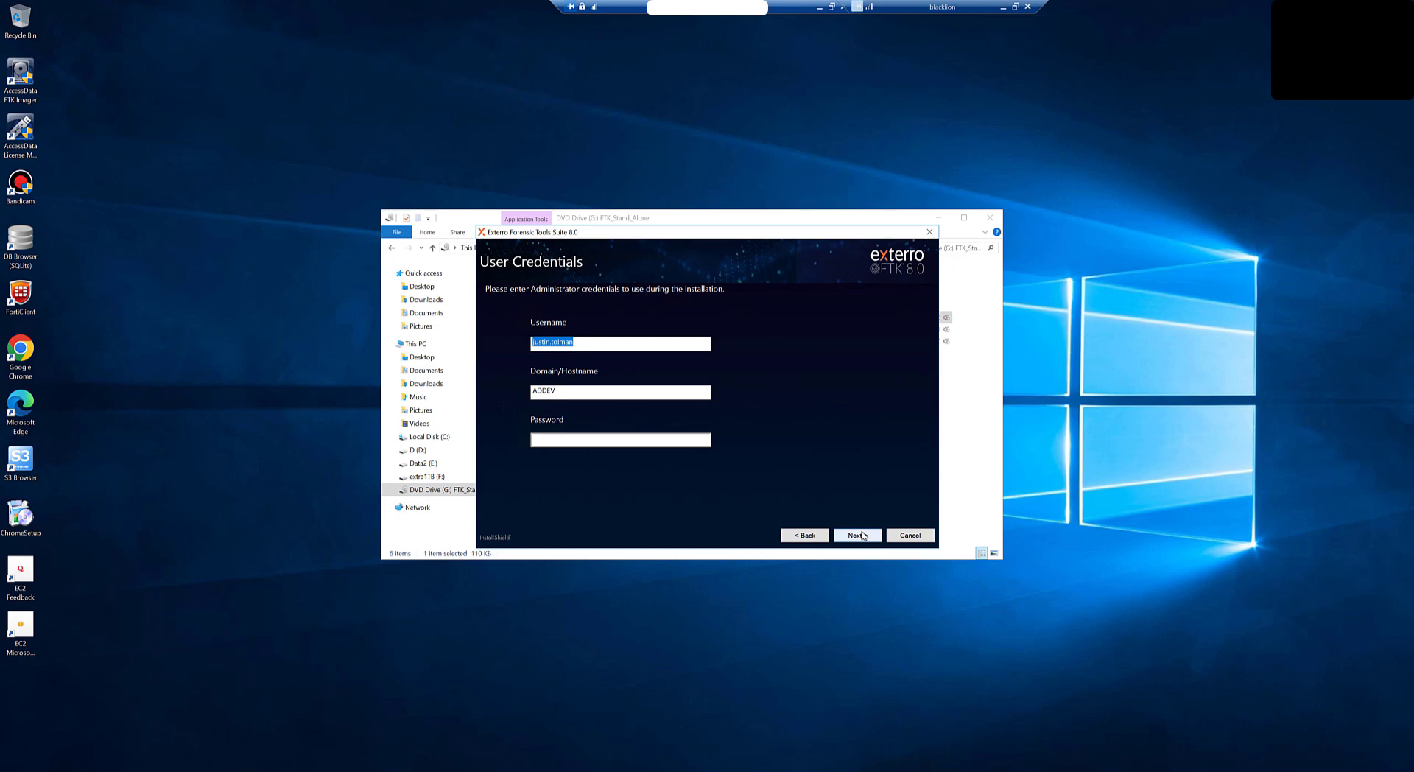
Step: Enter the administrator password and continue to the Ready to Install summary
left_click(663, 440)
type("**")
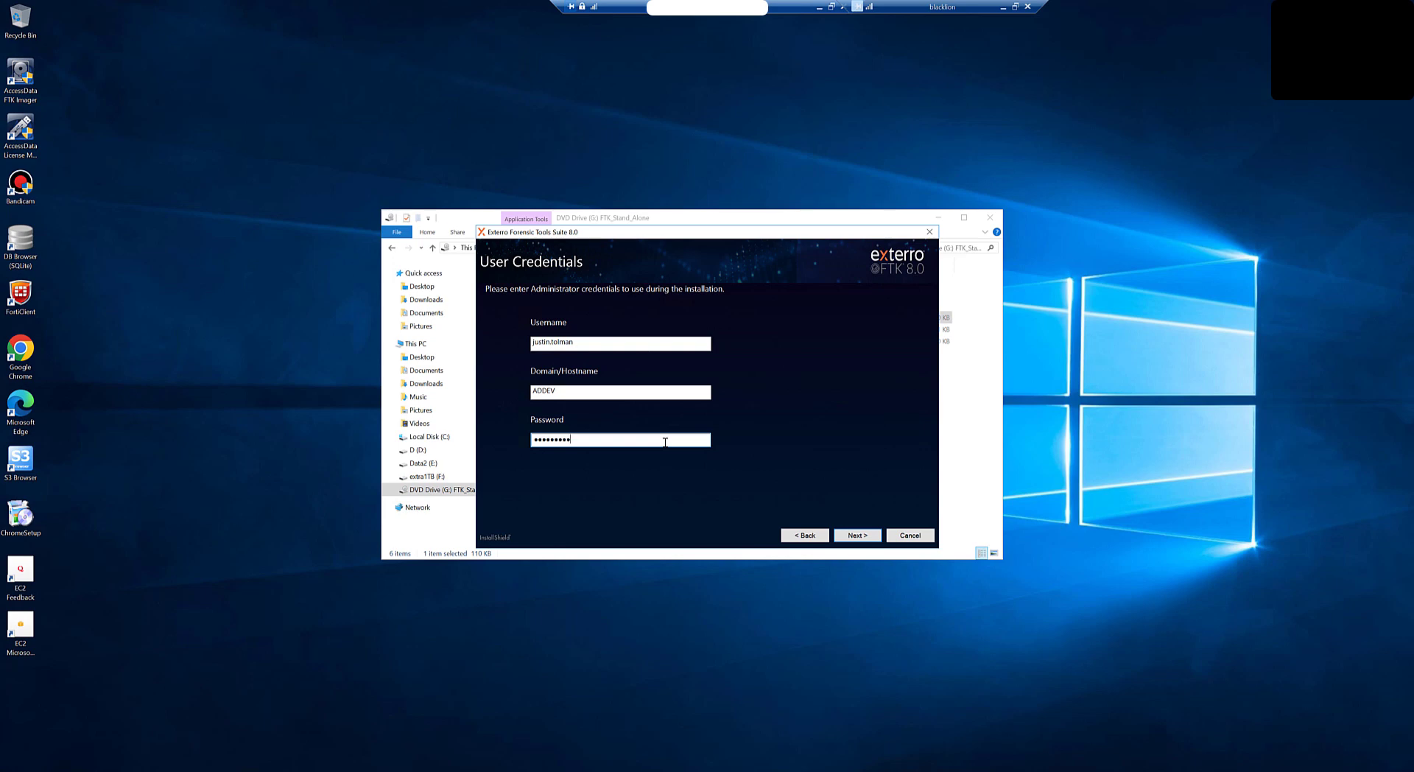
type("***")
left_click(858, 536)
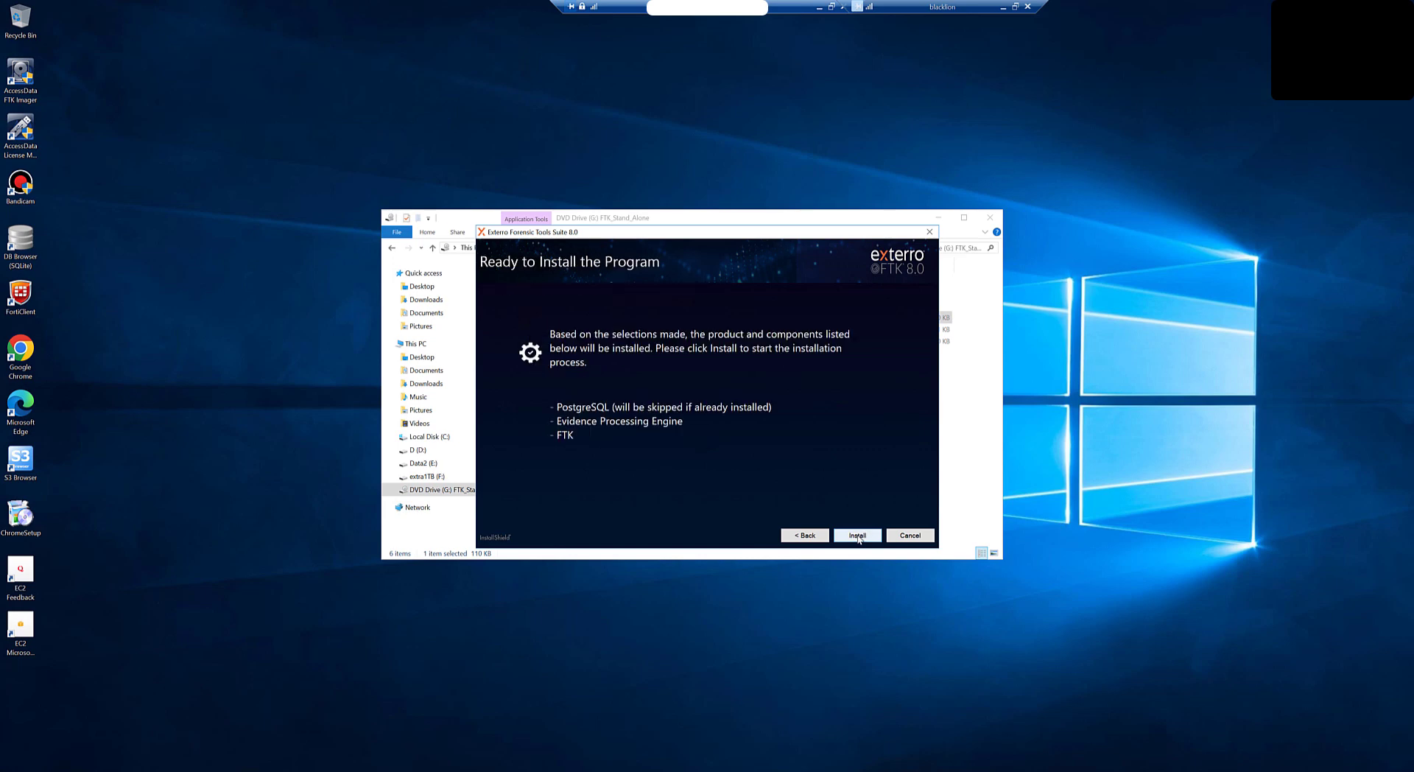
Step: Install PostgreSQL, Evidence Processing Engine and FTK until all report success
left_click(858, 538)
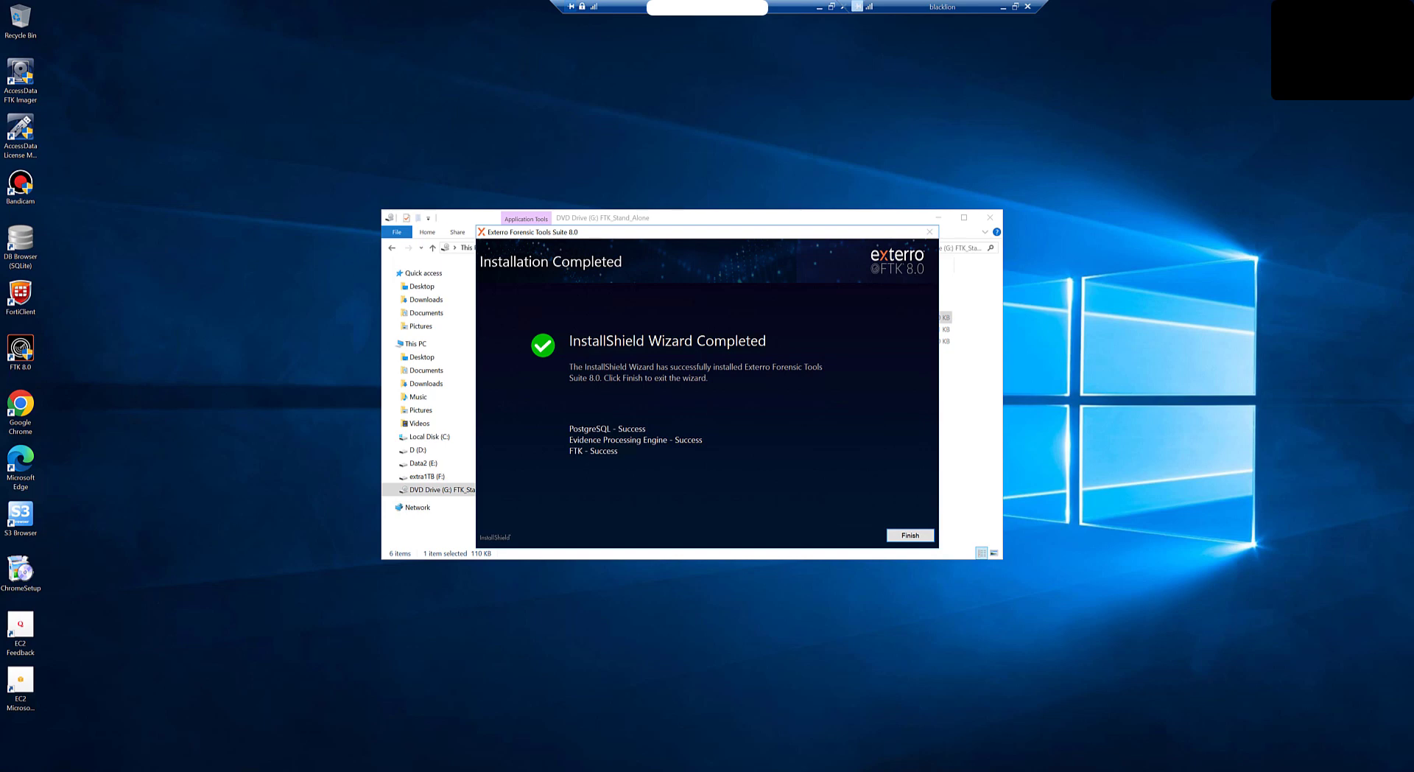
Step: Finish the completed FTK 8.0 installation wizard
left_click(900, 541)
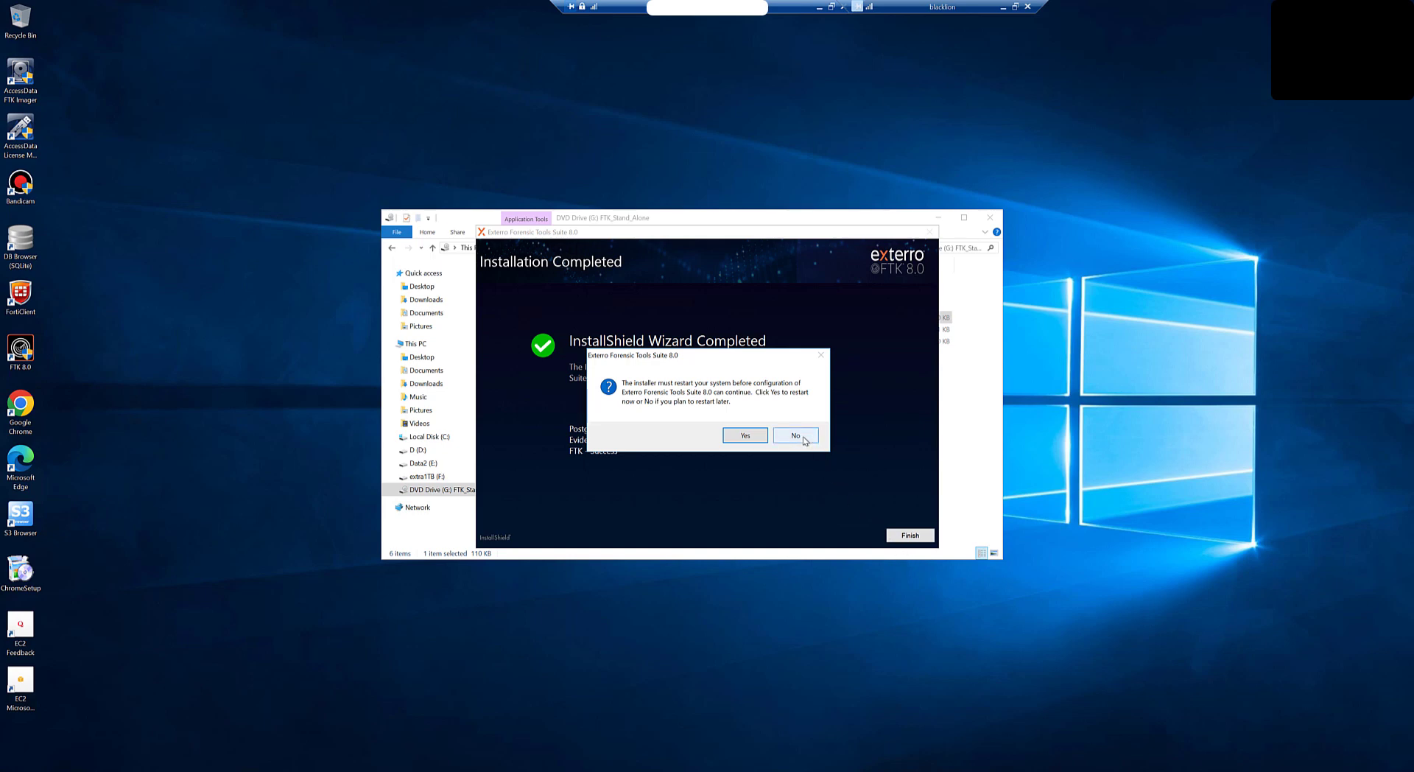
Step: Decline the restart and allow the KFF installer to launch Exterro Cassandra setup
left_click(745, 435)
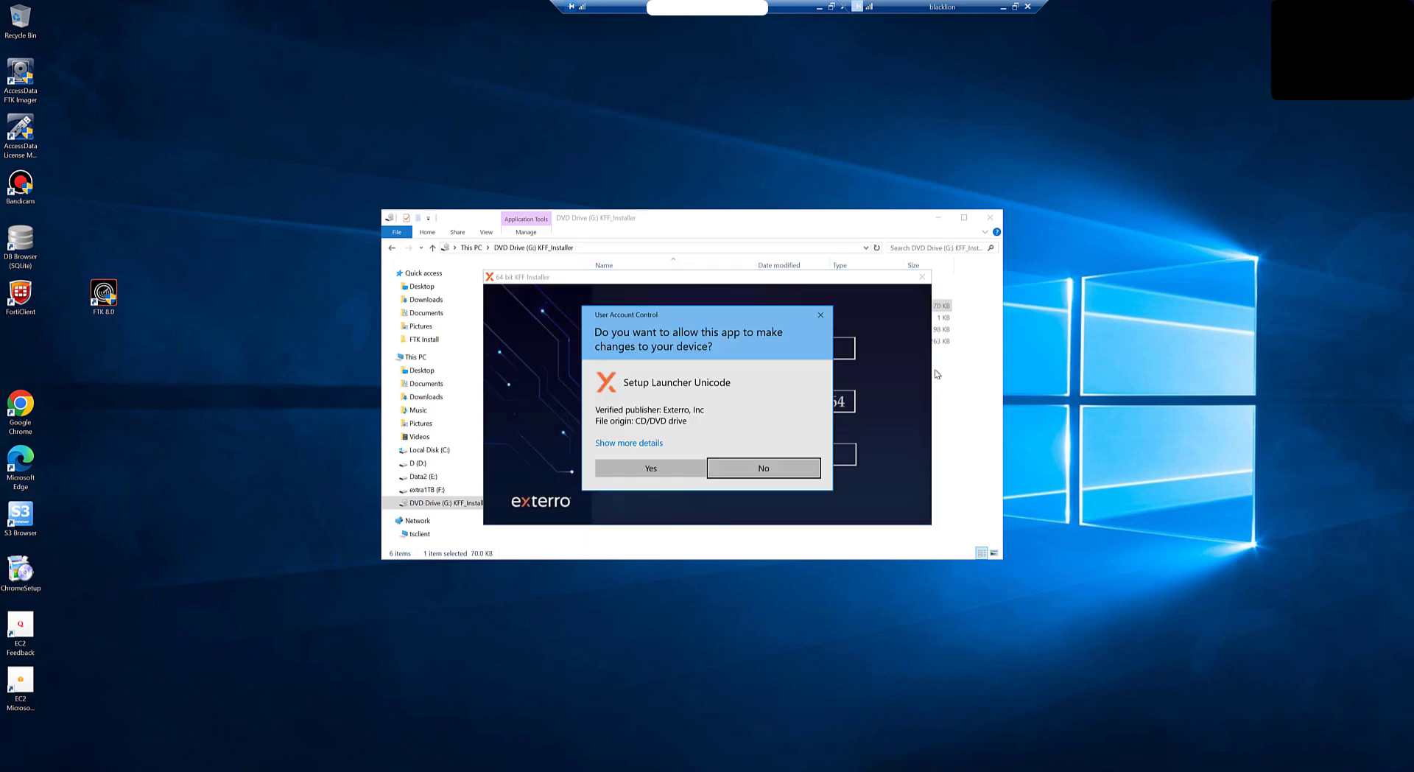
left_click(664, 470)
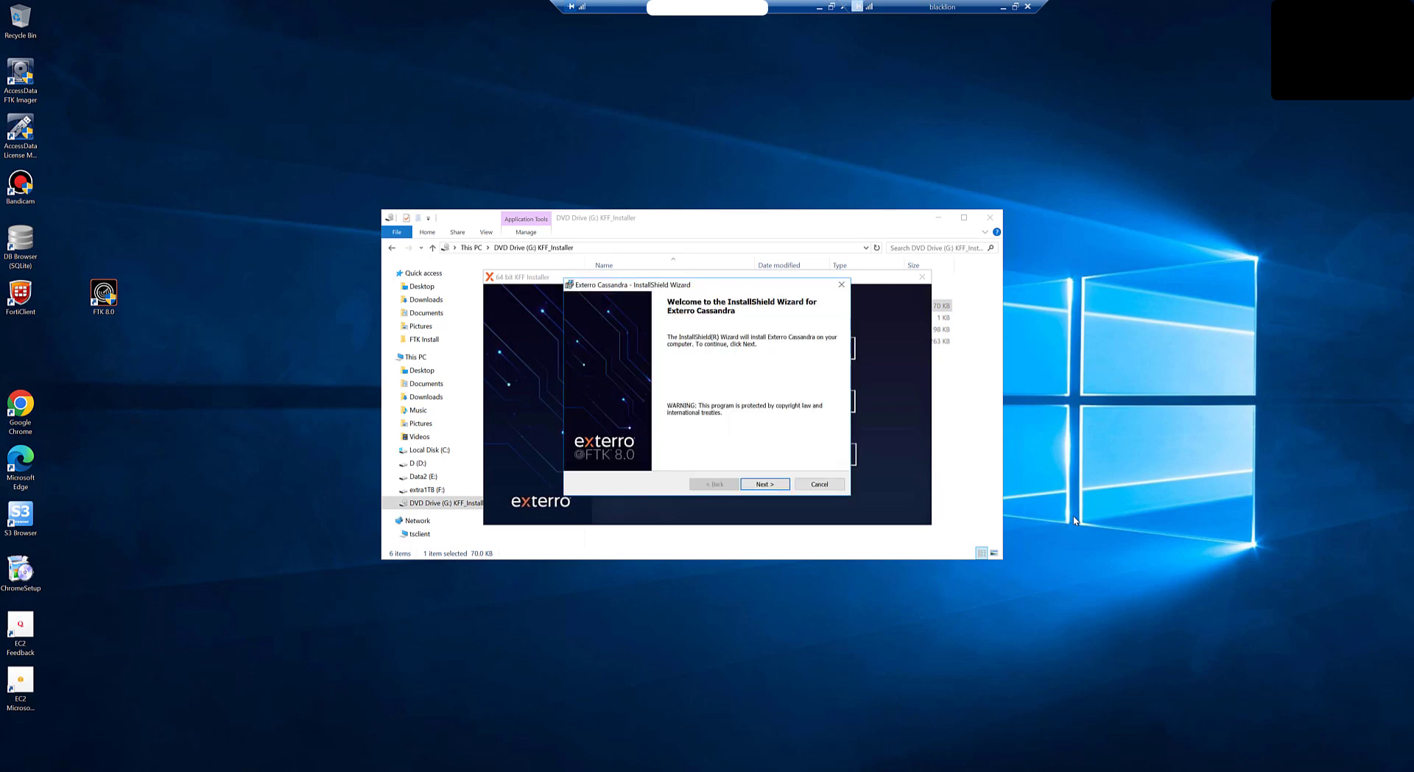
Step: Install Exterro Cassandra with the license accepted, default folder, local-only access and default port, then close the wizard
left_click(770, 486)
left_click(615, 443)
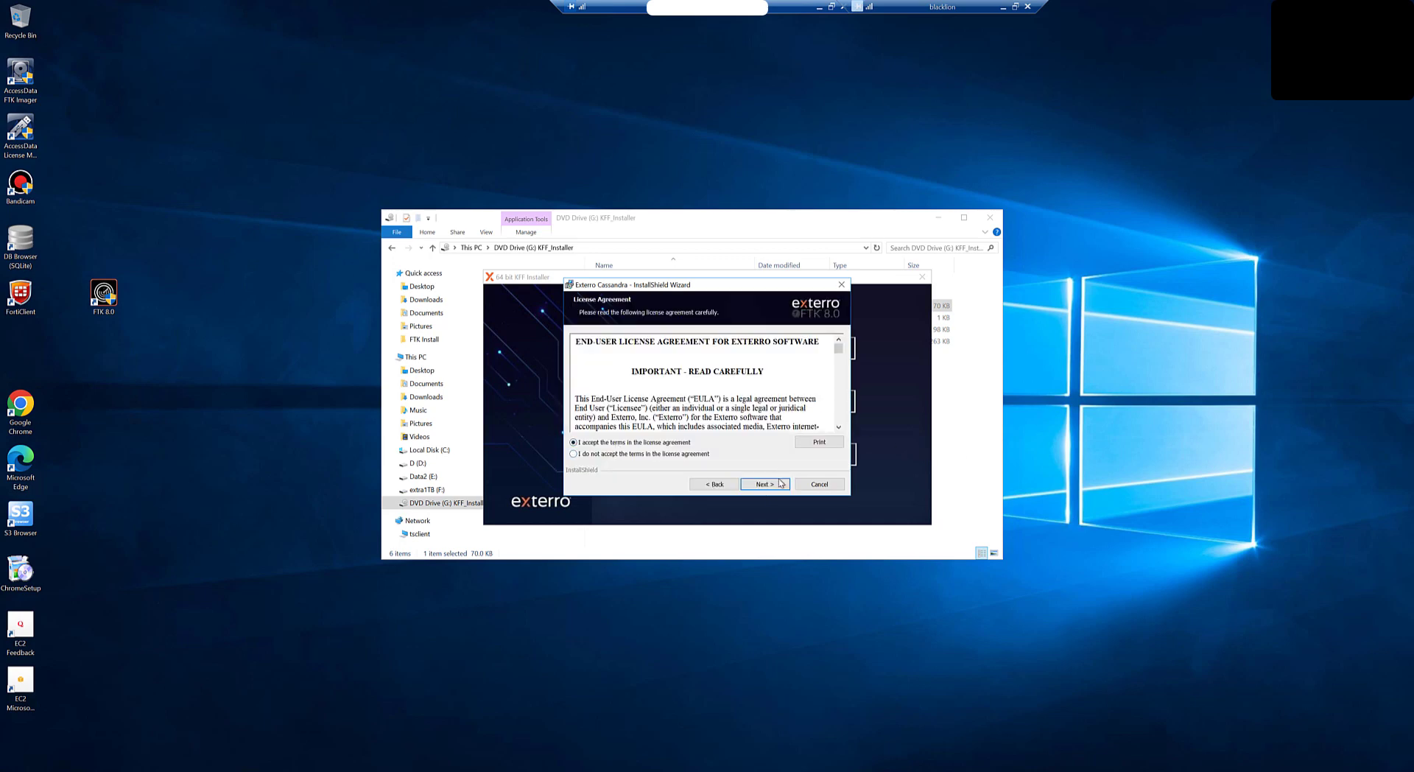
left_click(769, 485)
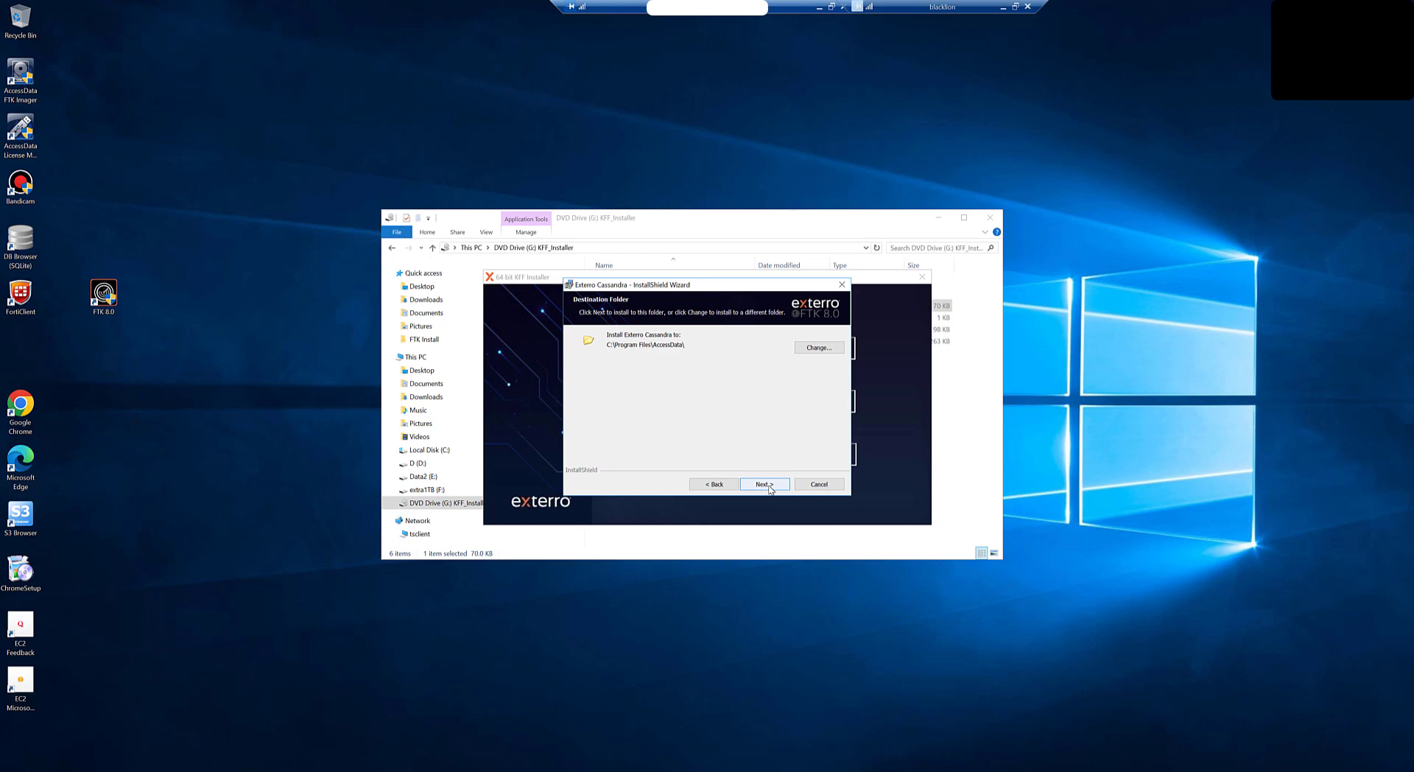
left_click(765, 484)
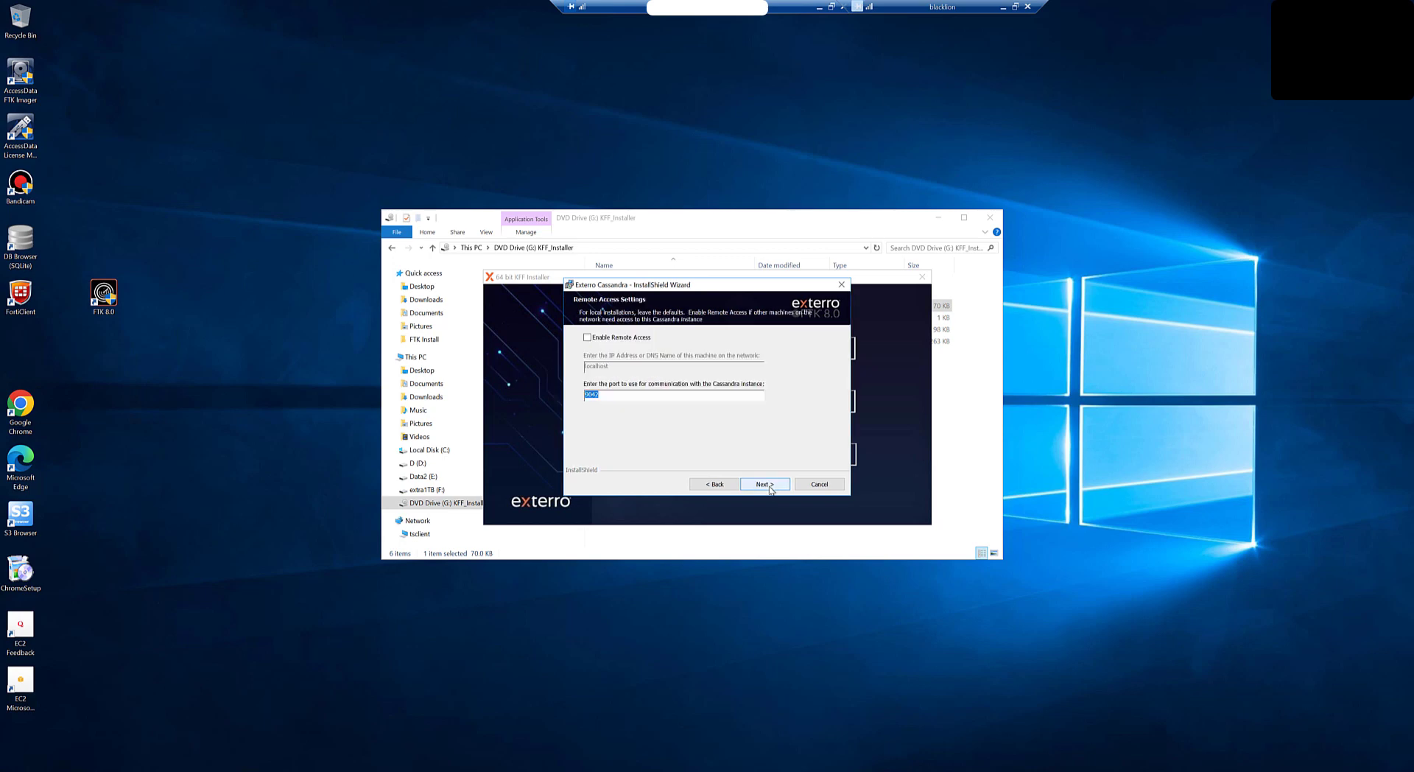
left_click(770, 489)
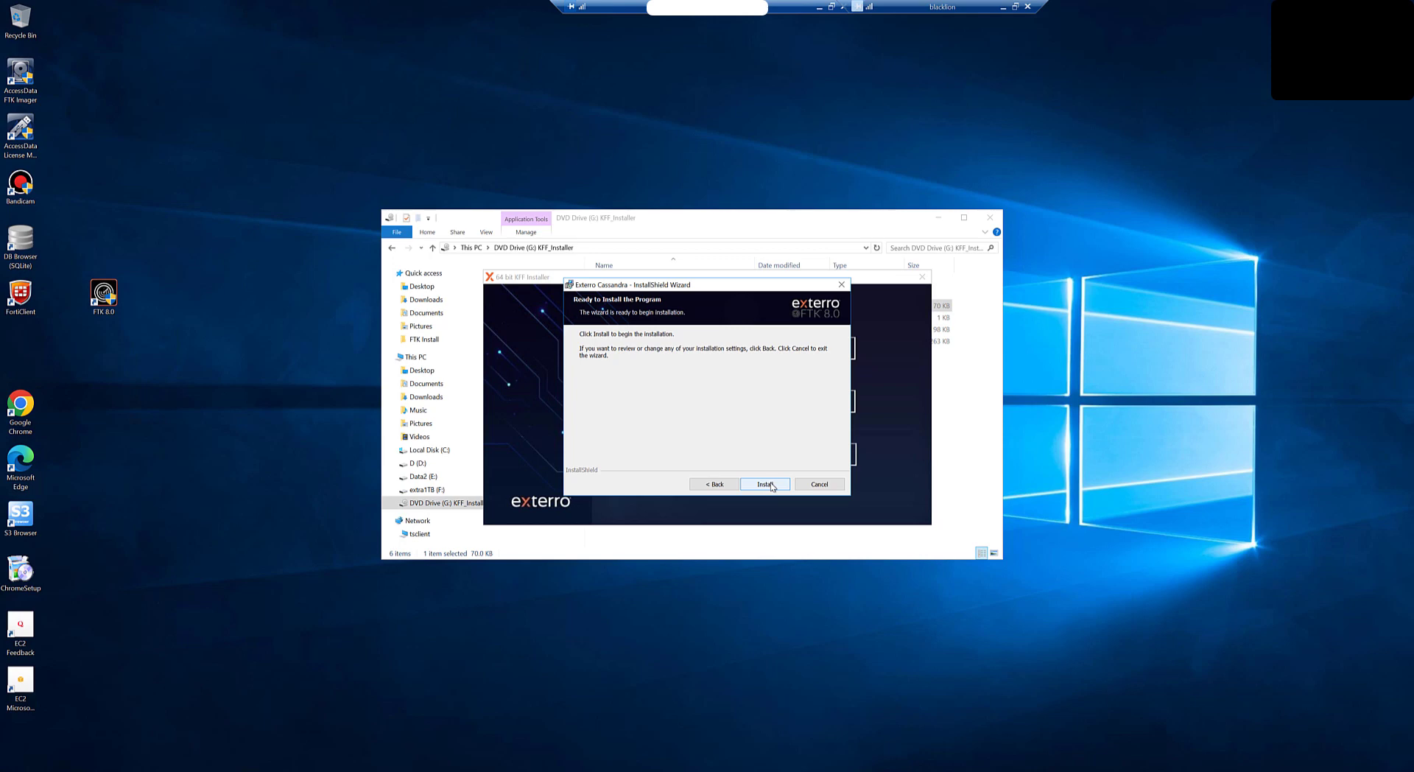
left_click(772, 486)
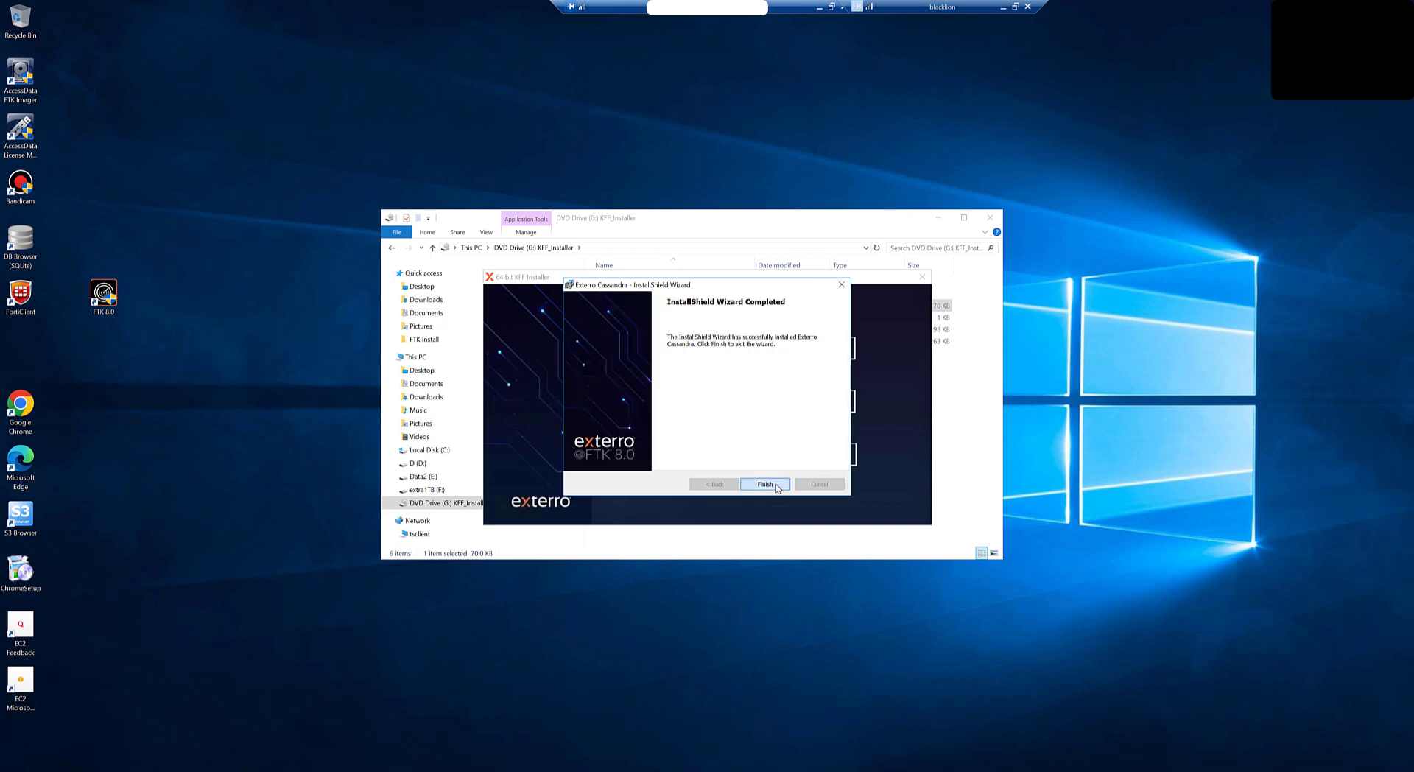
left_click(772, 484)
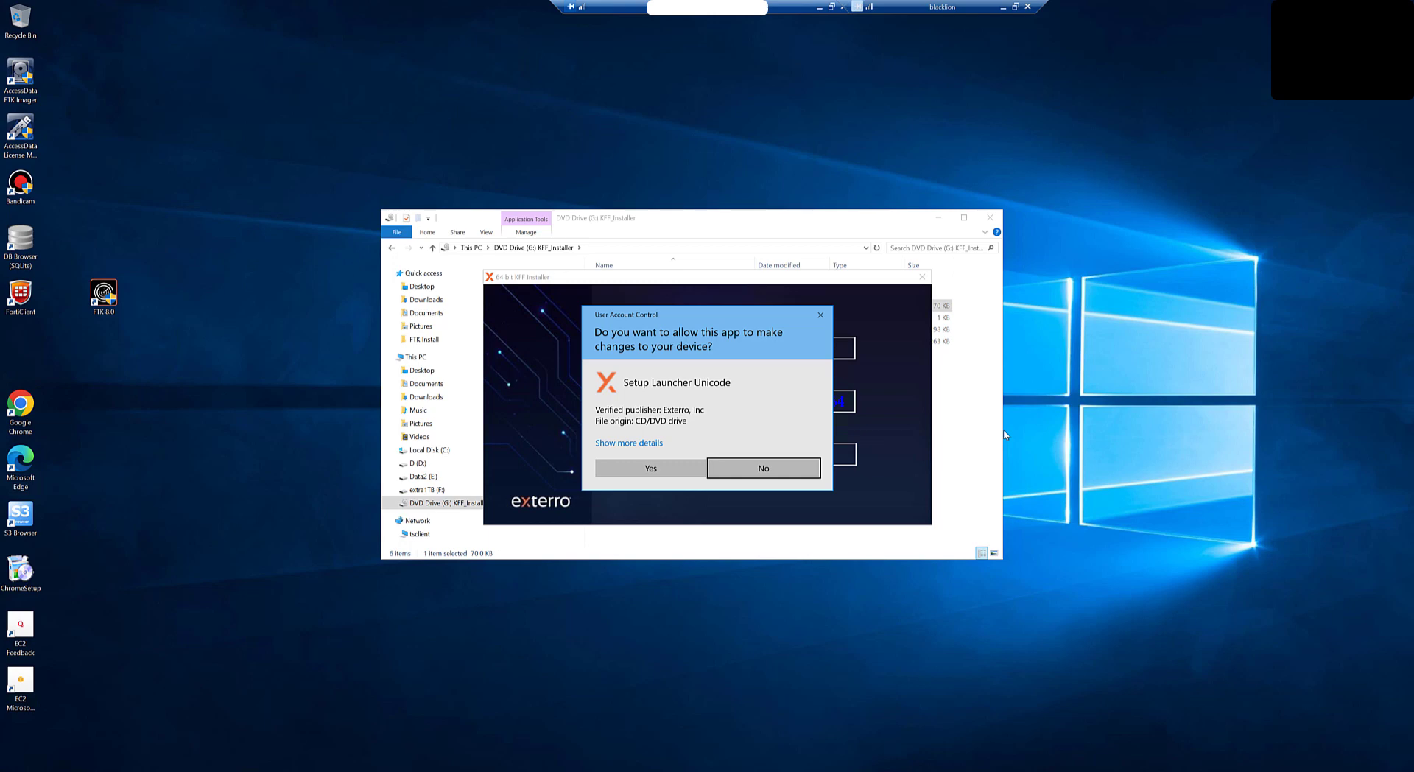
Step: Install the KFF Import Utility into C:\Program Files (x86)\AccessData with the license accepted, then close the wizard
left_click(679, 470)
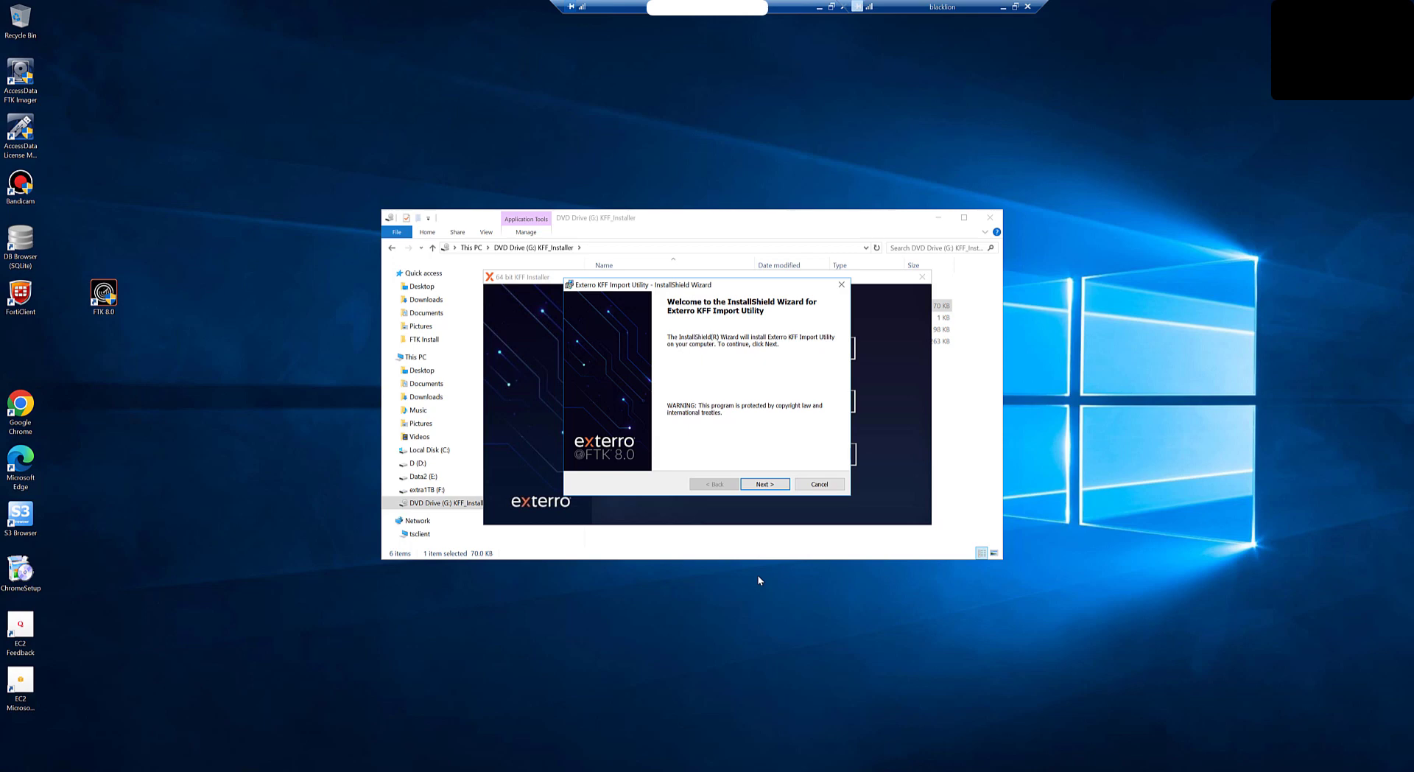
left_click(770, 484)
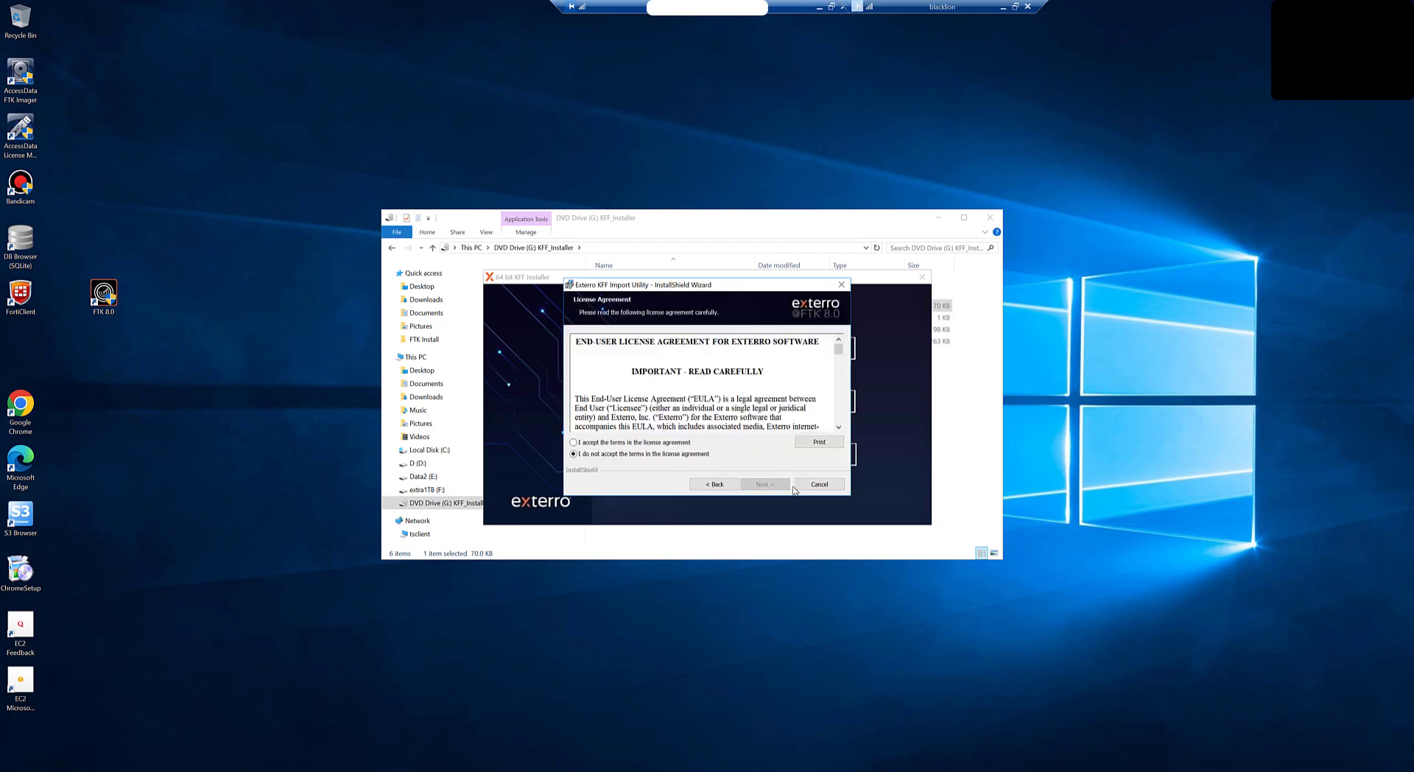
left_click(646, 443)
left_click(767, 484)
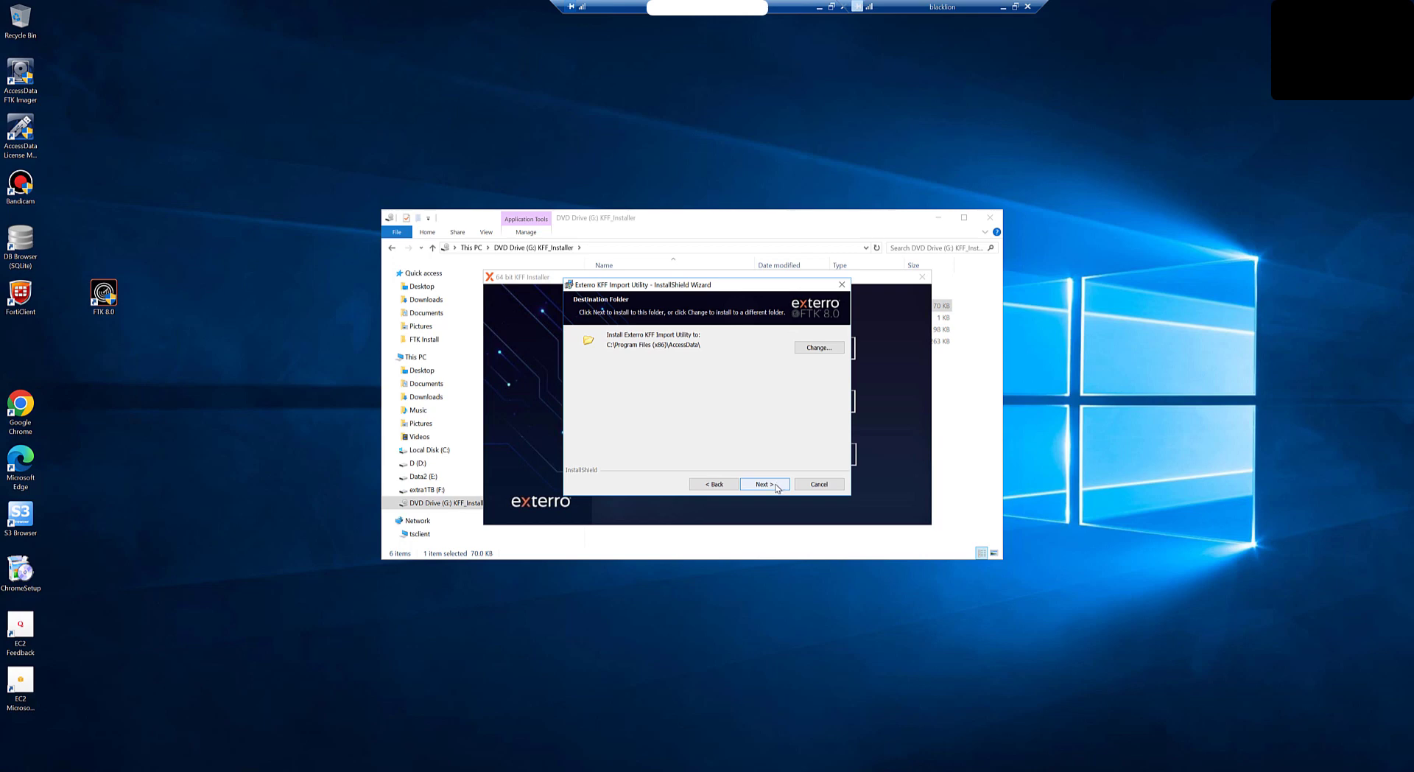
left_click(773, 489)
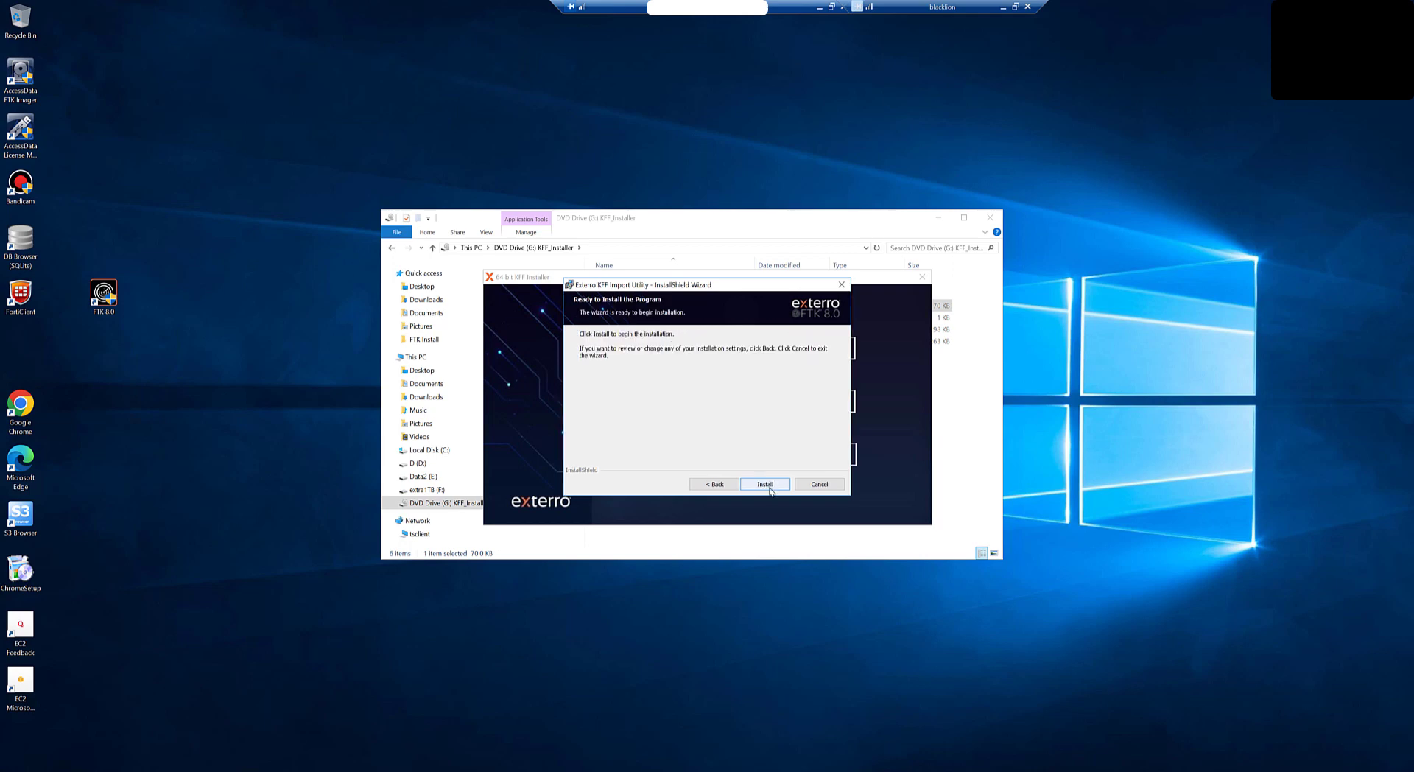
left_click(769, 486)
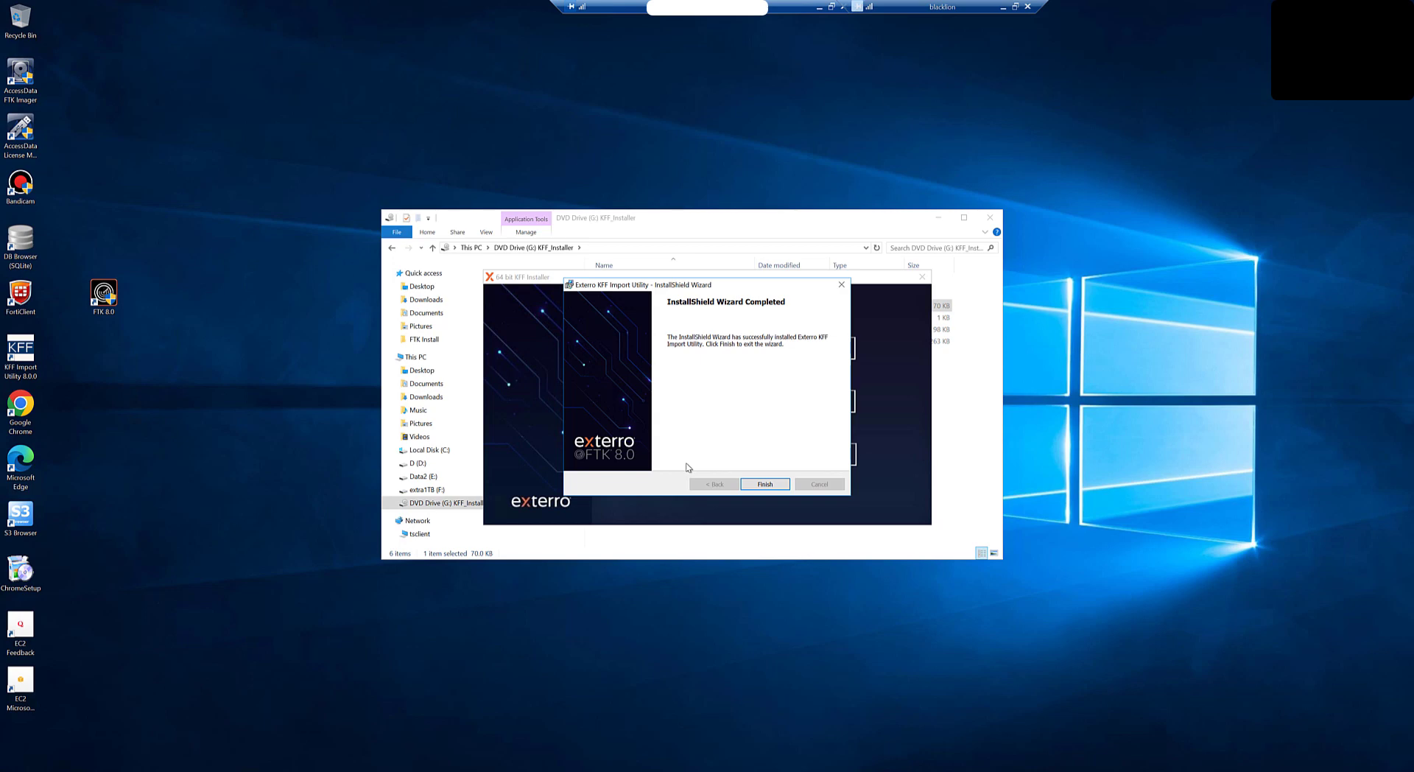
left_click(751, 486)
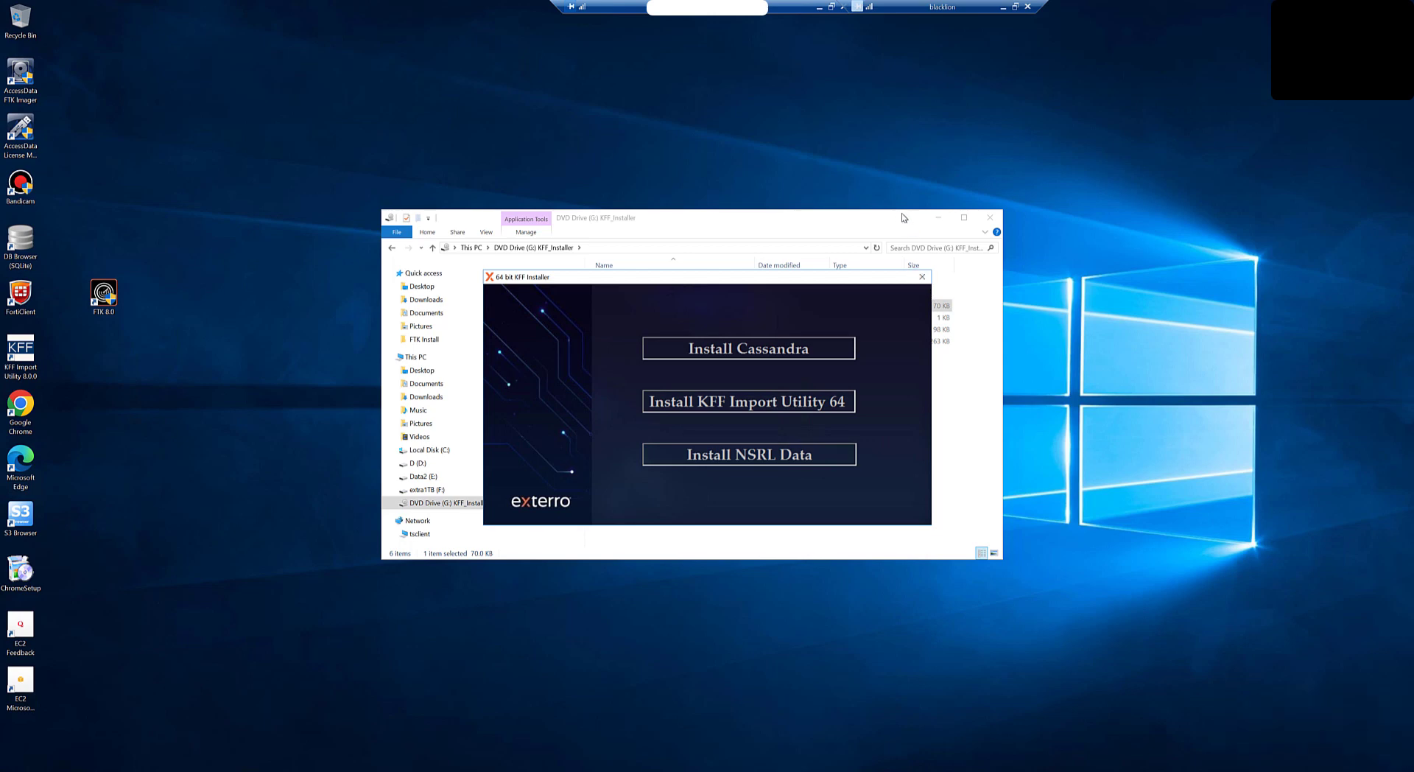
Step: Close the KFF installer, launch FTK 8.0, and confirm the PostgreSQL database ADG on localhost
left_click(921, 278)
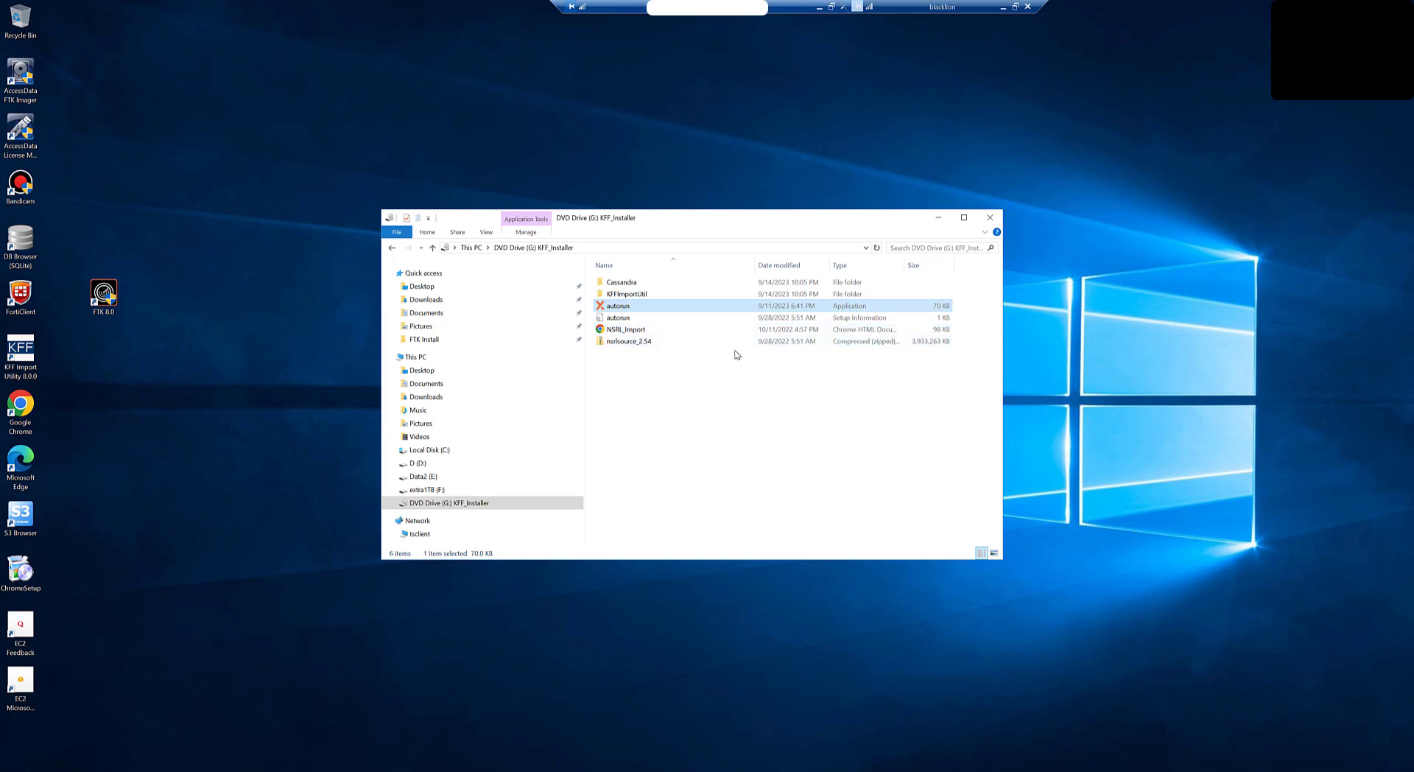
double_click(104, 295)
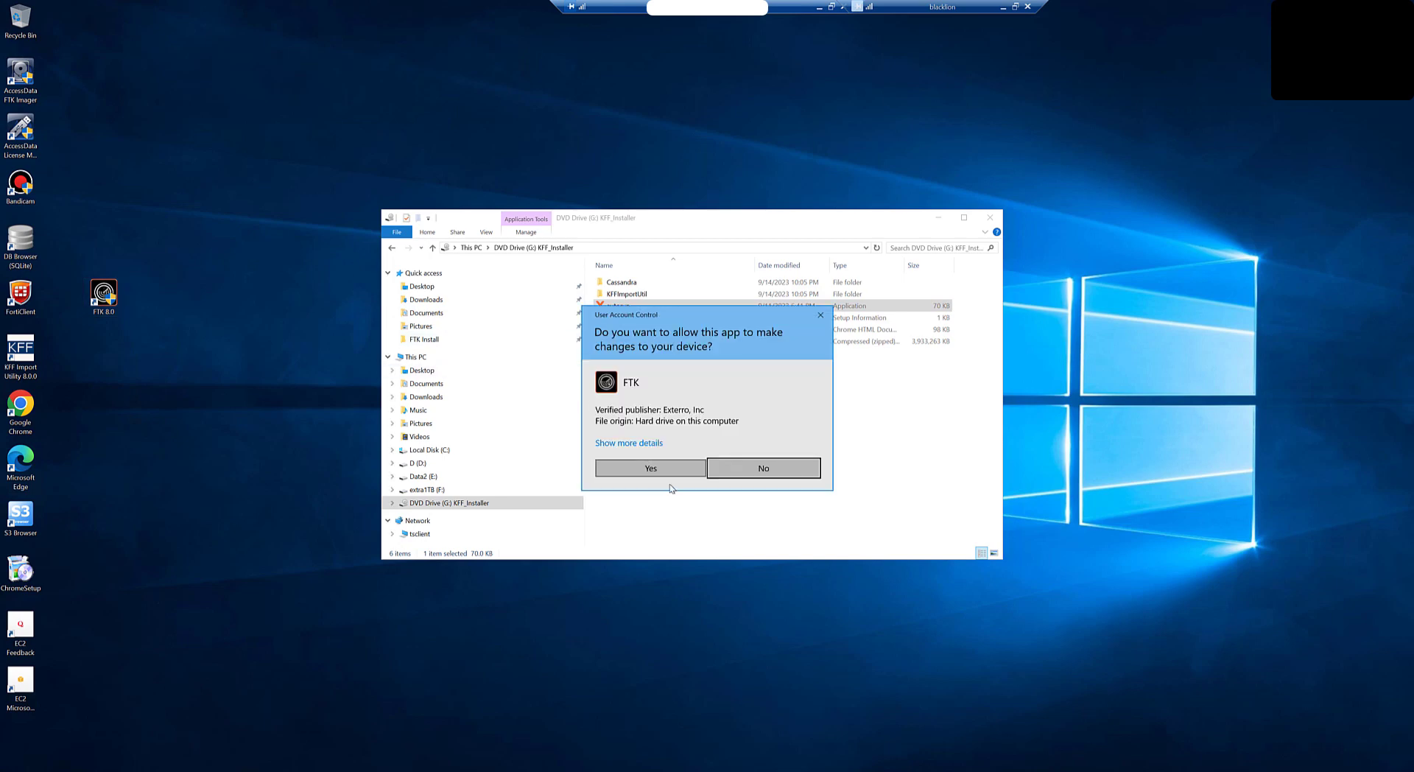
left_click(662, 468)
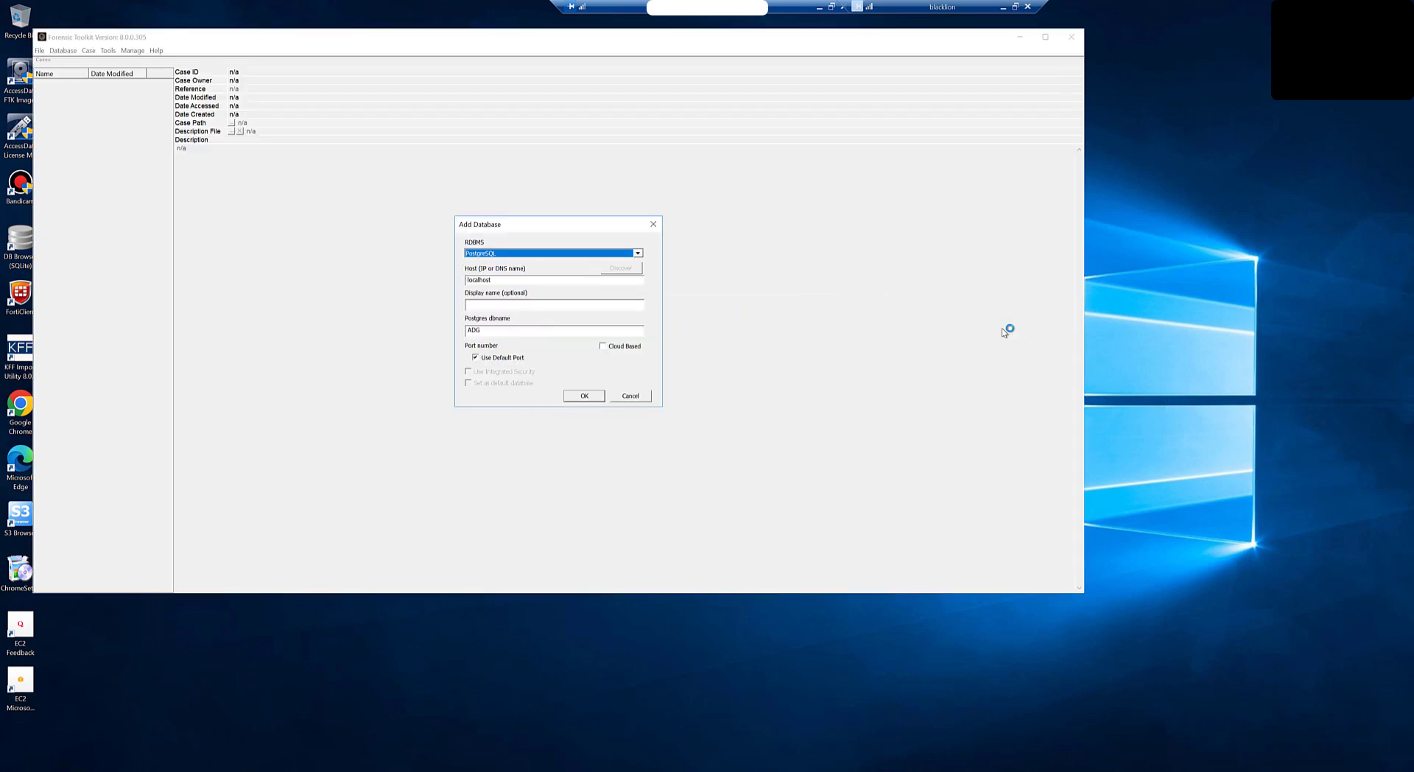
left_click(587, 397)
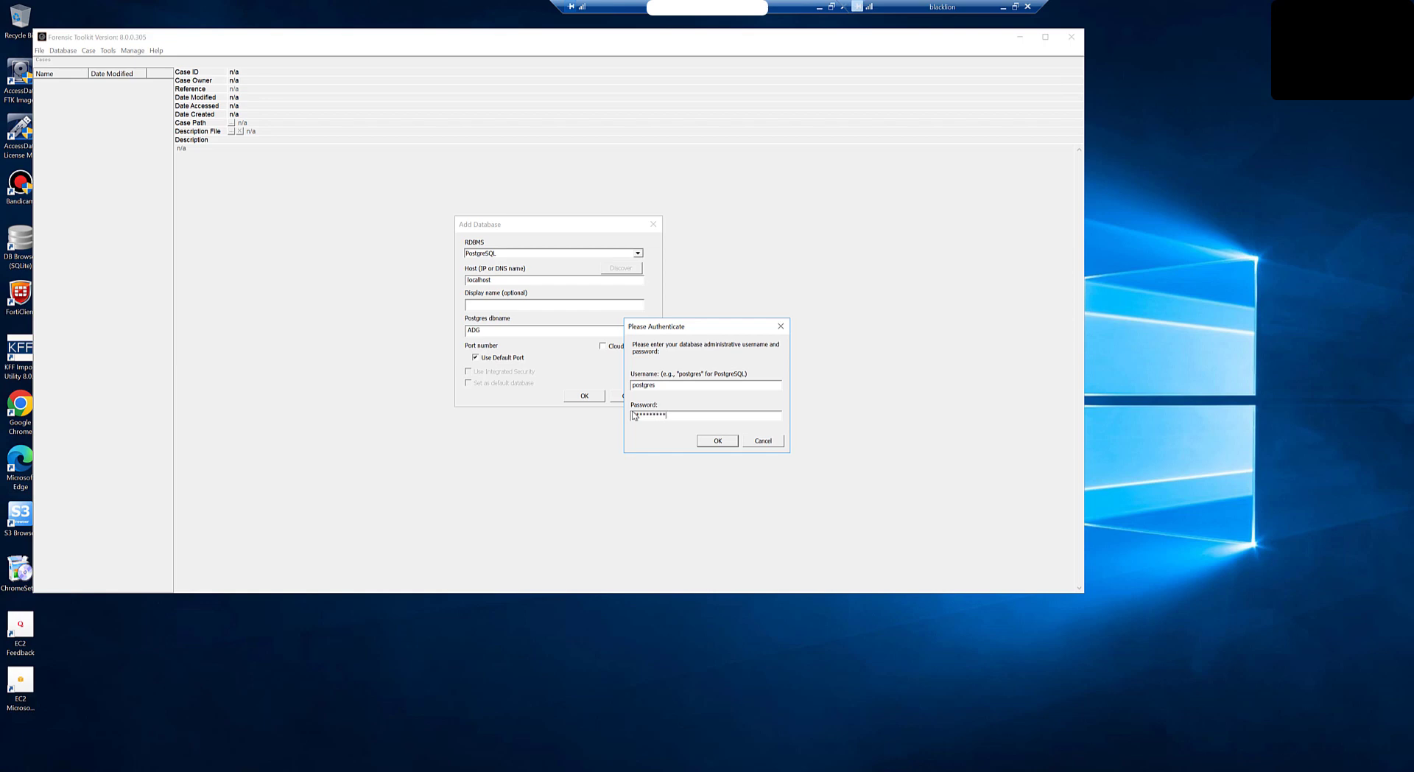
Step: Submit the database administrator credentials so FTK prepares the ADG database
left_click(724, 442)
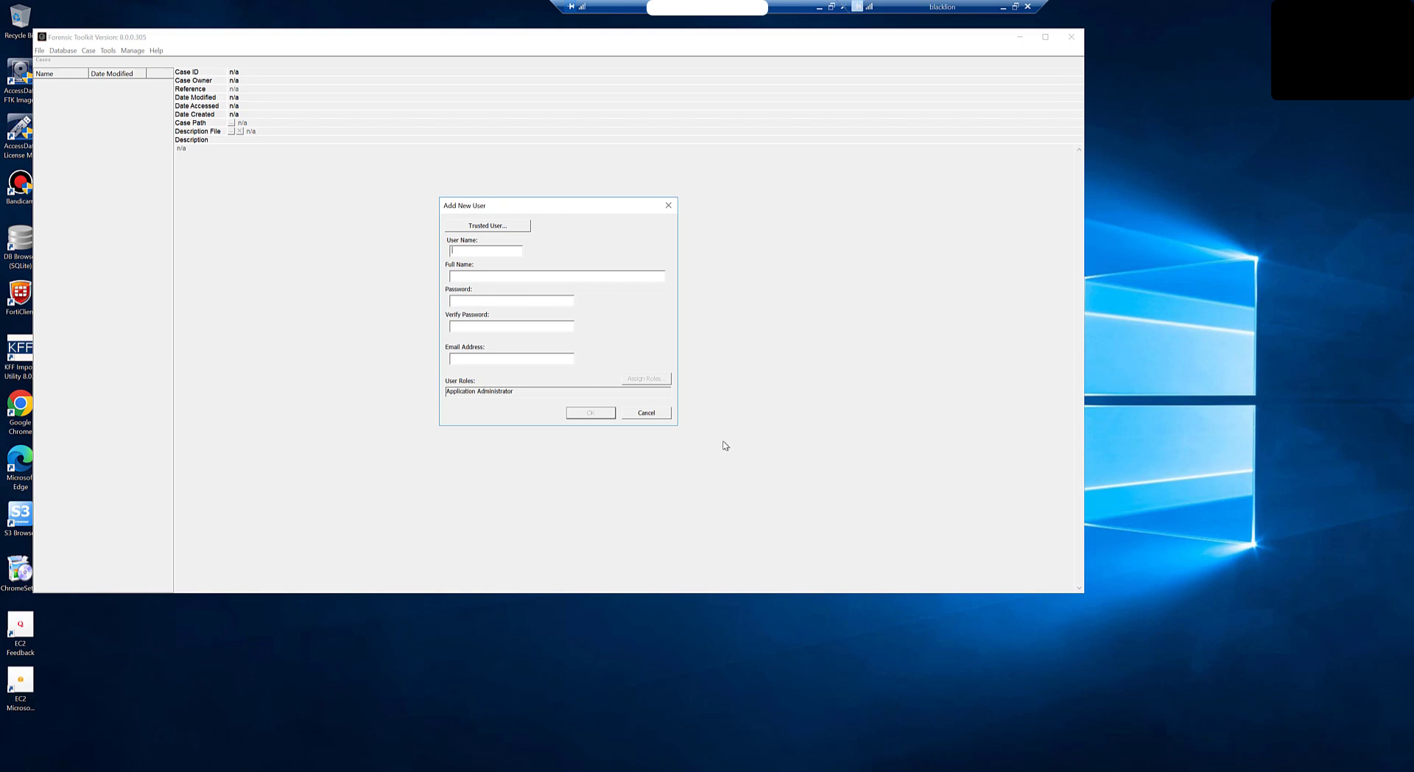
Step: Create the Application Administrator account with the Administrator user name and a verified password
type("dministrator")
key("Tab")
key("Tab")
left_click(520, 331)
left_click(596, 413)
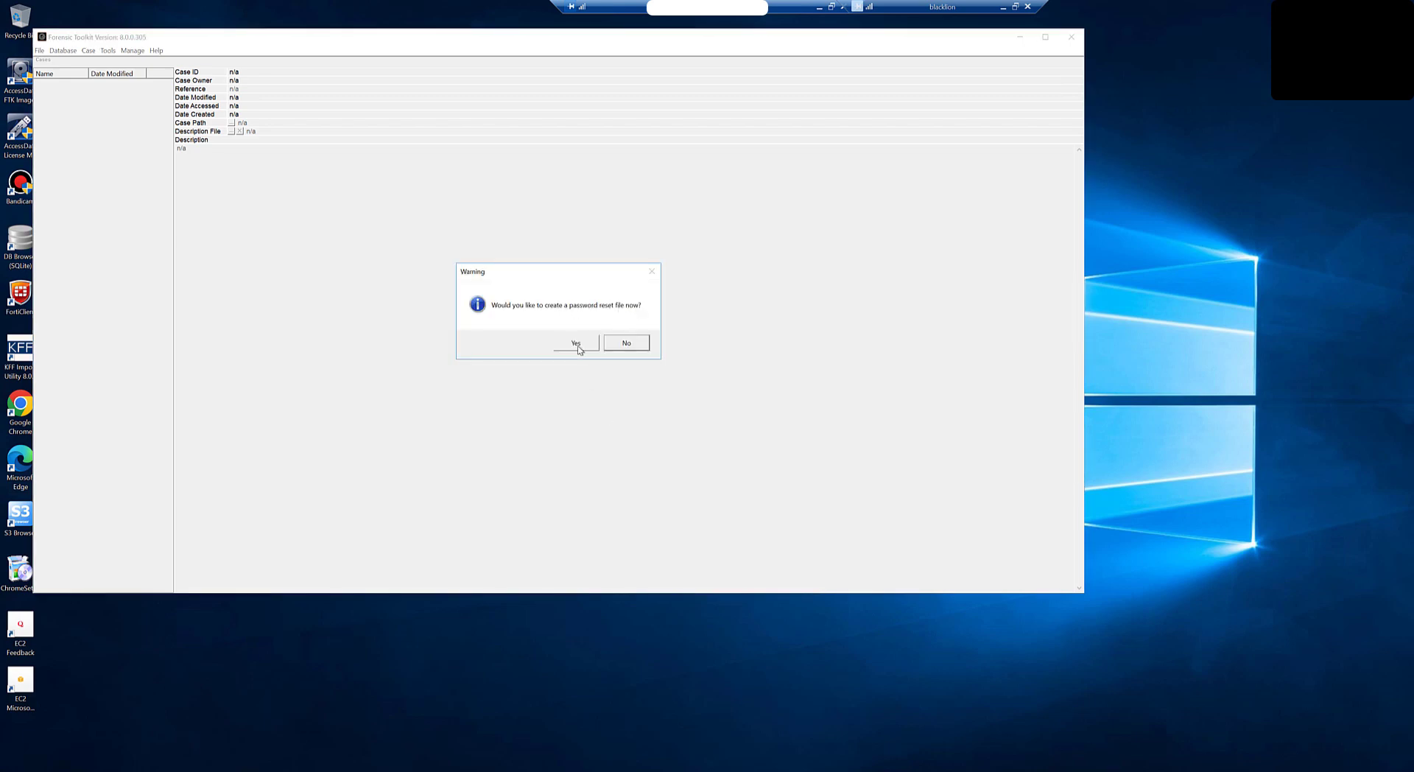
Step: Confirm the admin credentials and save the FTK Password Reset token file to the Desktop
left_click(577, 344)
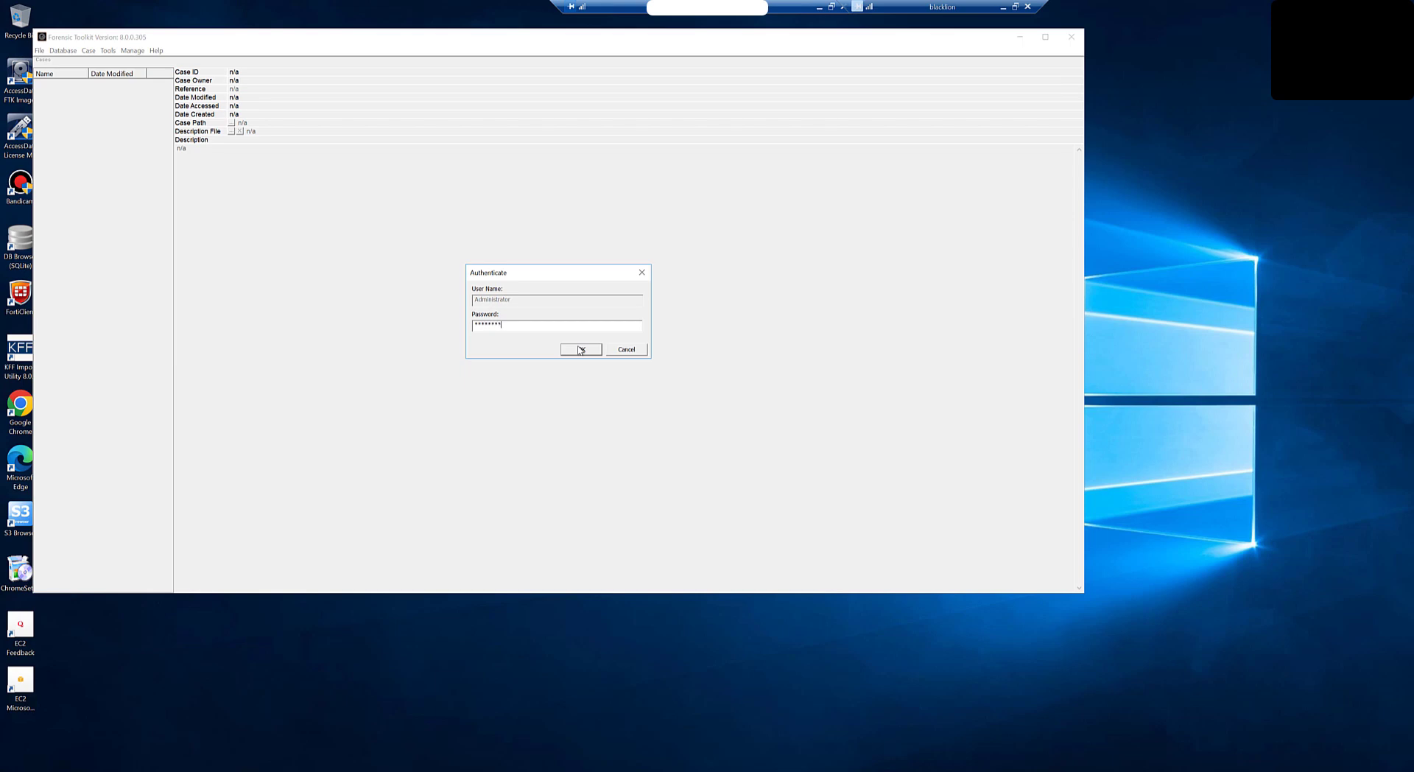
left_click(588, 351)
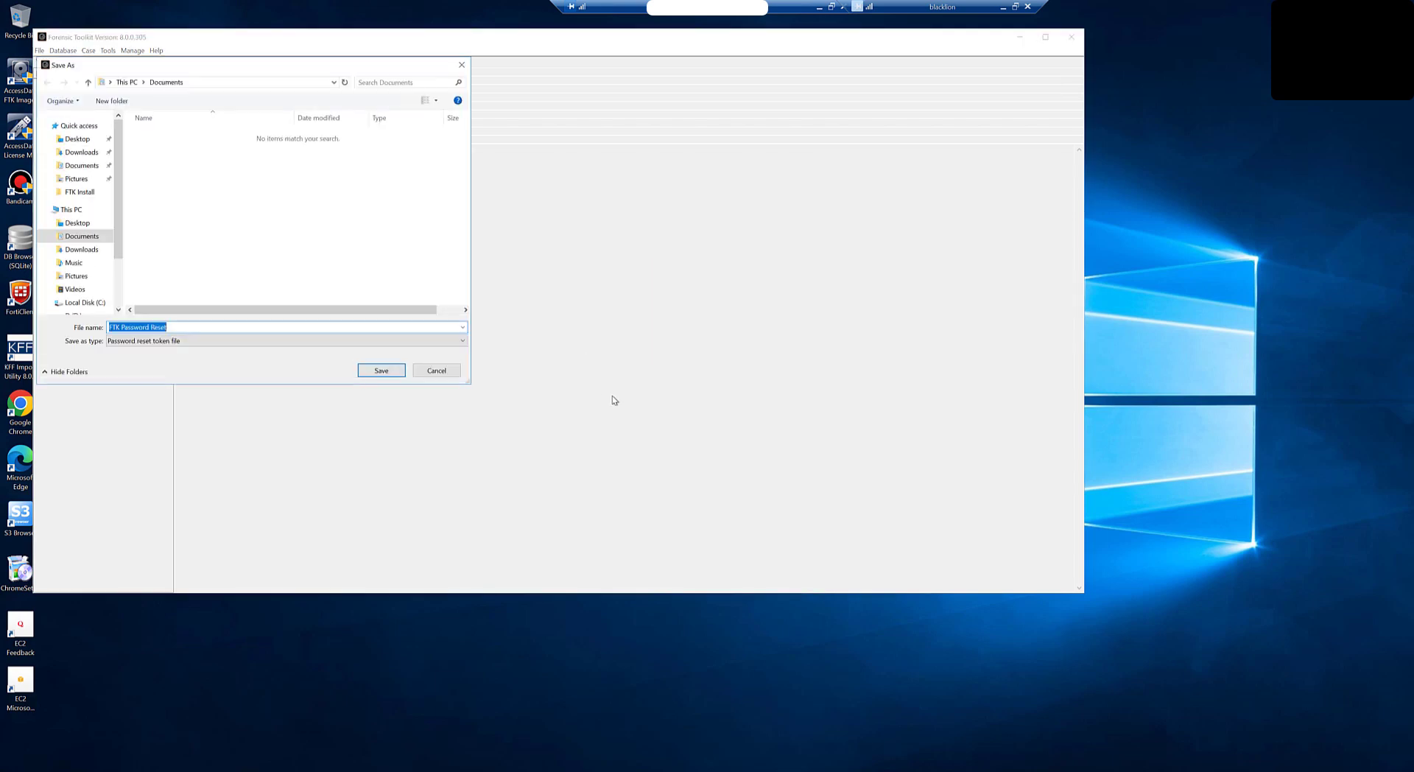
left_click(79, 141)
left_click(380, 371)
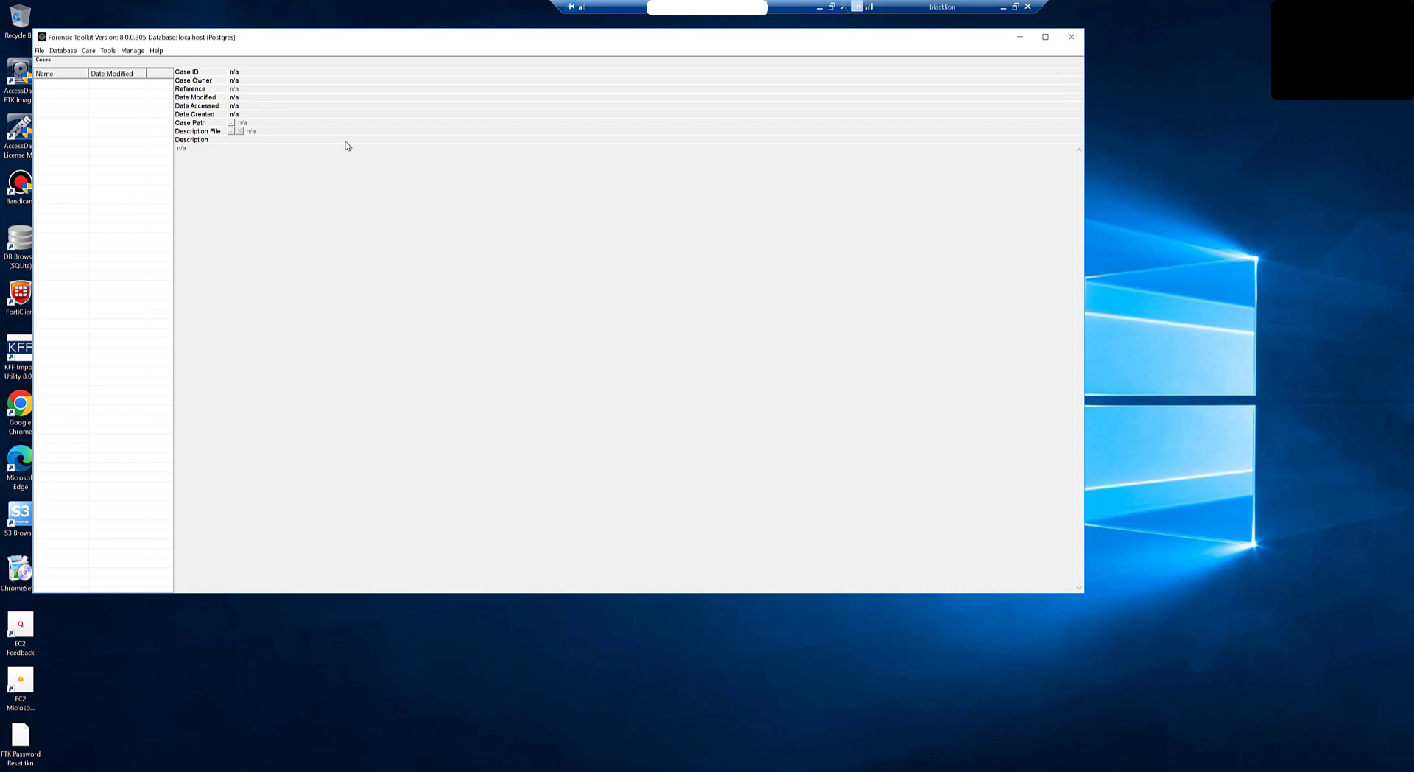
Step: Test and save the KFF server connection under Manage > KFF, then close KFF Admin and Forensic Toolkit
left_click(130, 51)
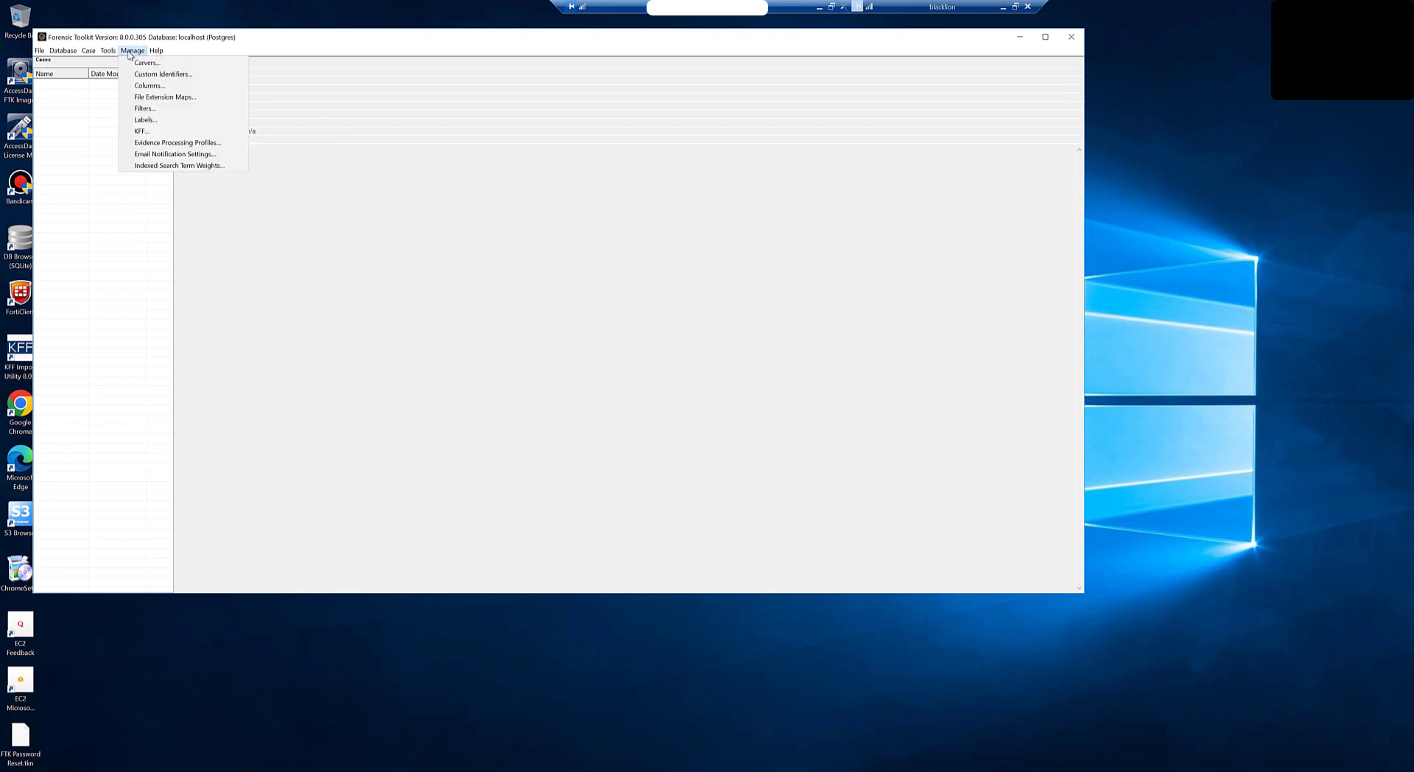
left_click(142, 131)
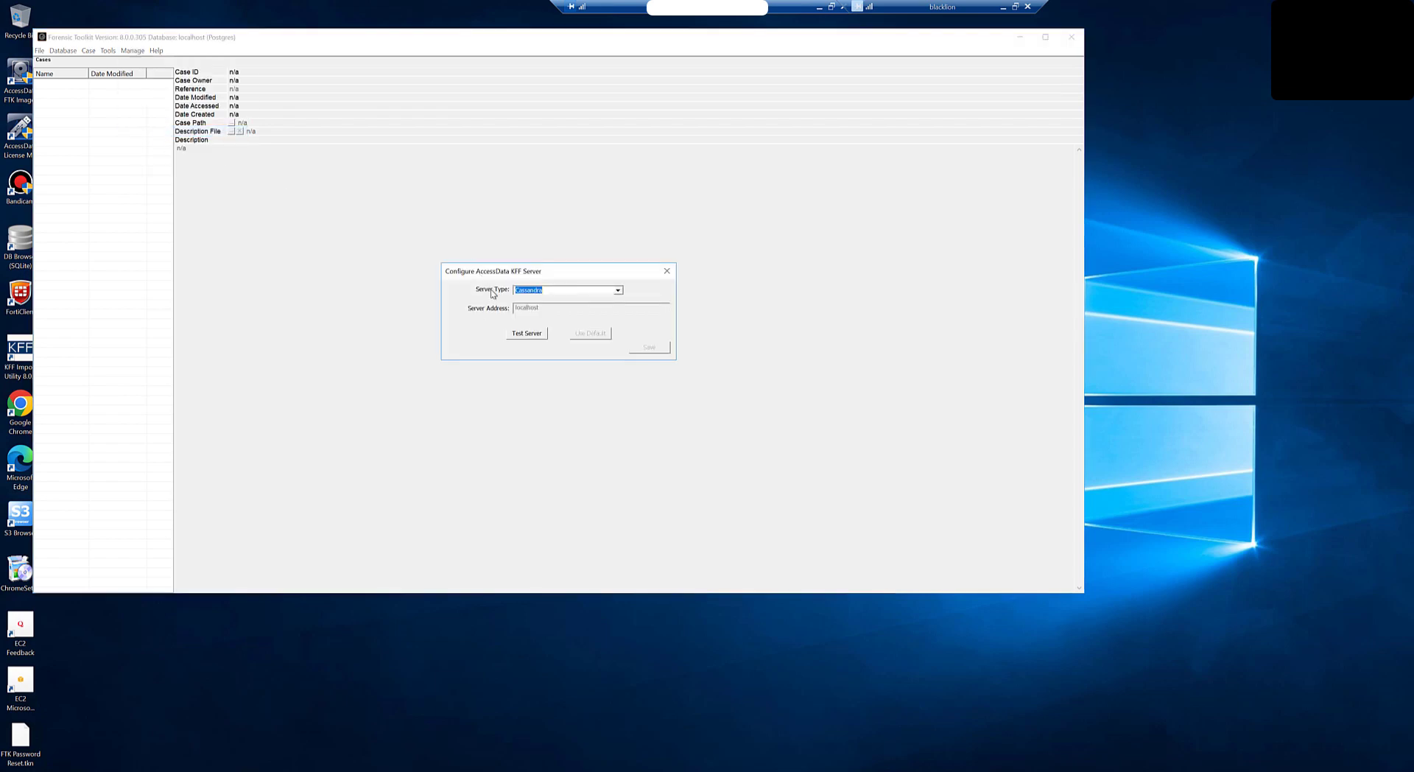
left_click(531, 333)
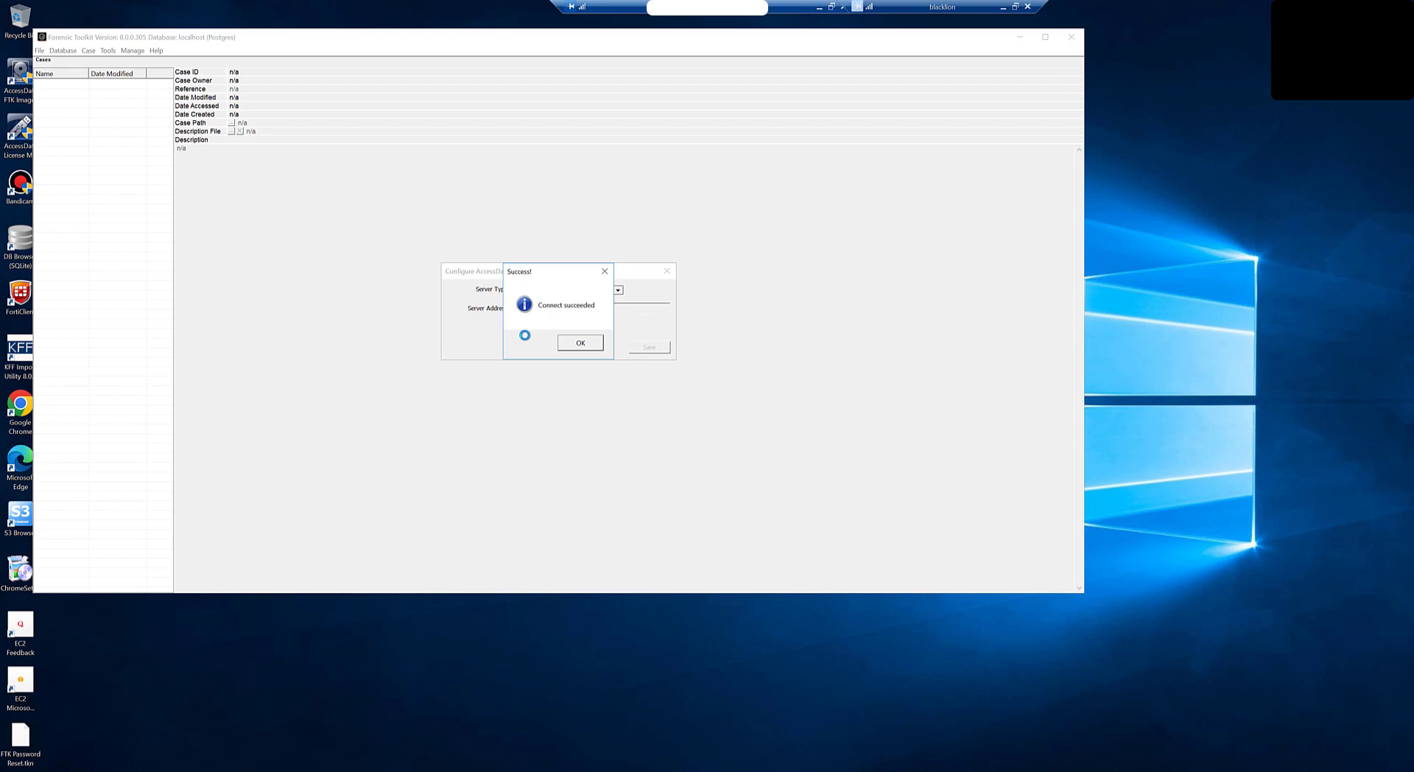
left_click(576, 344)
left_click(649, 348)
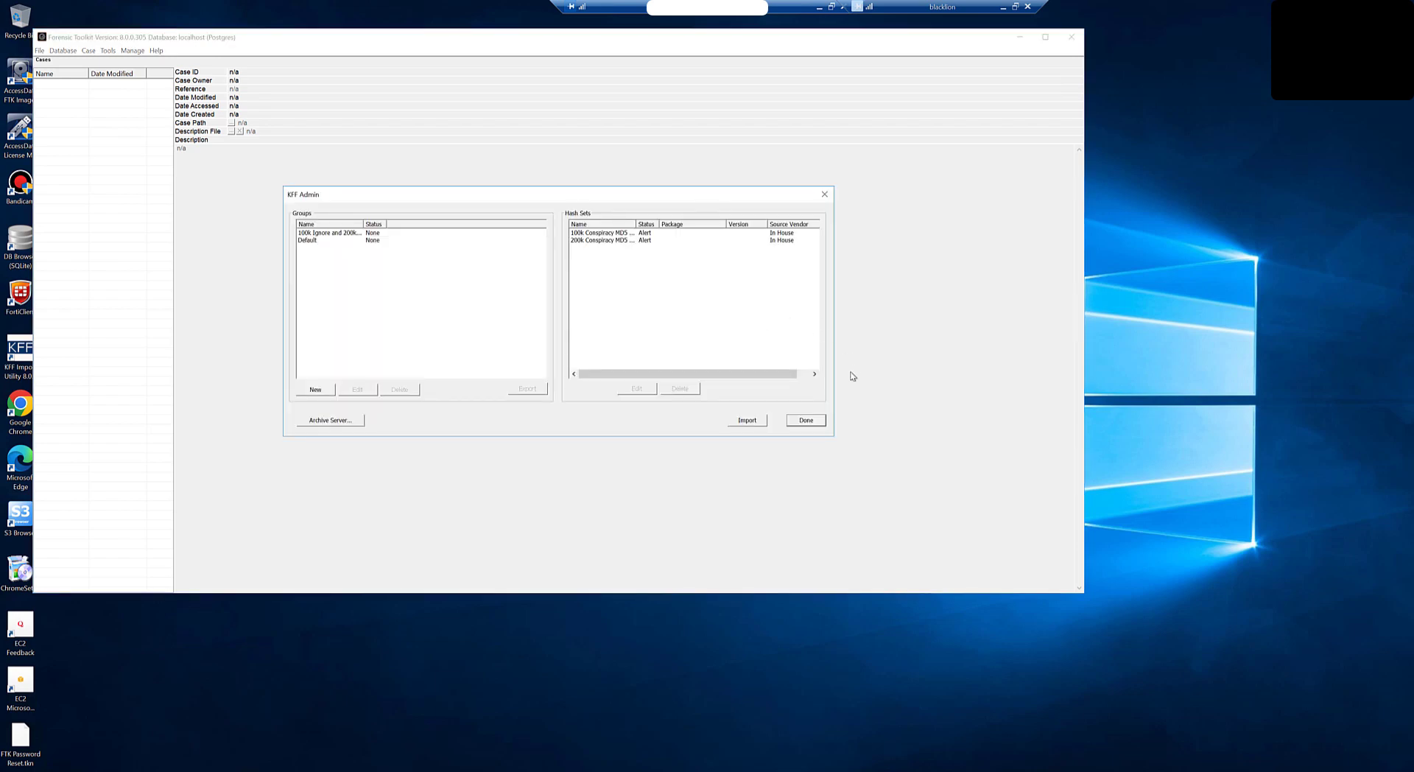
left_click(806, 421)
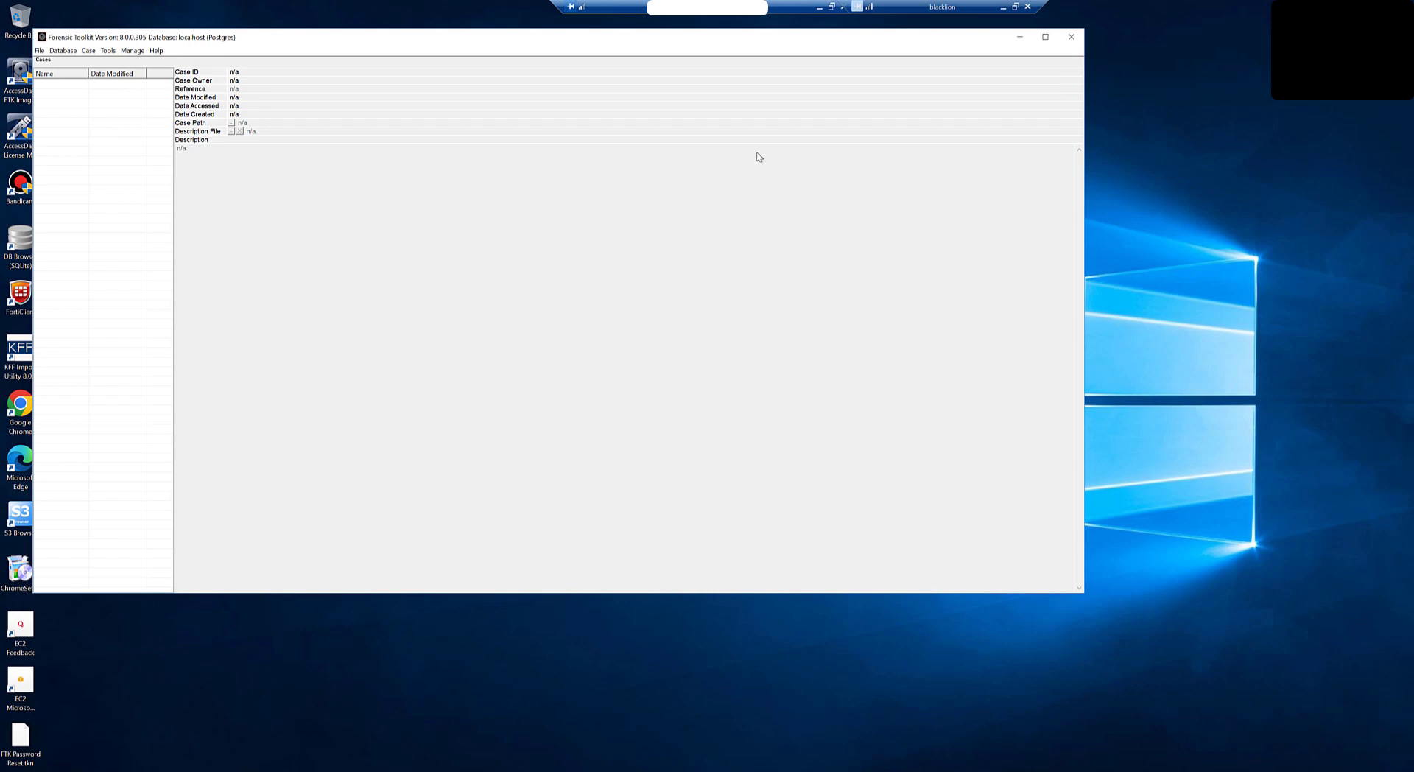
left_click(1072, 36)
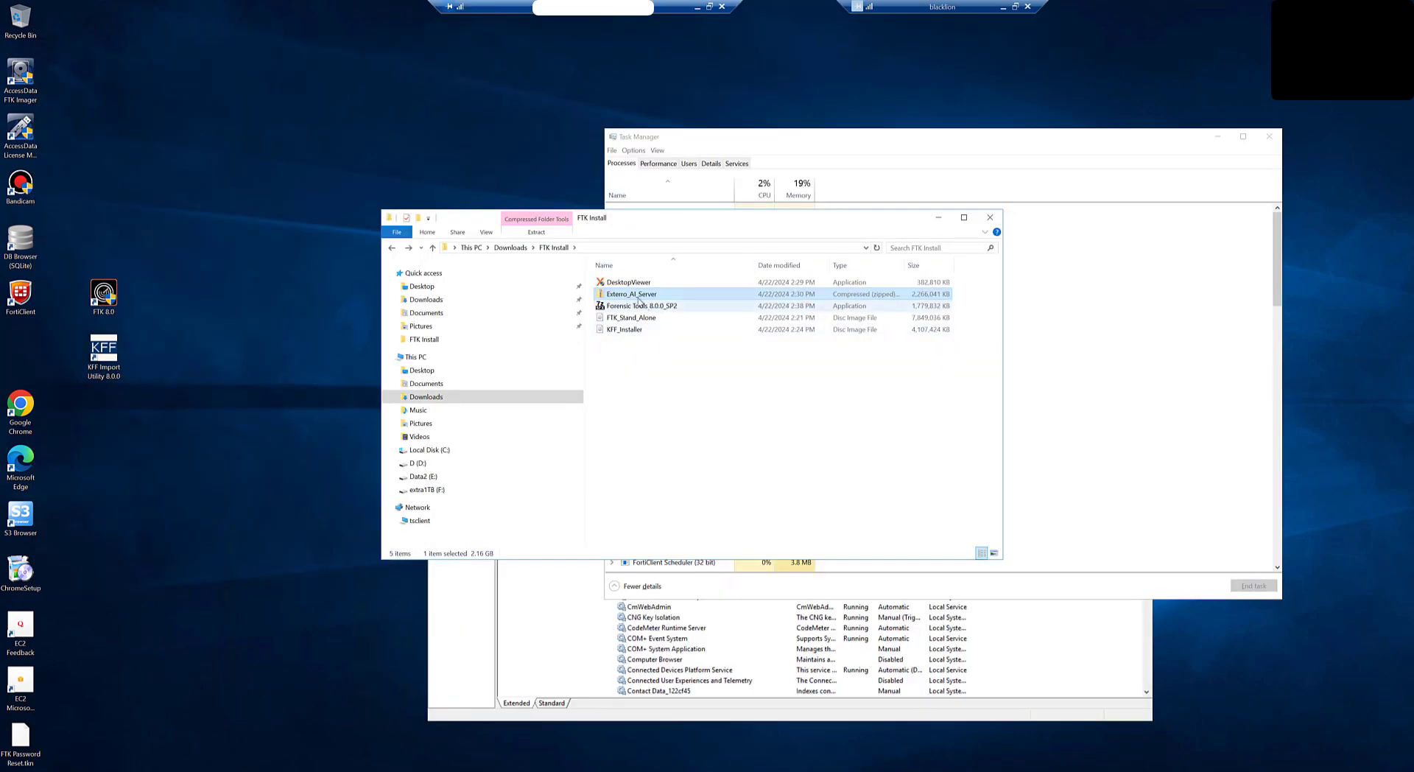
Step: Extract Exterro_AI_Server.zip into the Exterro_AI_Server folder and run Exterro_AI_Server_x64.msi
right_click(638, 298)
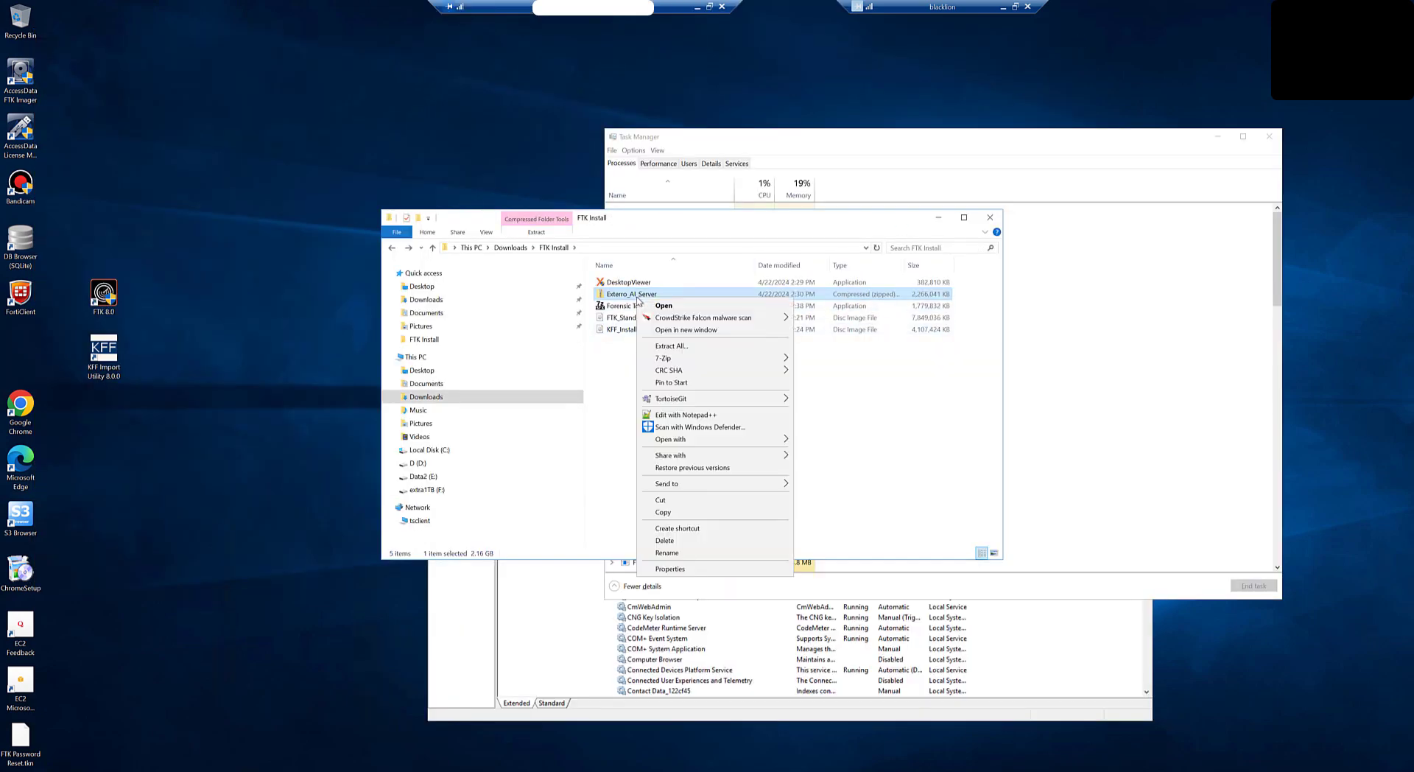
left_click(714, 347)
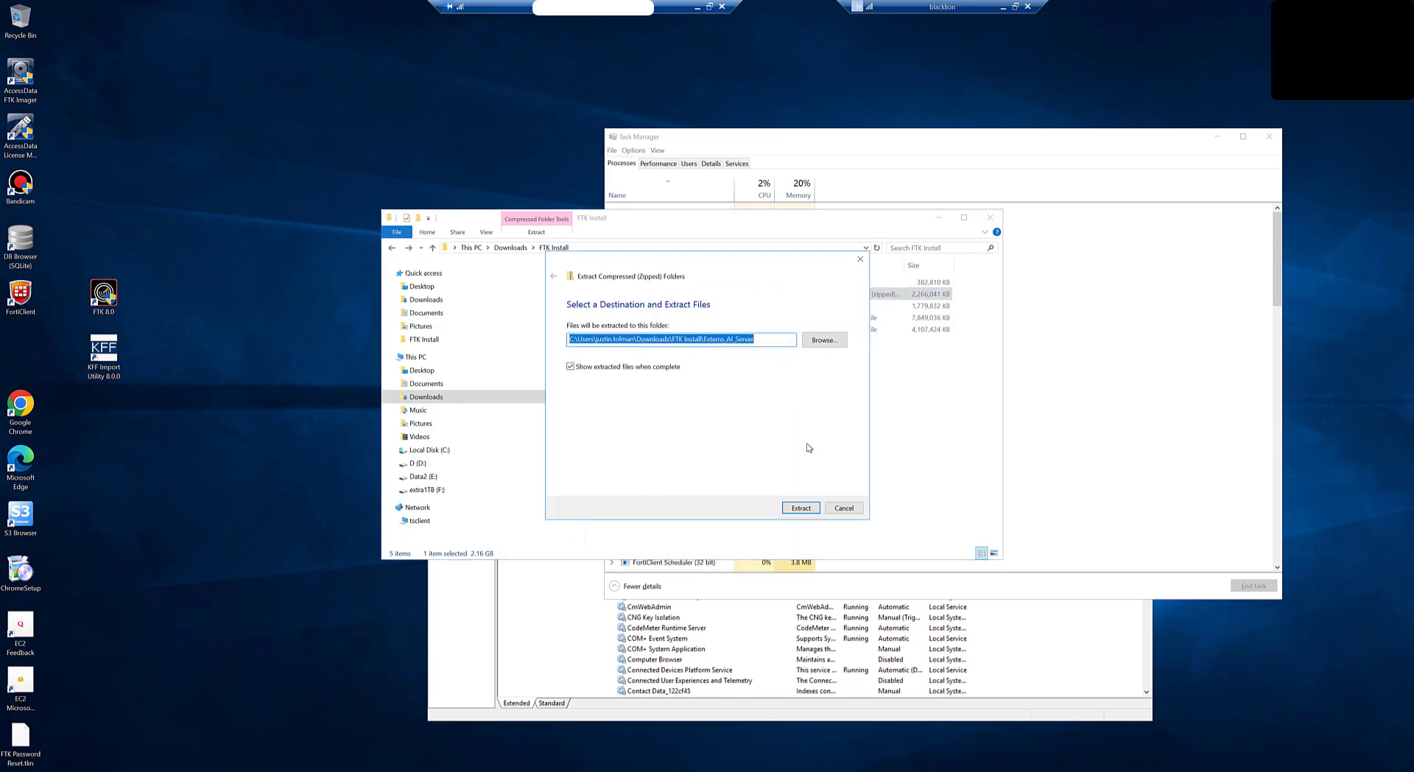
left_click(801, 508)
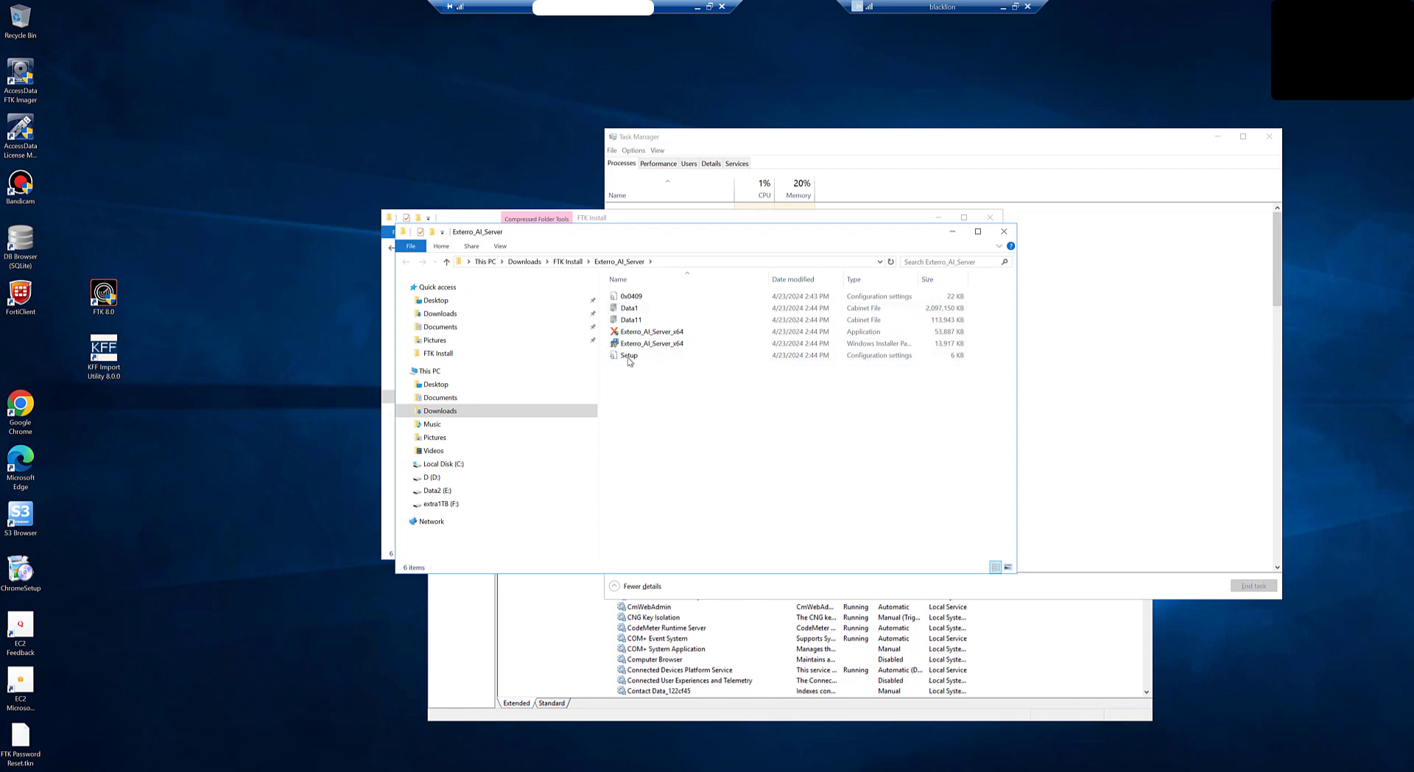
left_click(645, 344)
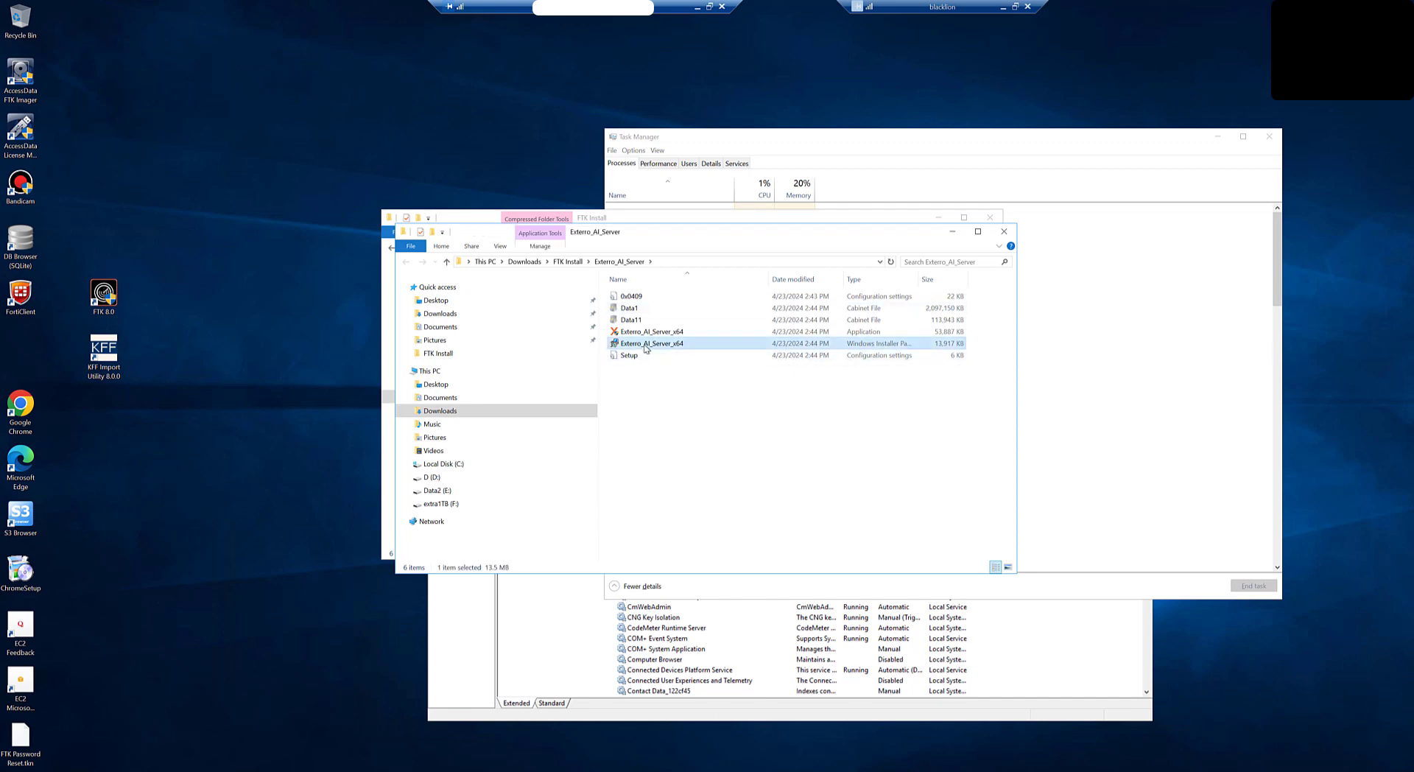
double_click(646, 344)
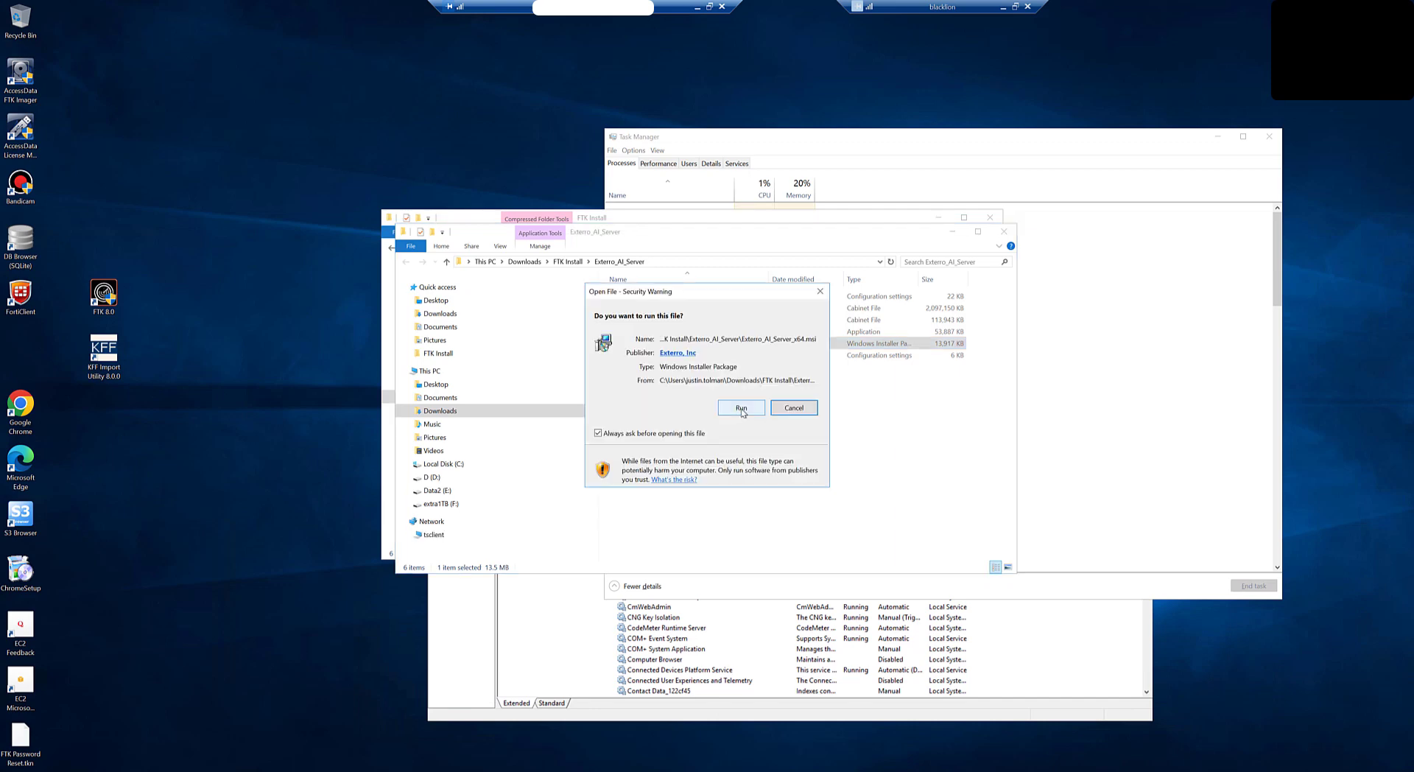
Step: Run the AI Server installer past the warning, accept the licence, and keep C:\Program Files\AccessData\ as destination
left_click(742, 410)
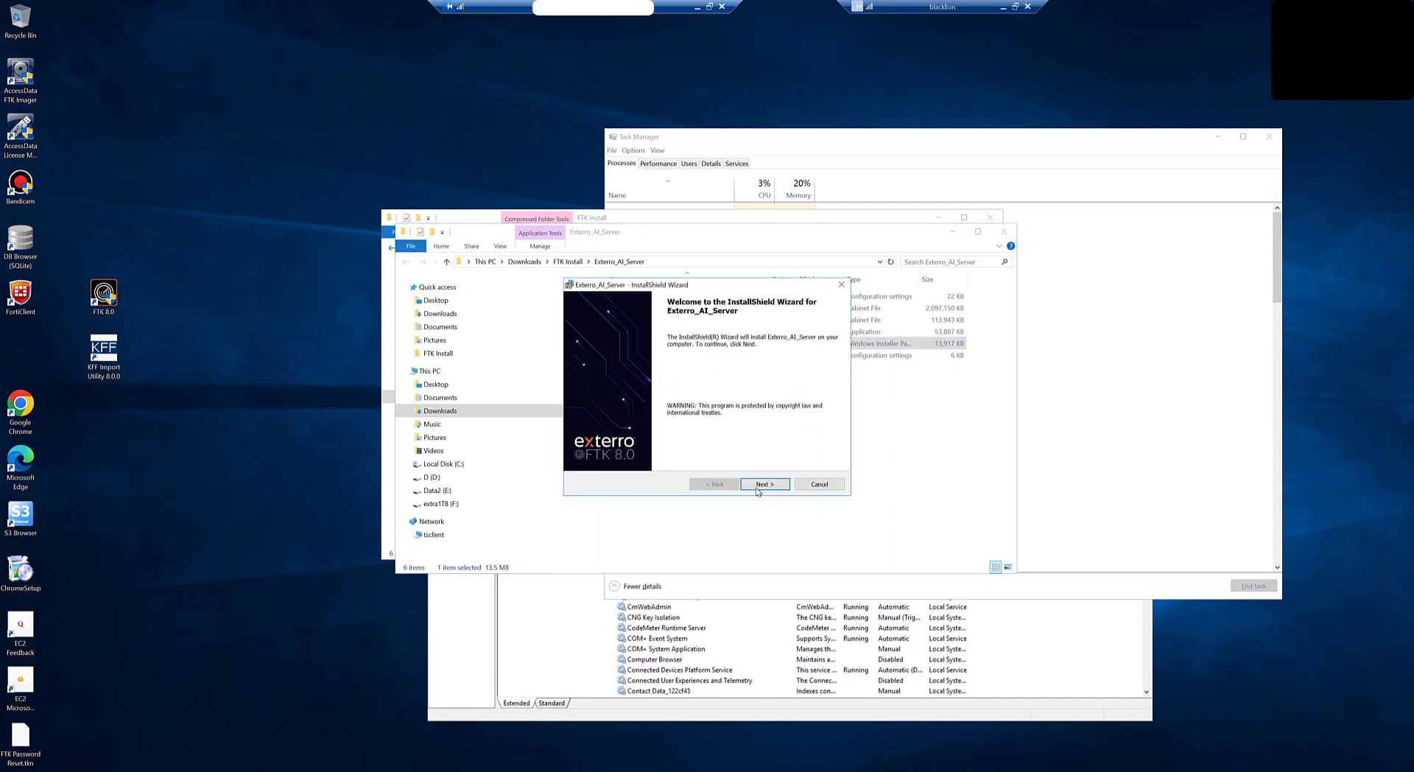
left_click(760, 491)
left_click(635, 444)
left_click(769, 484)
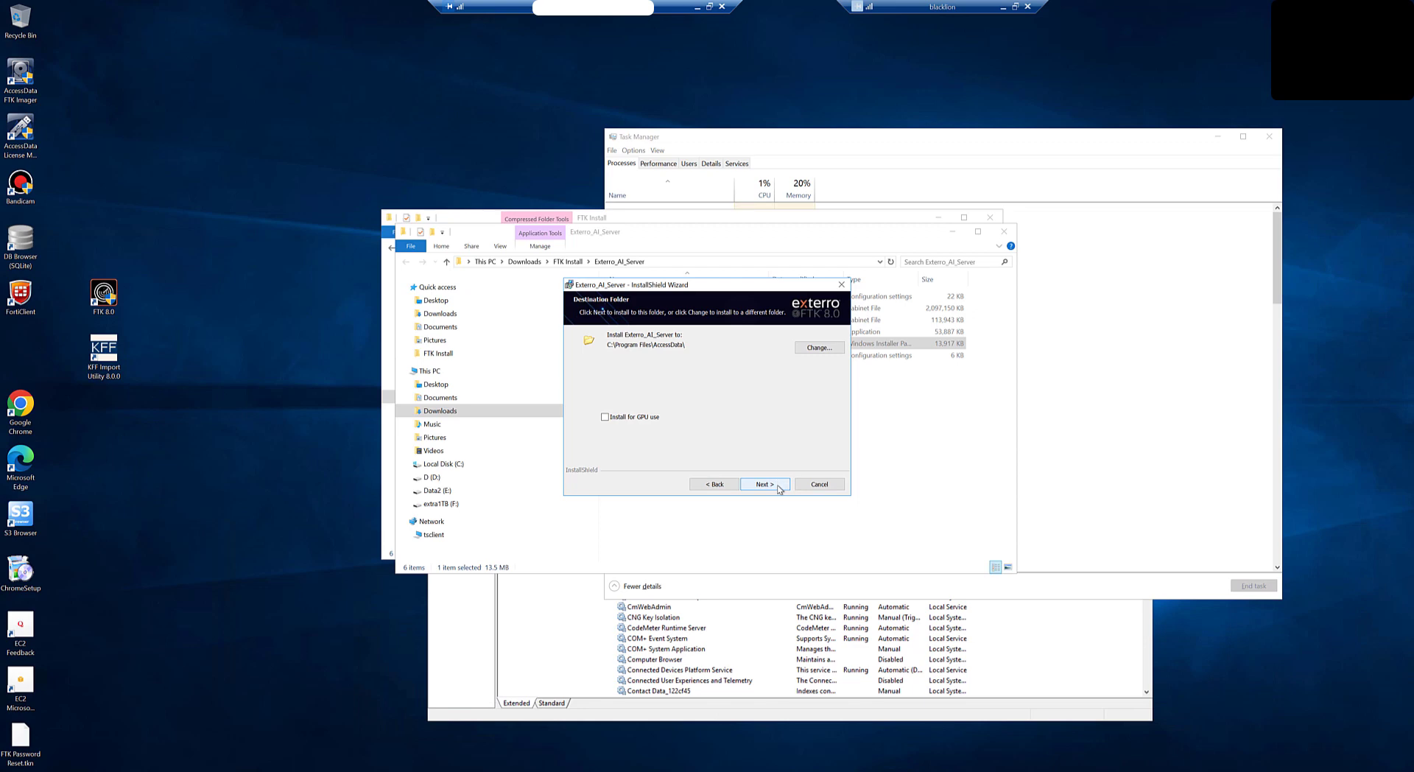
left_click(779, 487)
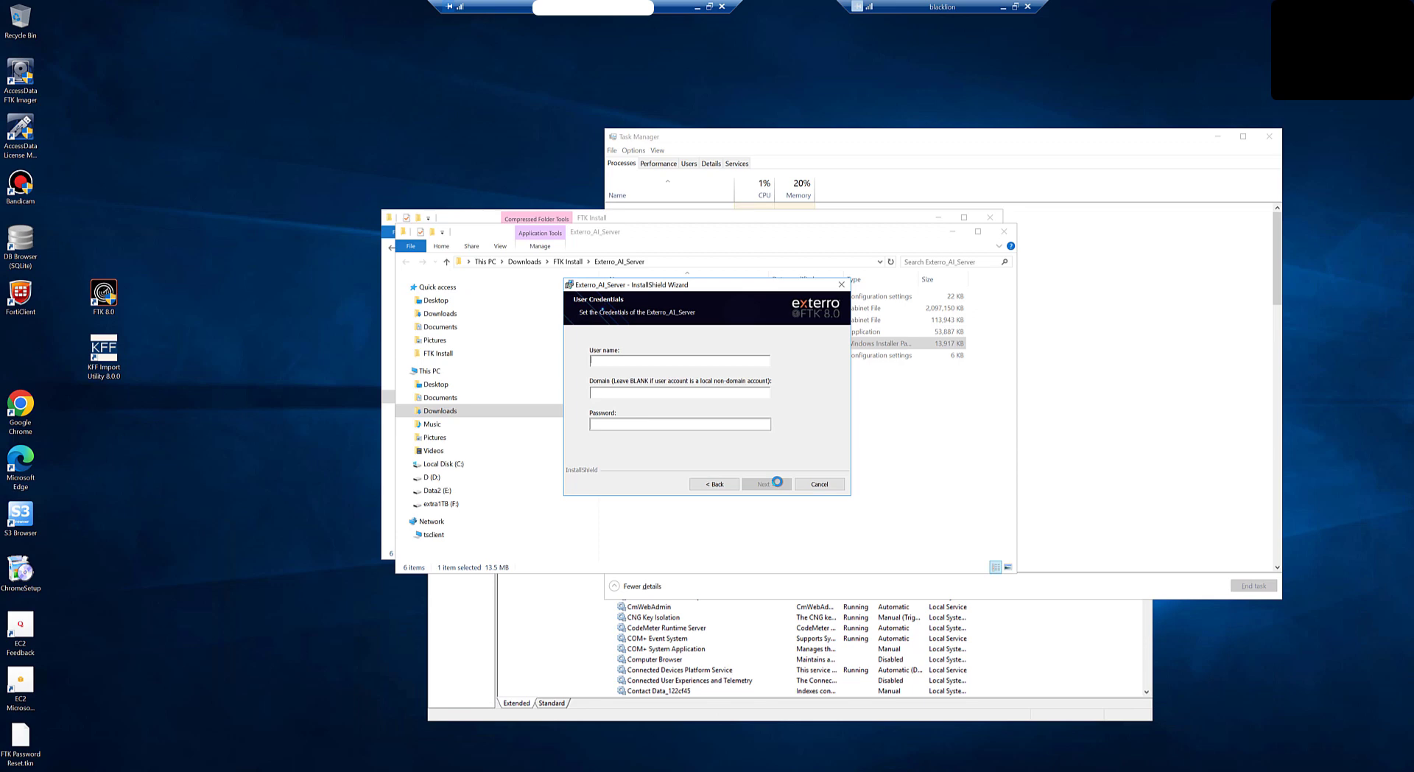
Step: Enter the service account's user name, domain addev and password, then advance to Ready to Install
key("Tab")
type("addev")
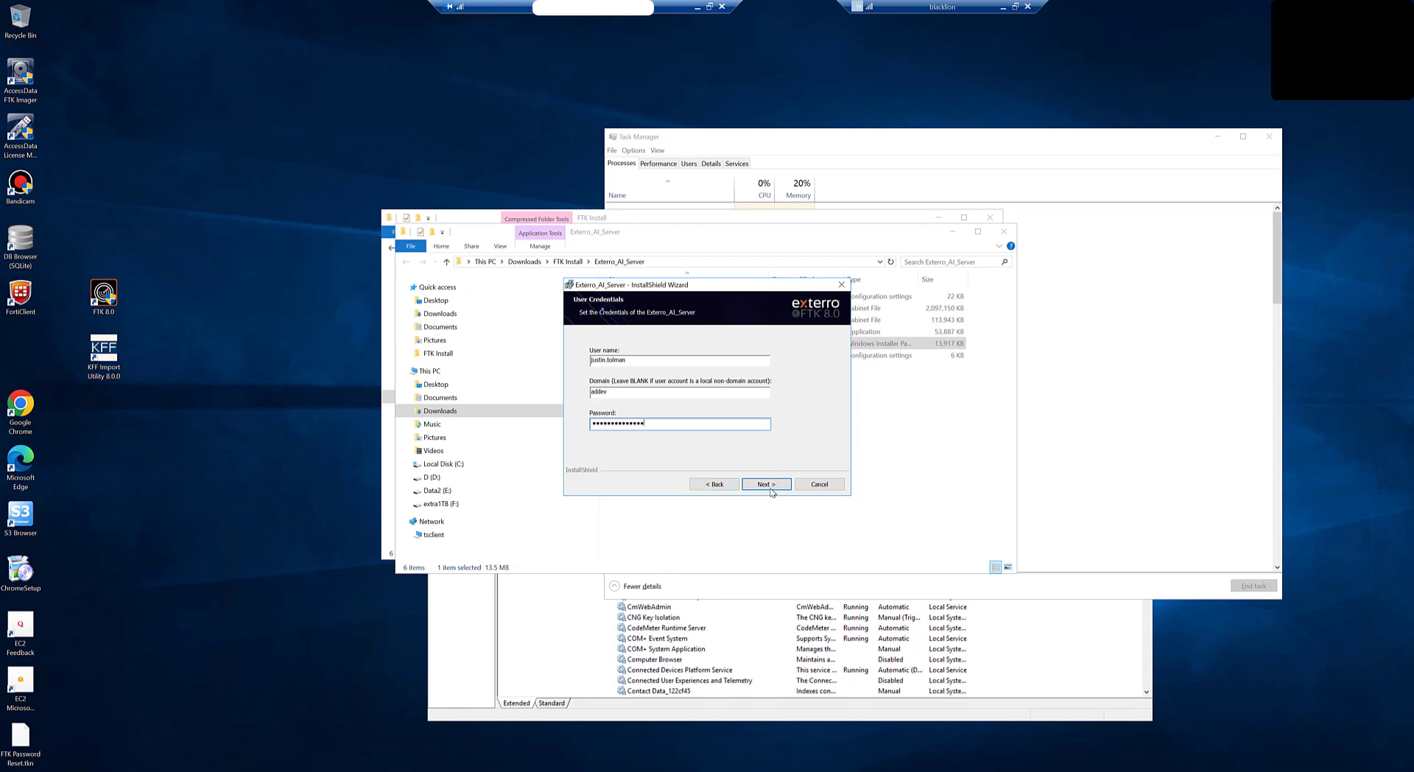
left_click(765, 483)
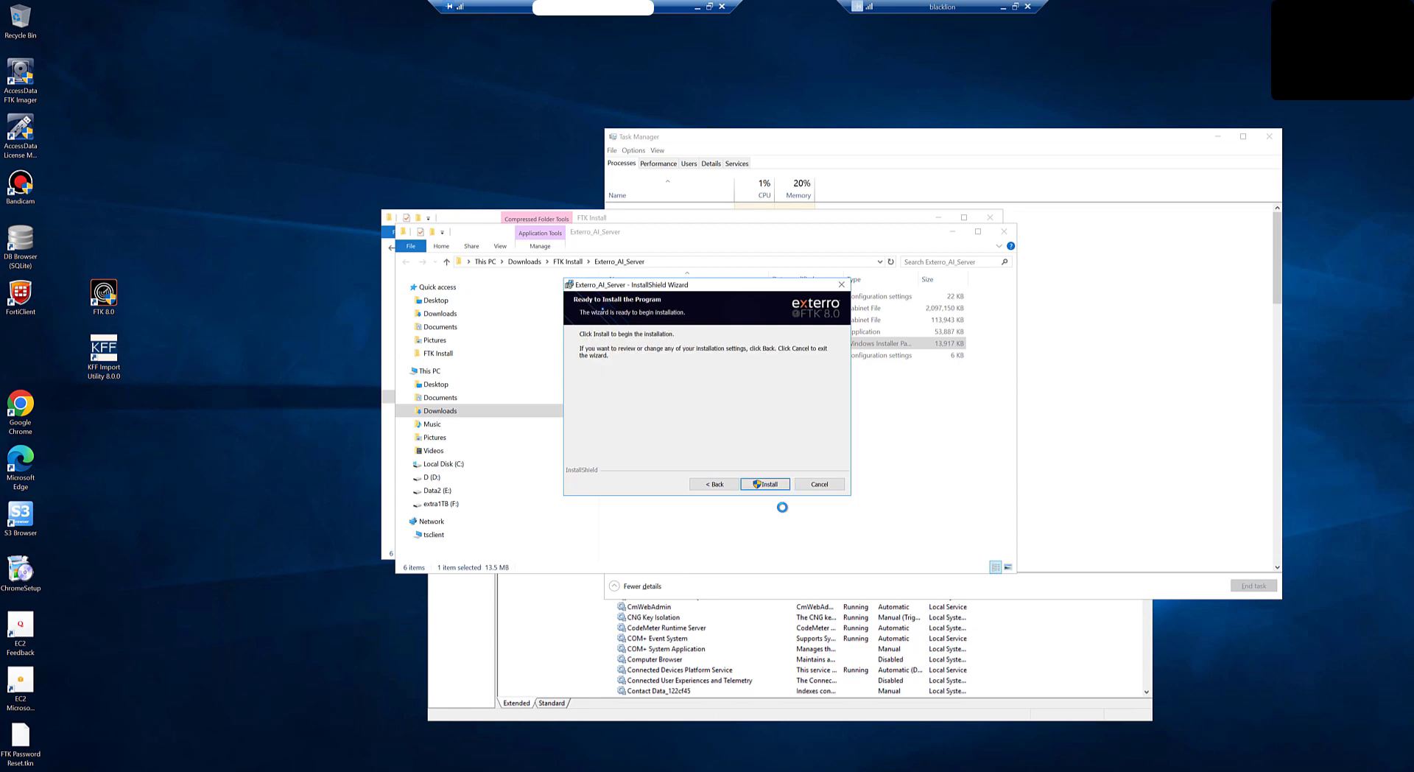
Step: Install Exterro AI Server, approving the UAC prompt, and finish the wizard once installation completes
left_click(769, 484)
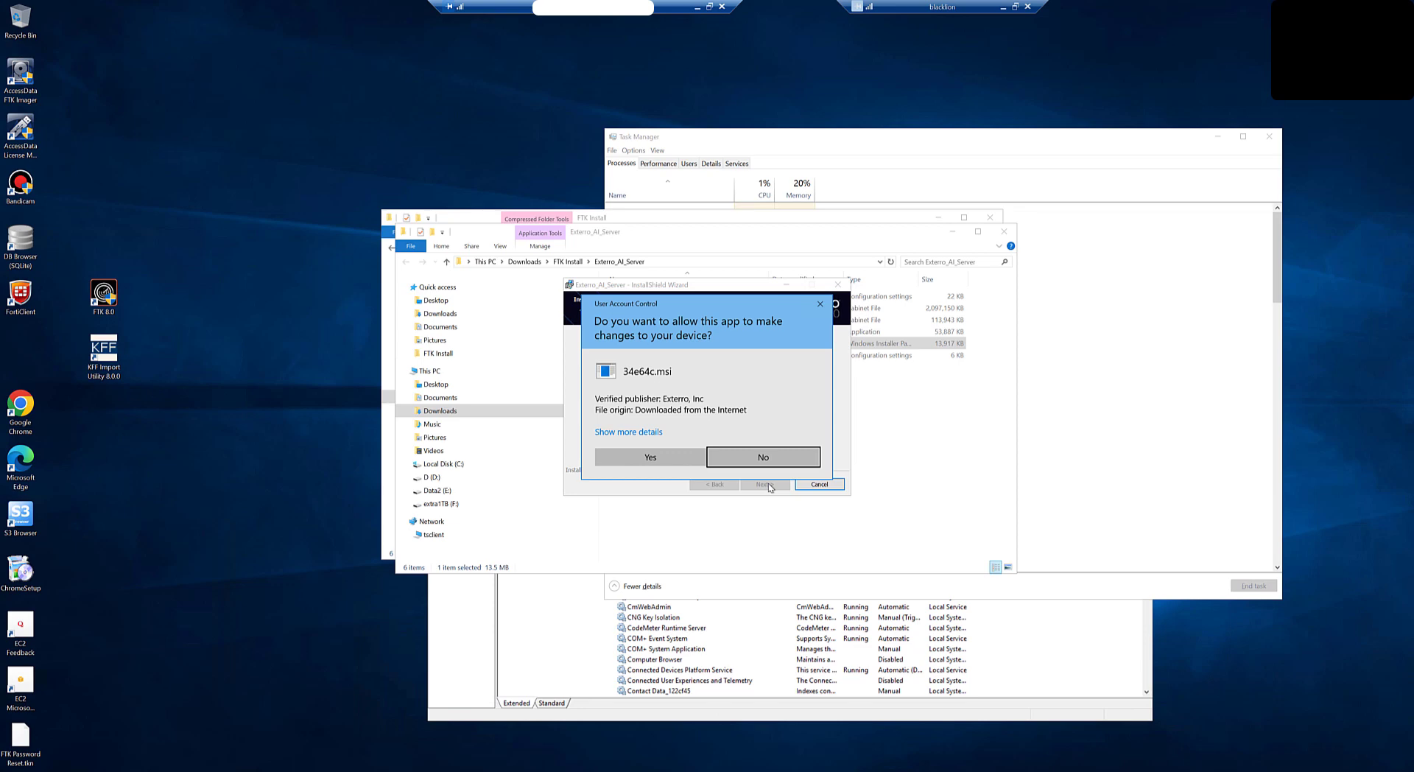
left_click(627, 457)
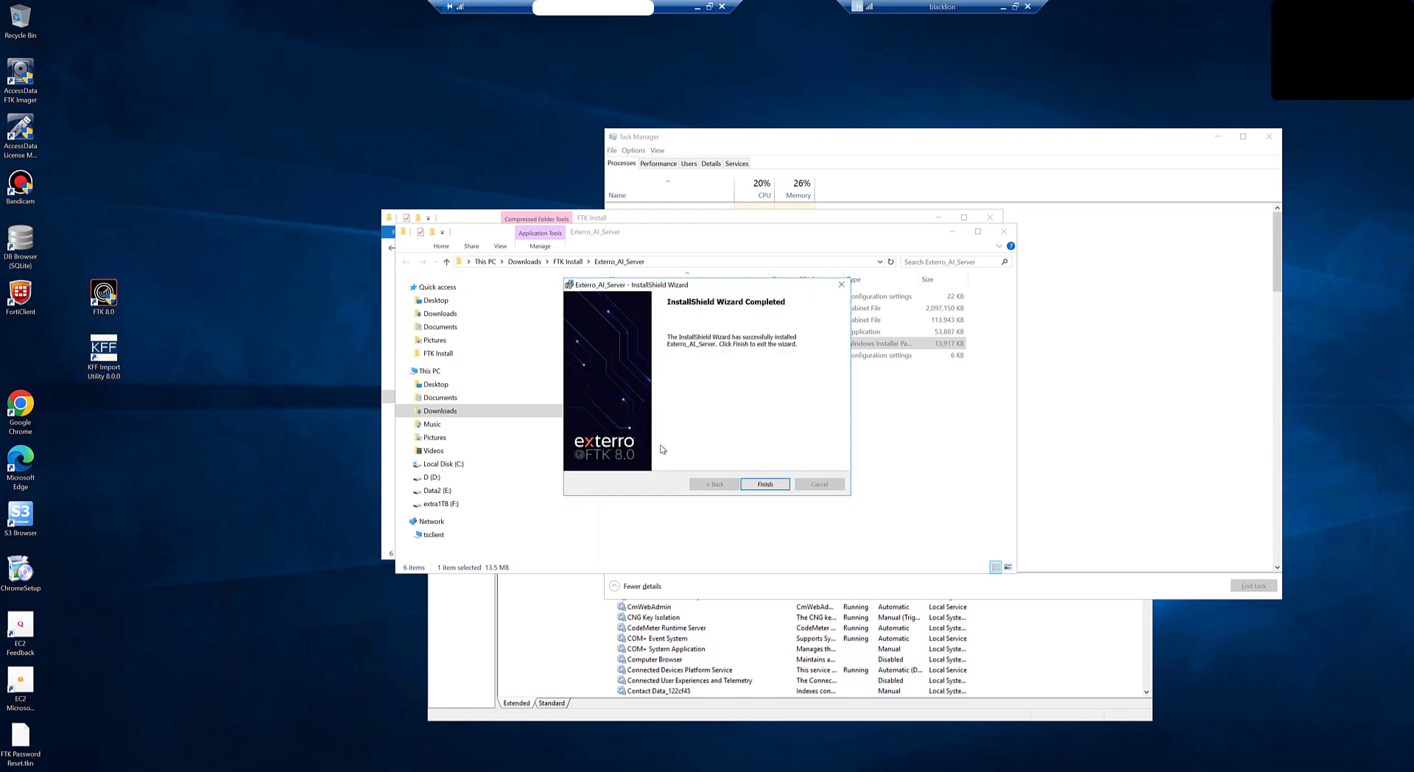
left_click(759, 483)
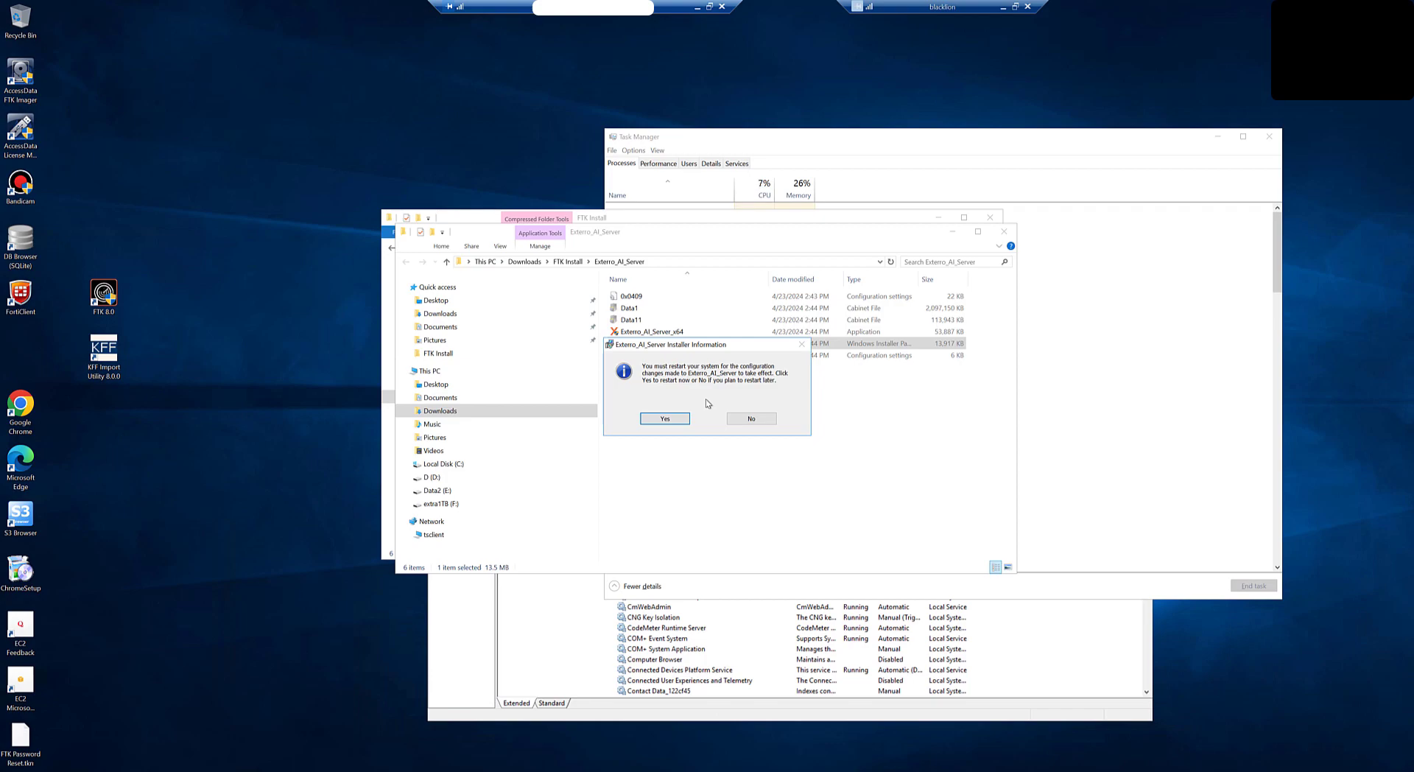
Step: Restart the computer, then run the Forensic Tools 8.0.0_SP2 patch past the security warning
left_click(664, 419)
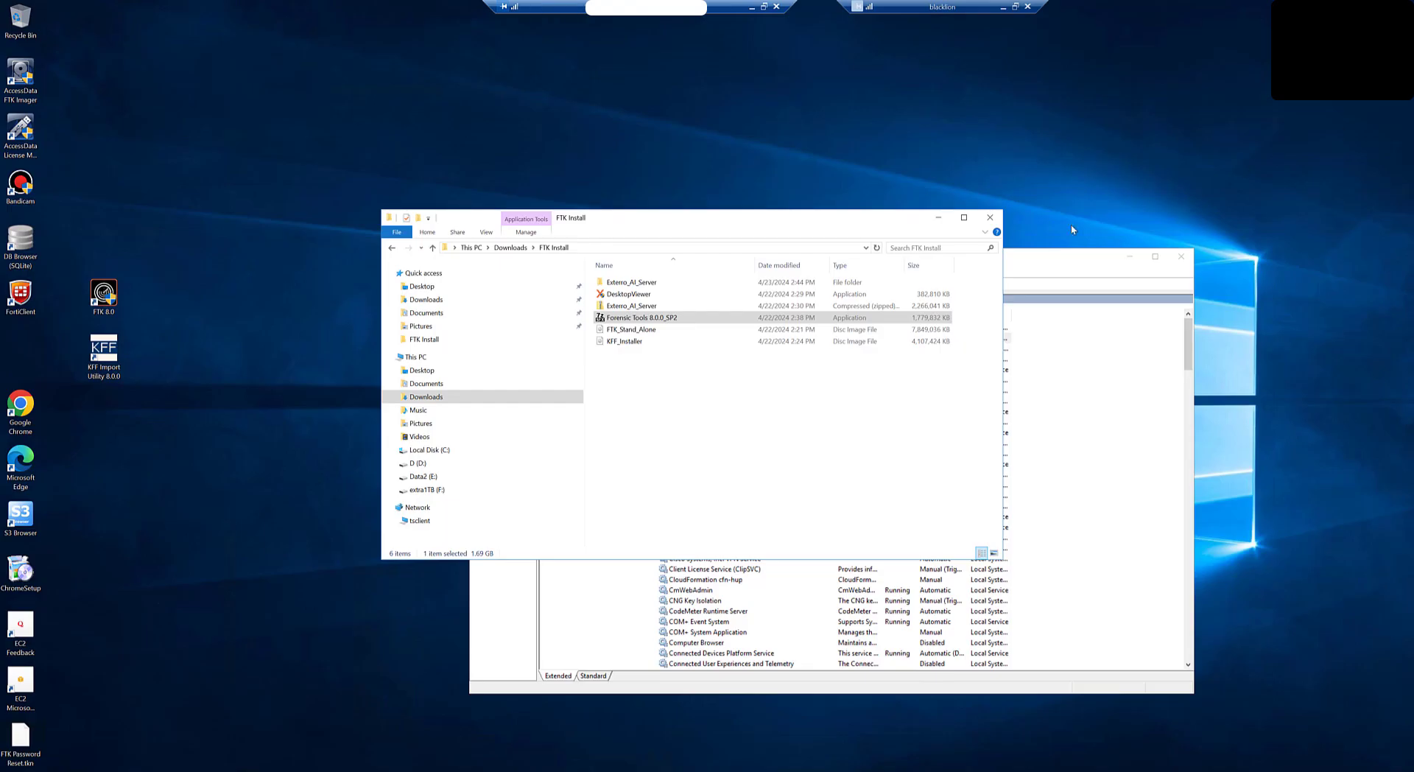
double_click(652, 319)
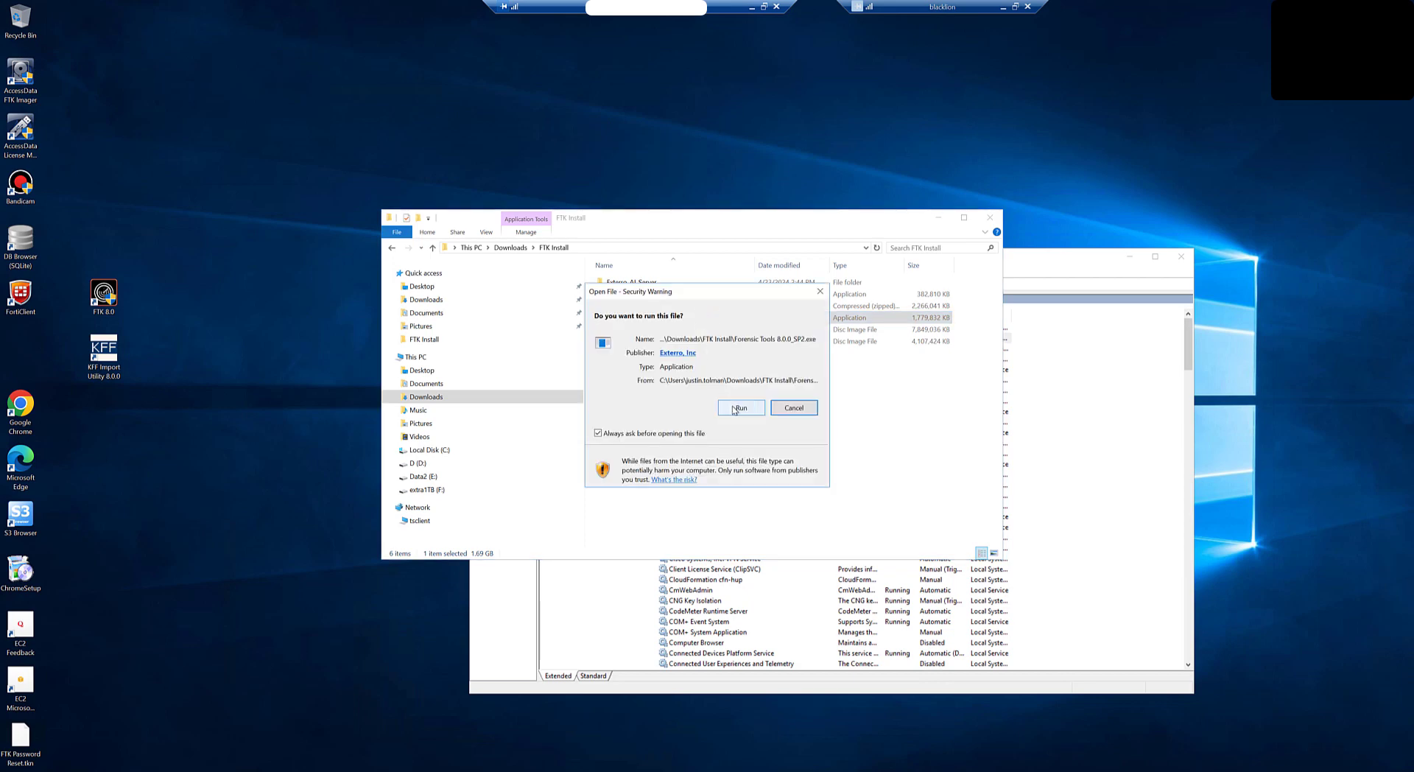
left_click(740, 407)
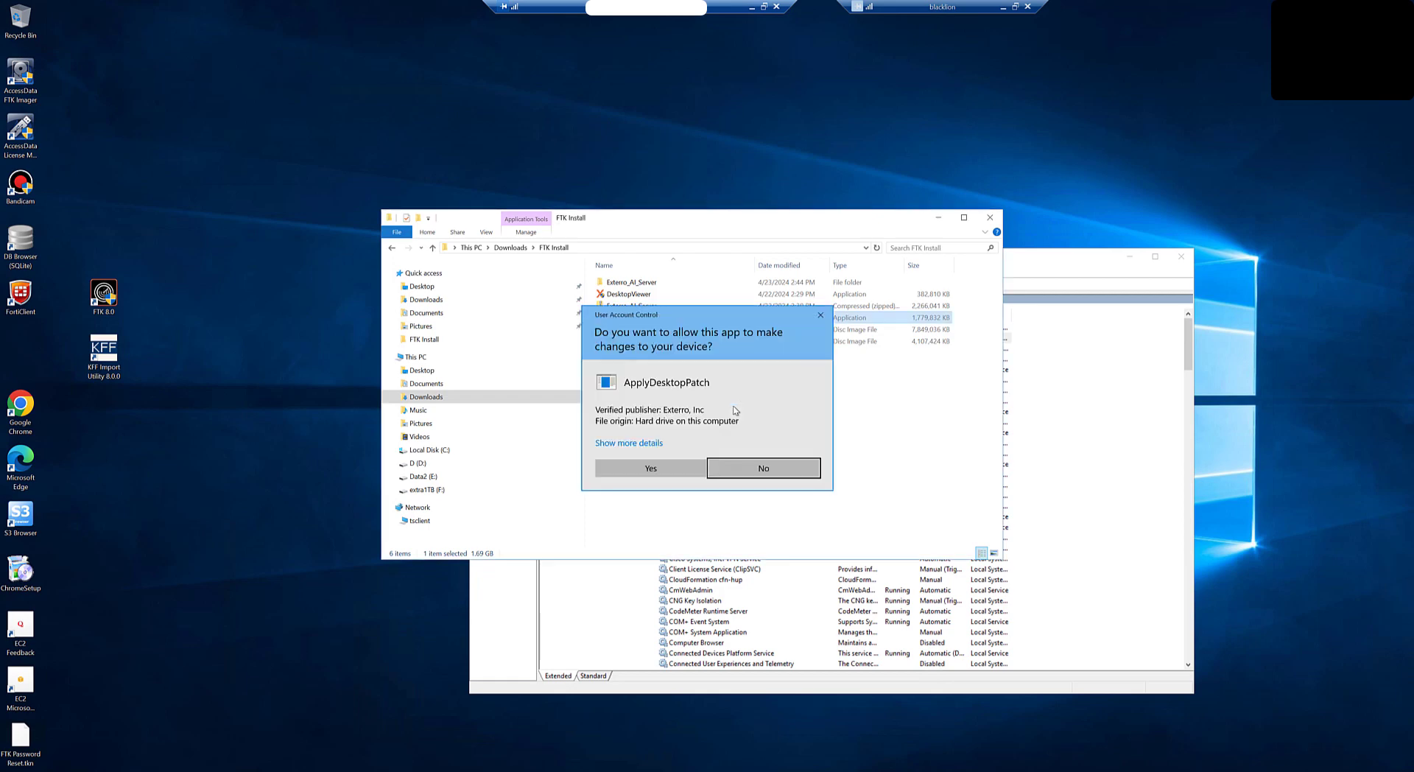
Step: Install Forensic Tools 8.0.0 Patch #2 with the licence accepted, then close the finished patch window
left_click(626, 472)
left_click(183, 131)
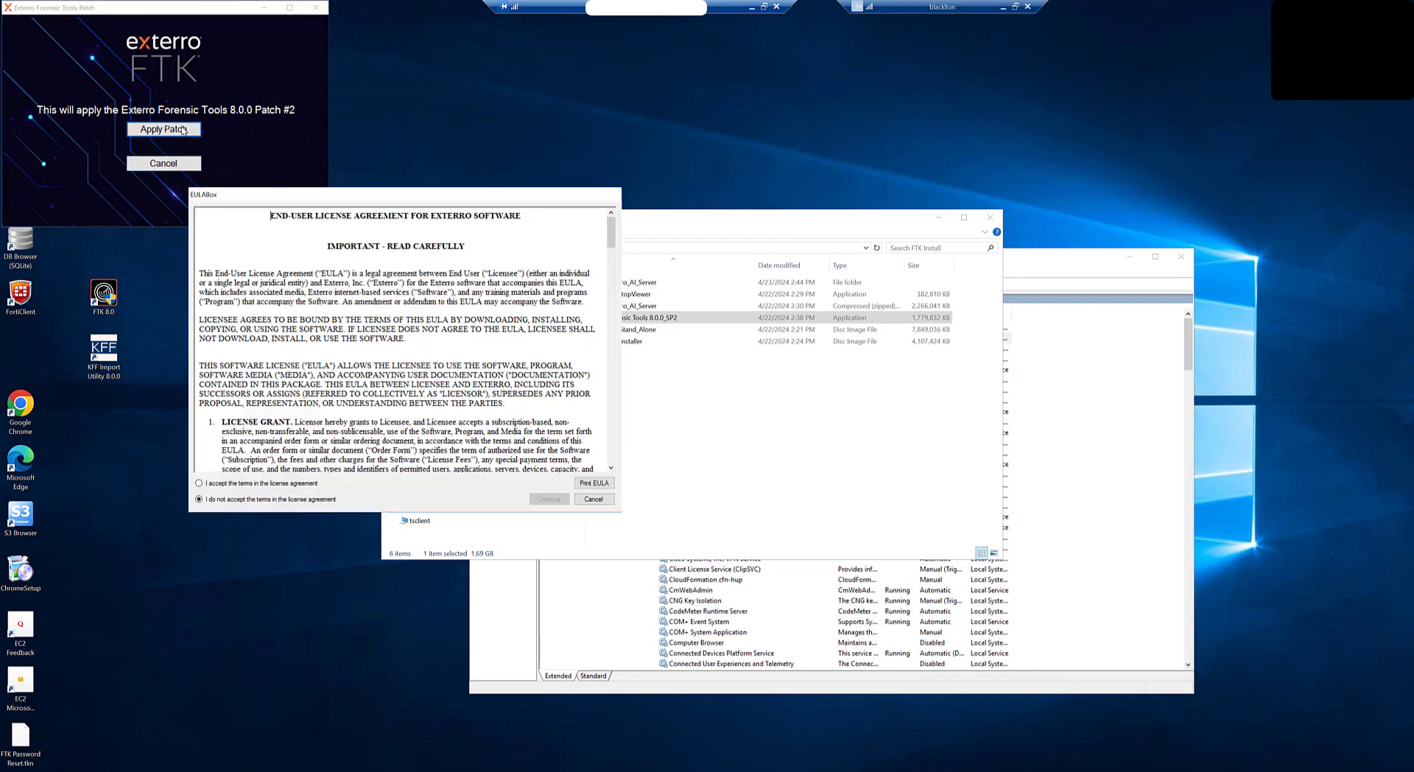
left_click(259, 485)
left_click(549, 498)
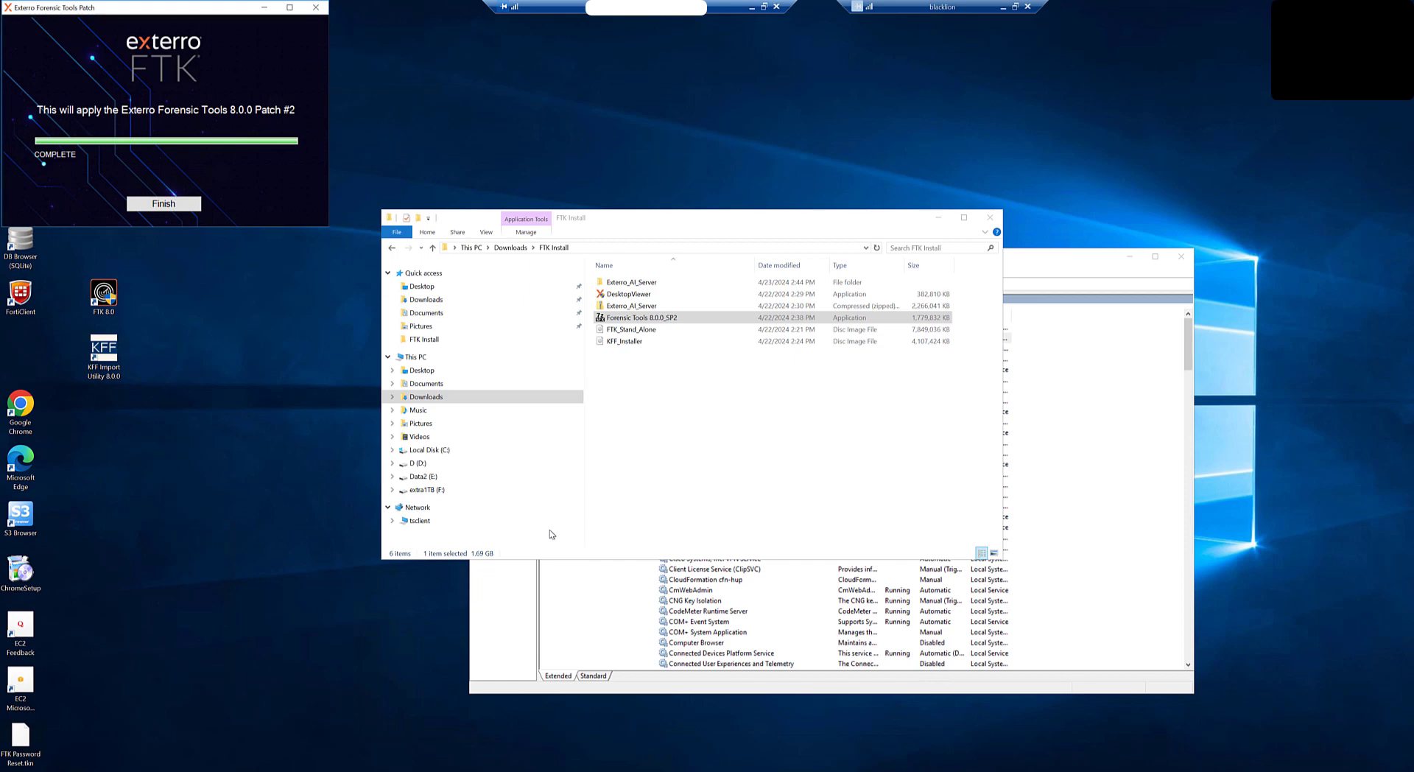
left_click(164, 205)
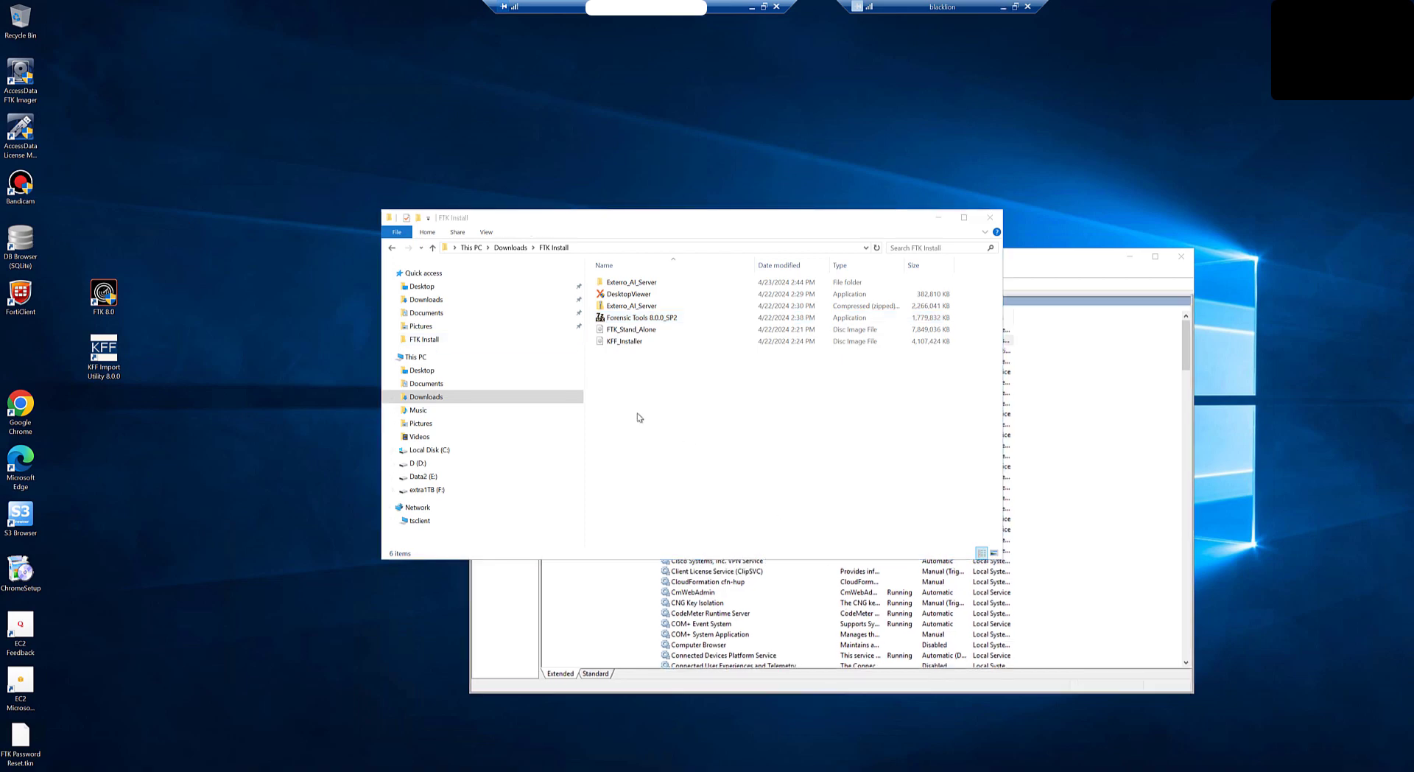
Step: Launch FTK 8.0 as administrator and log in with the database password
double_click(105, 296)
left_click(661, 468)
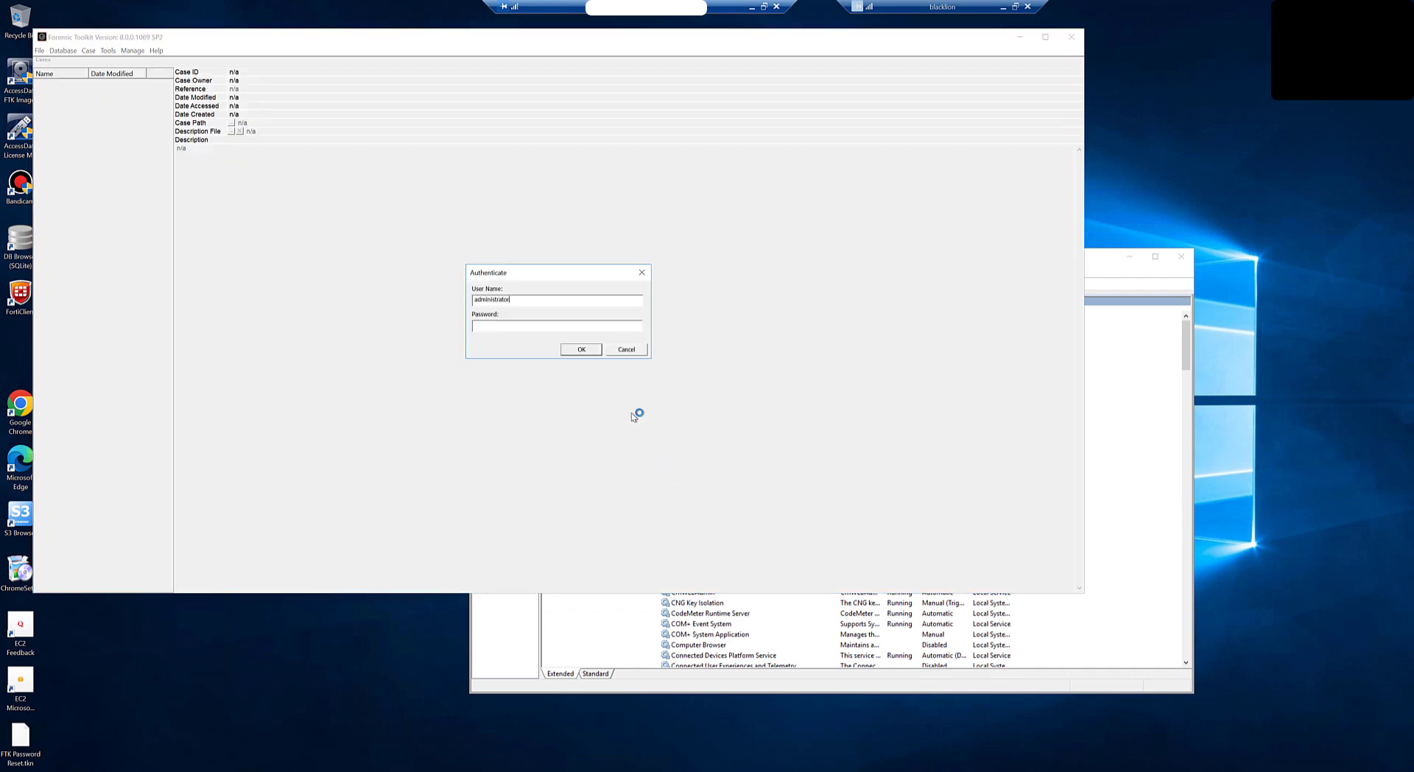
key("BackSpace")
key("BackSpace")
key("BackSpace")
type("******")
left_click(587, 351)
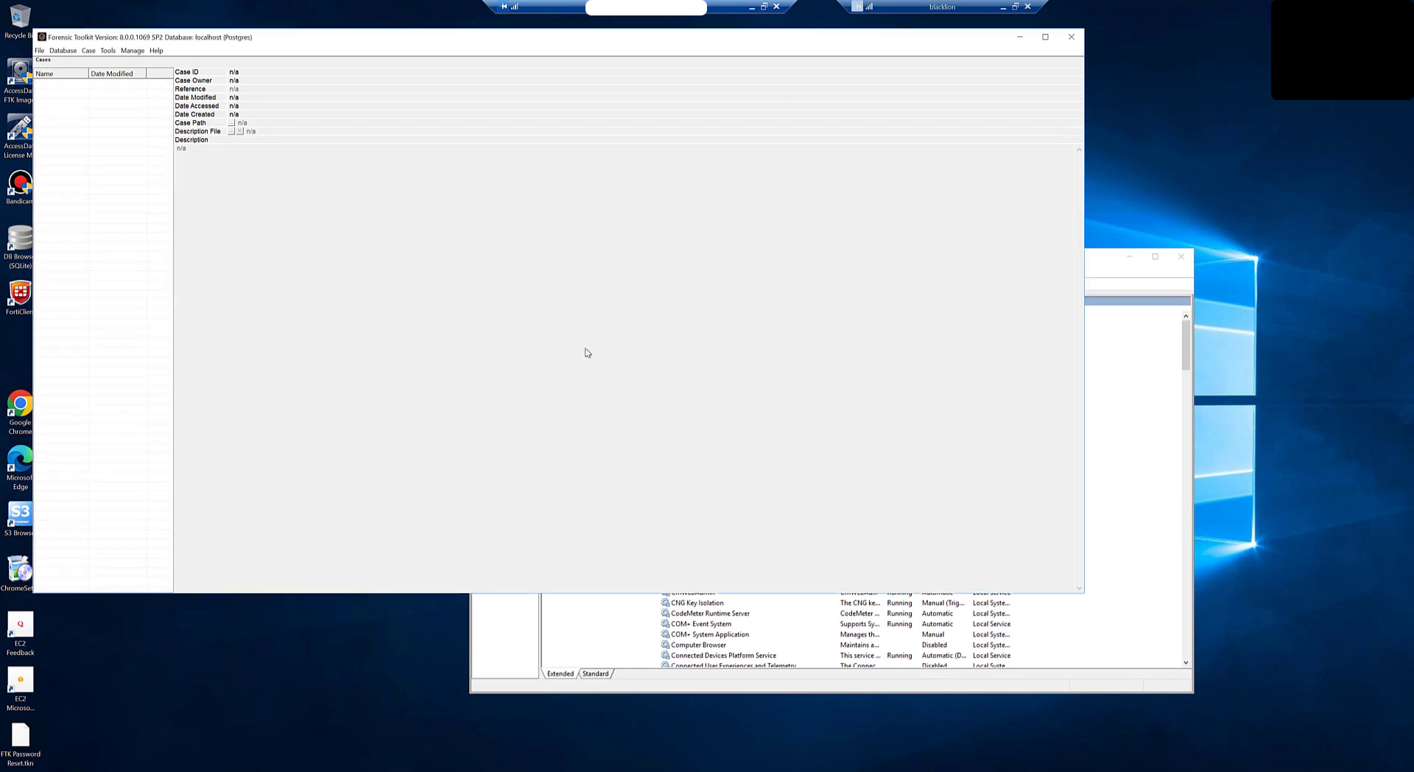
Step: Start a new Field Mode case named Setup
left_click(87, 51)
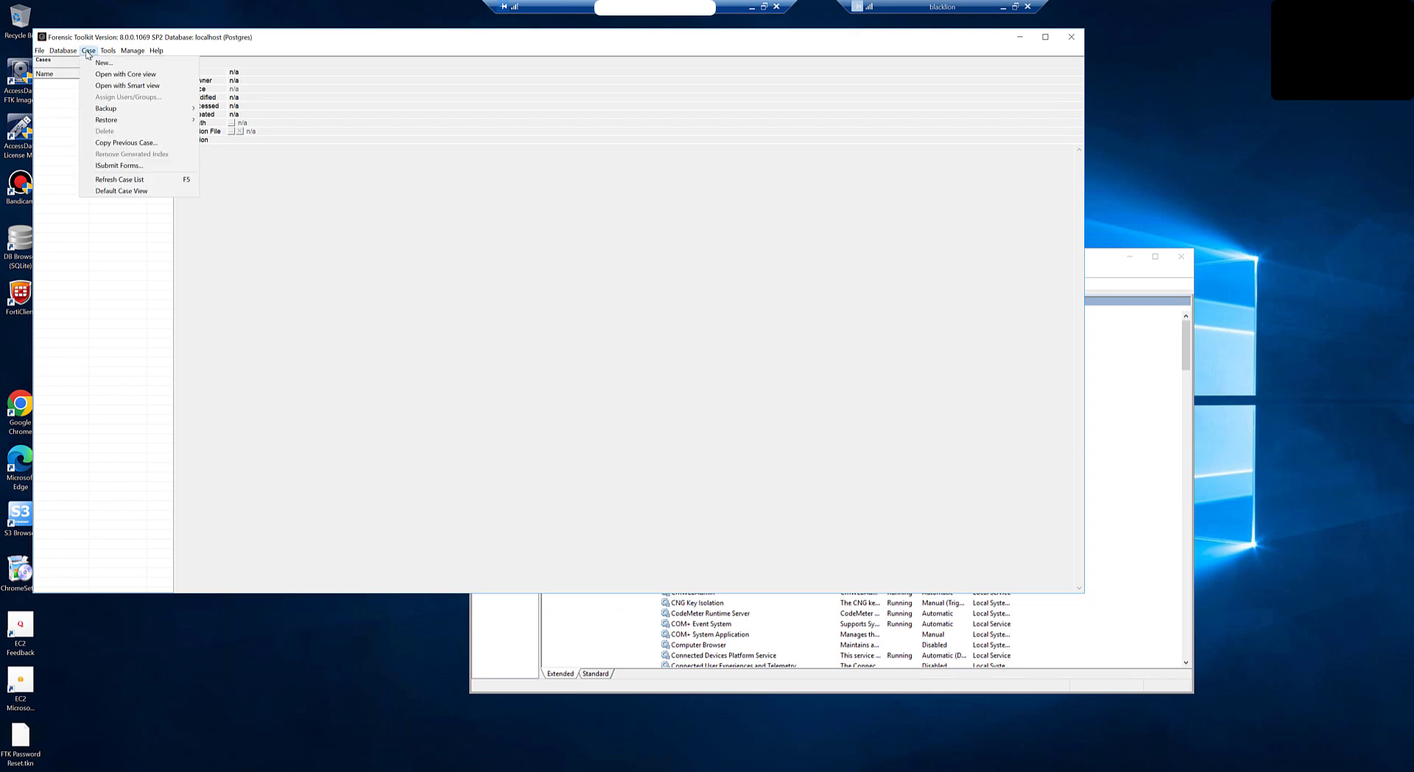
left_click(95, 64)
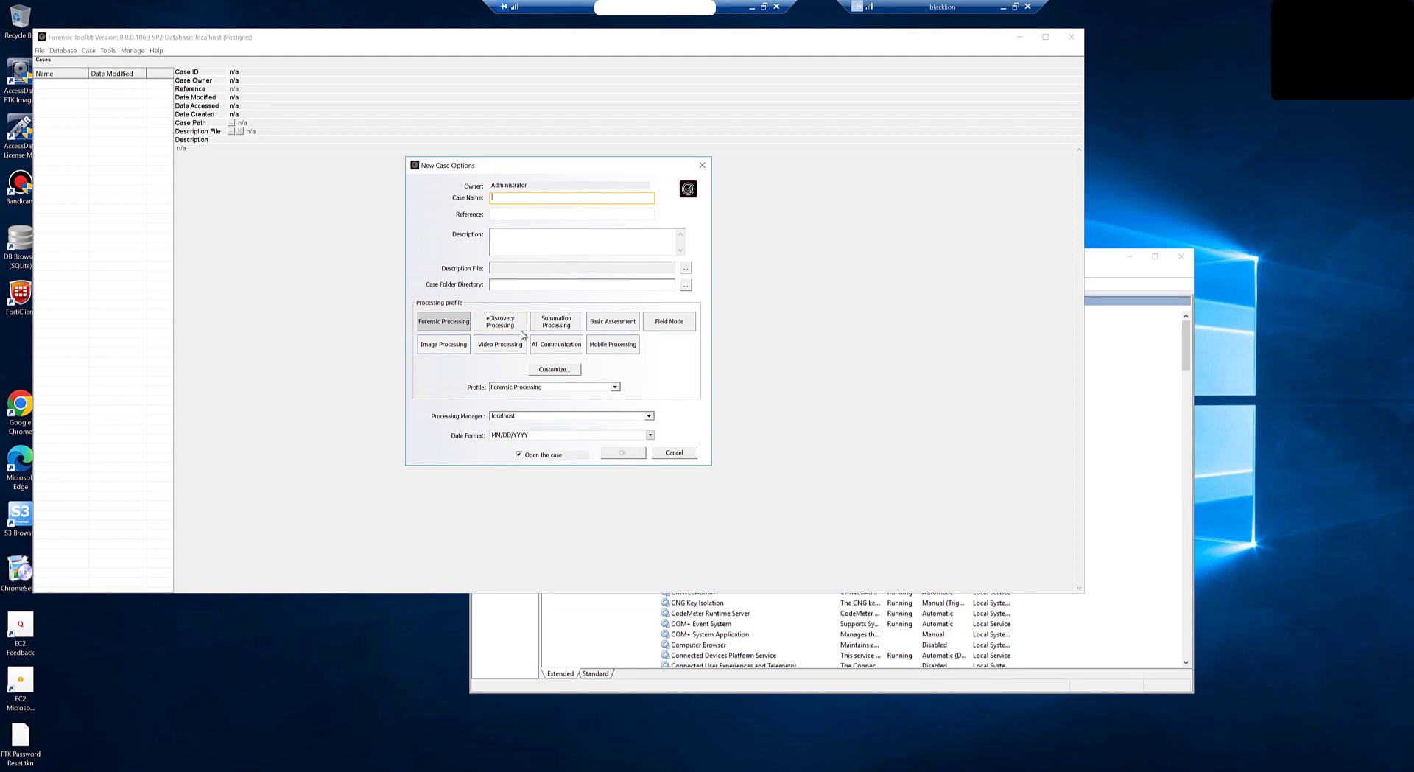
left_click(667, 322)
left_click(516, 199)
type("Setup")
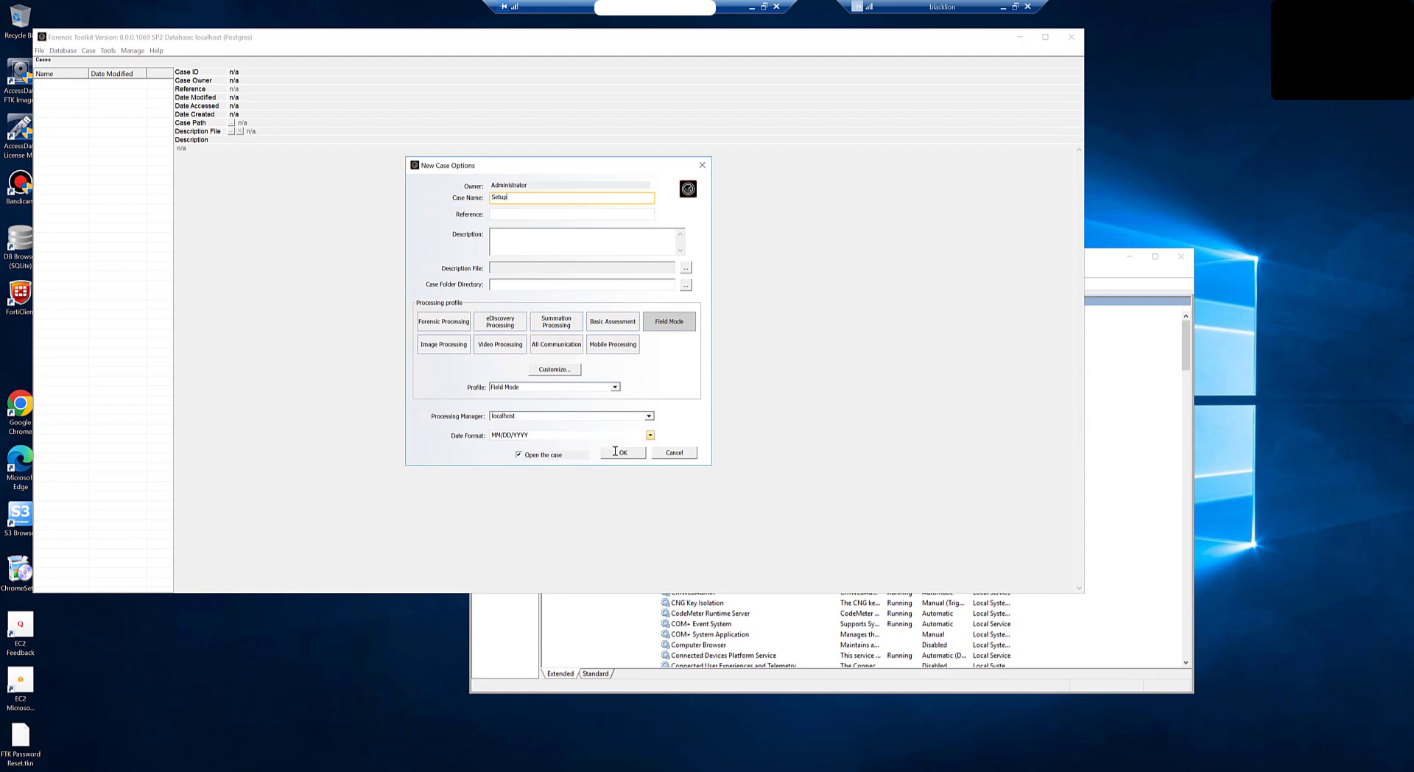
left_click(620, 453)
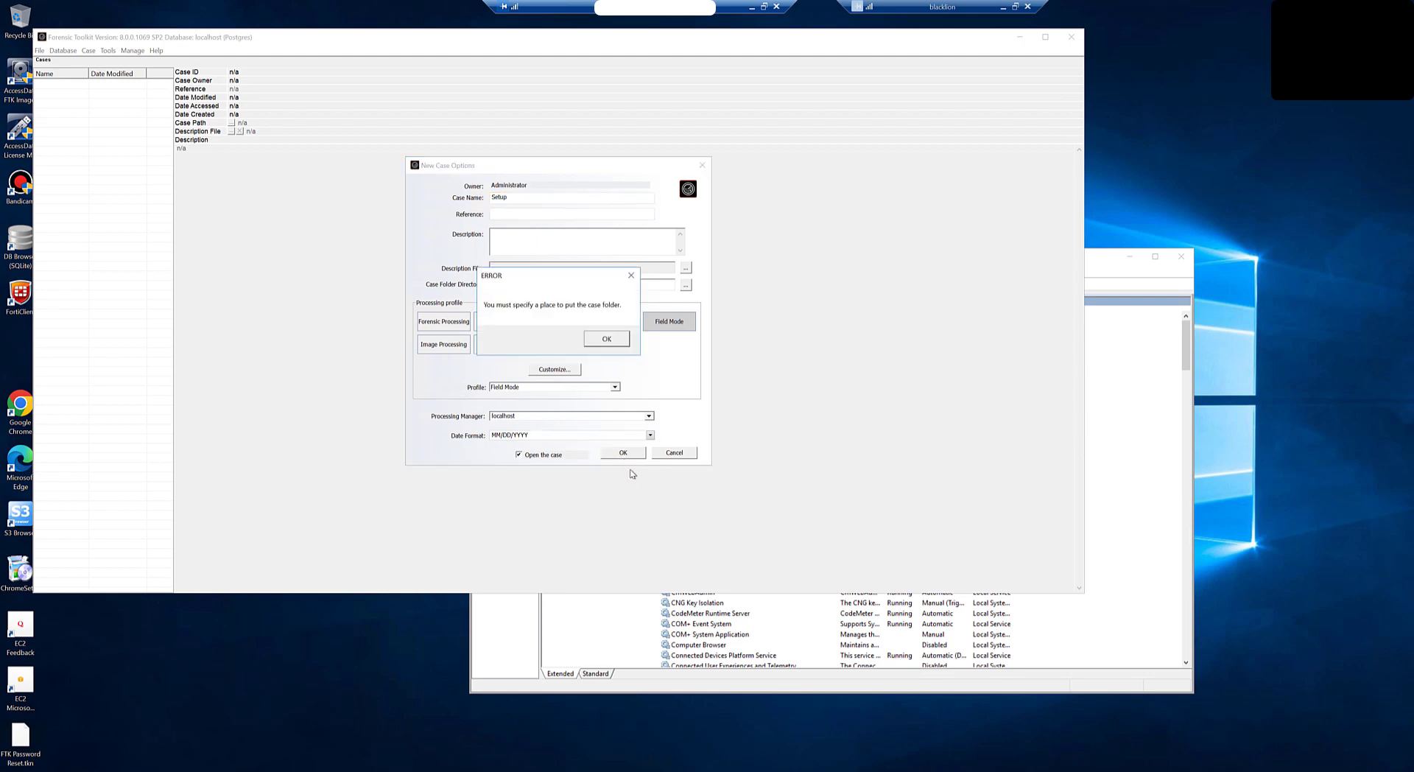
left_click(609, 339)
Step: Store the case in a new folder F:\case, create it, and skip adding evidence
left_click(686, 285)
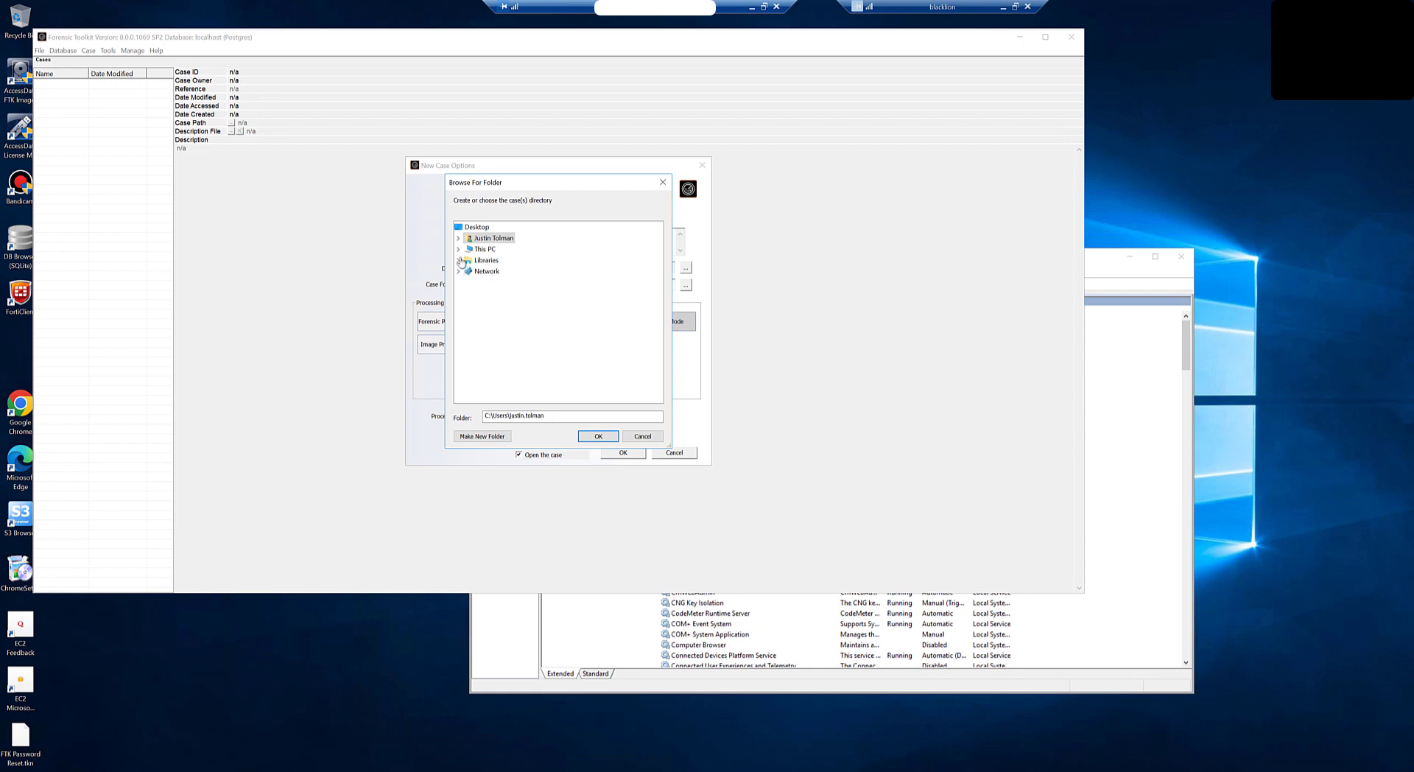
left_click(469, 359)
scroll(530, 376, "down", 8)
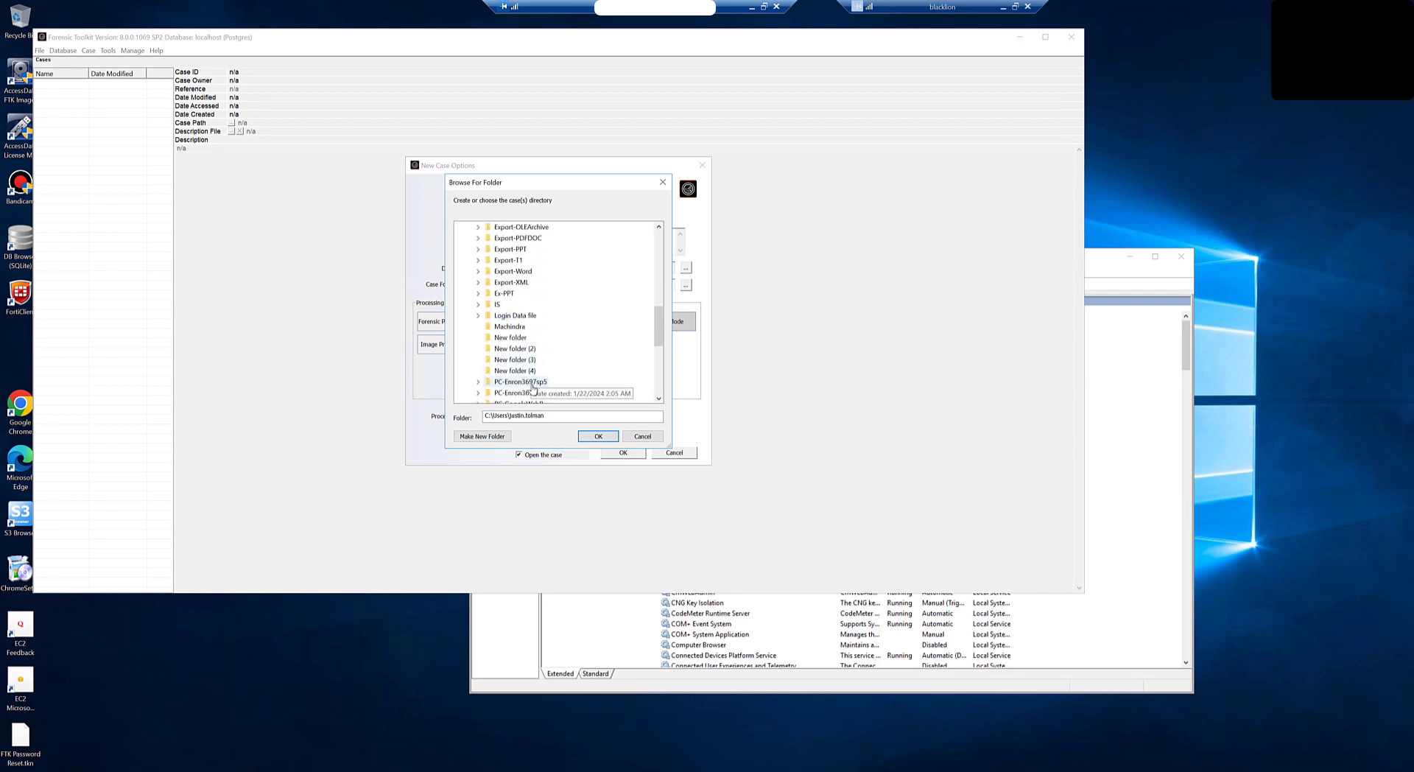
scroll(533, 386, "up", 8)
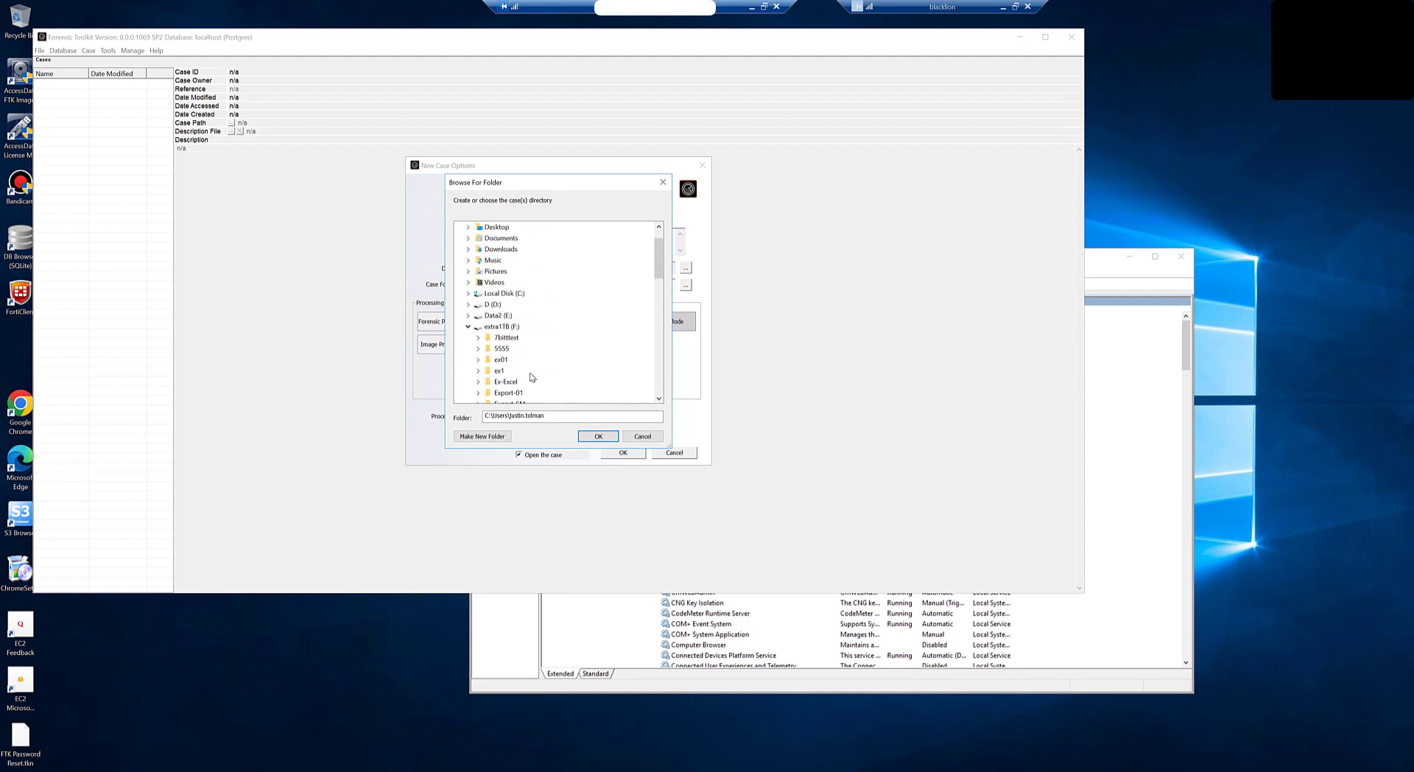
left_click(505, 326)
left_click(496, 438)
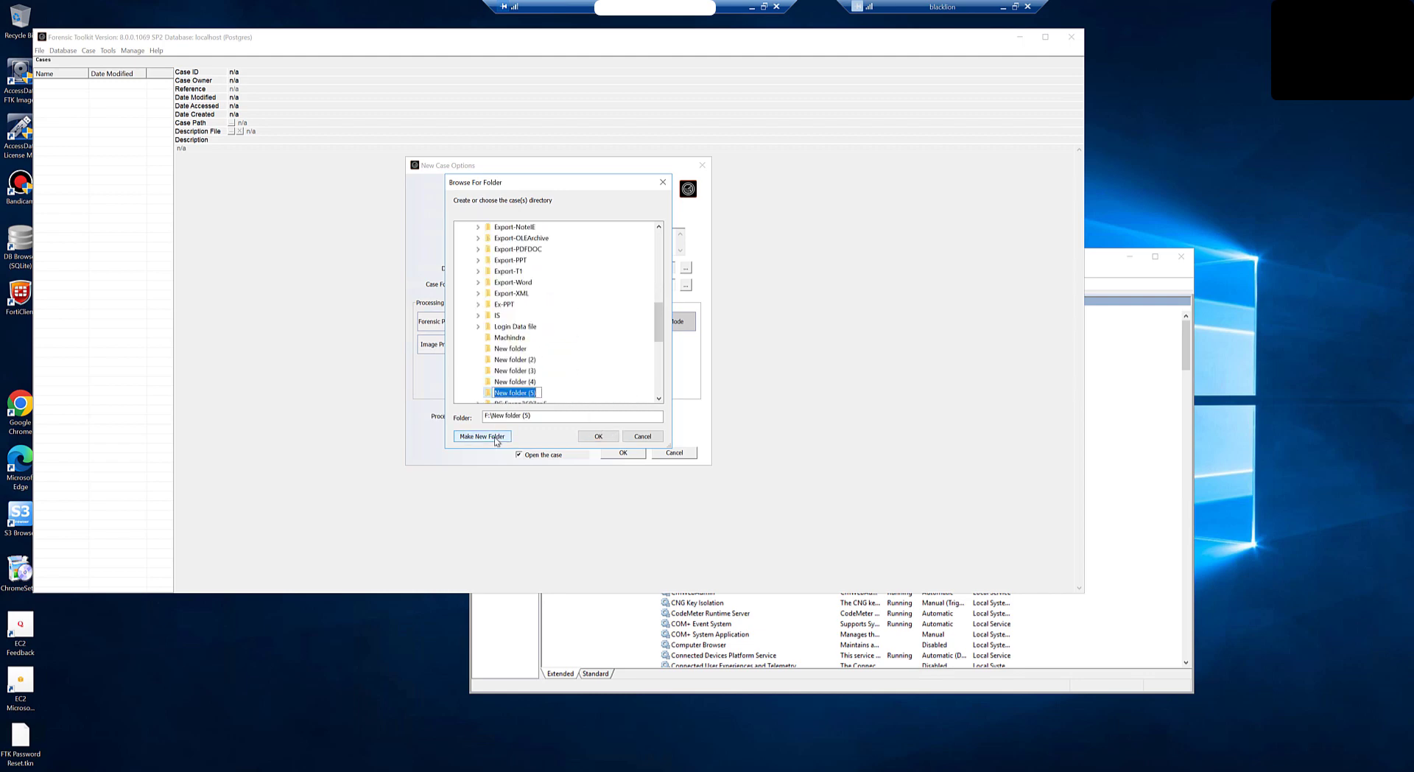
type("case")
key("Return")
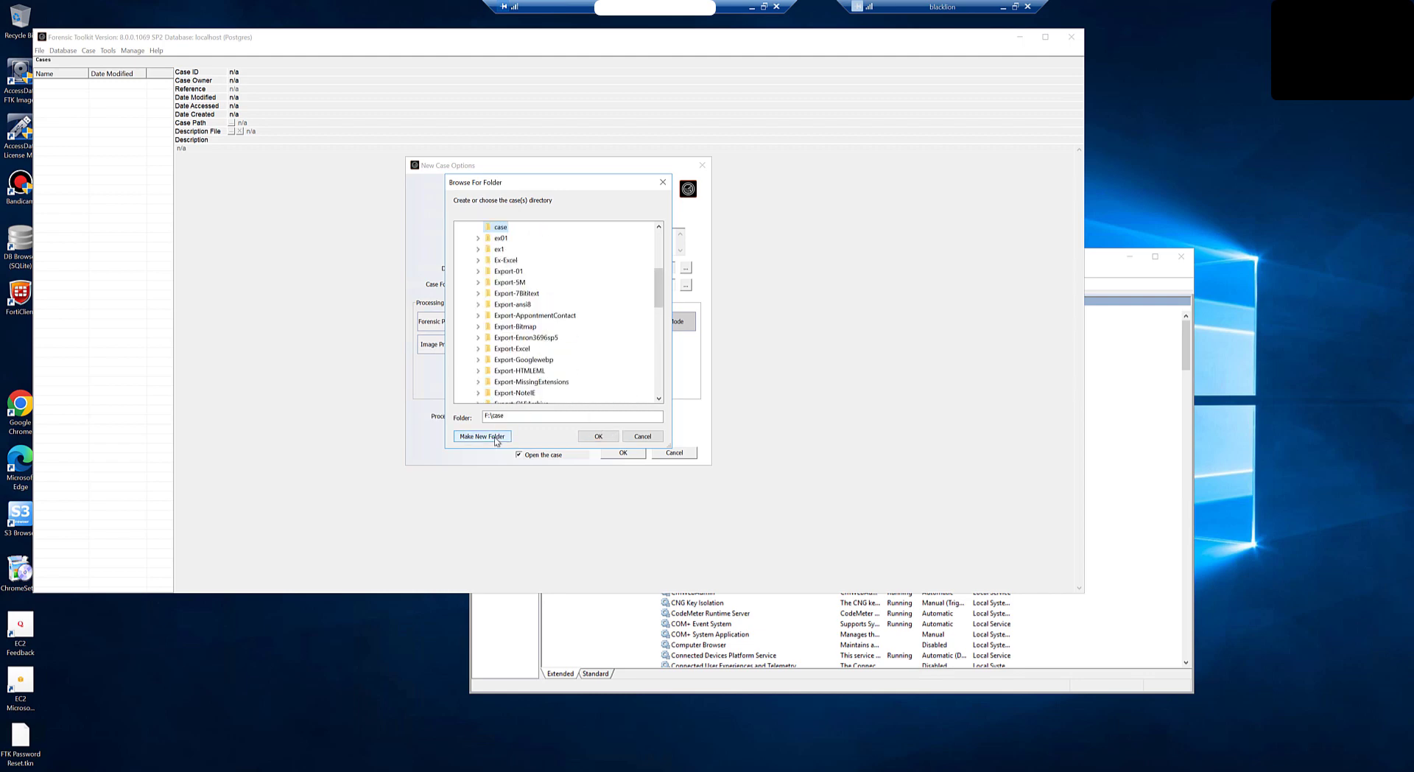
key("Return")
left_click(623, 453)
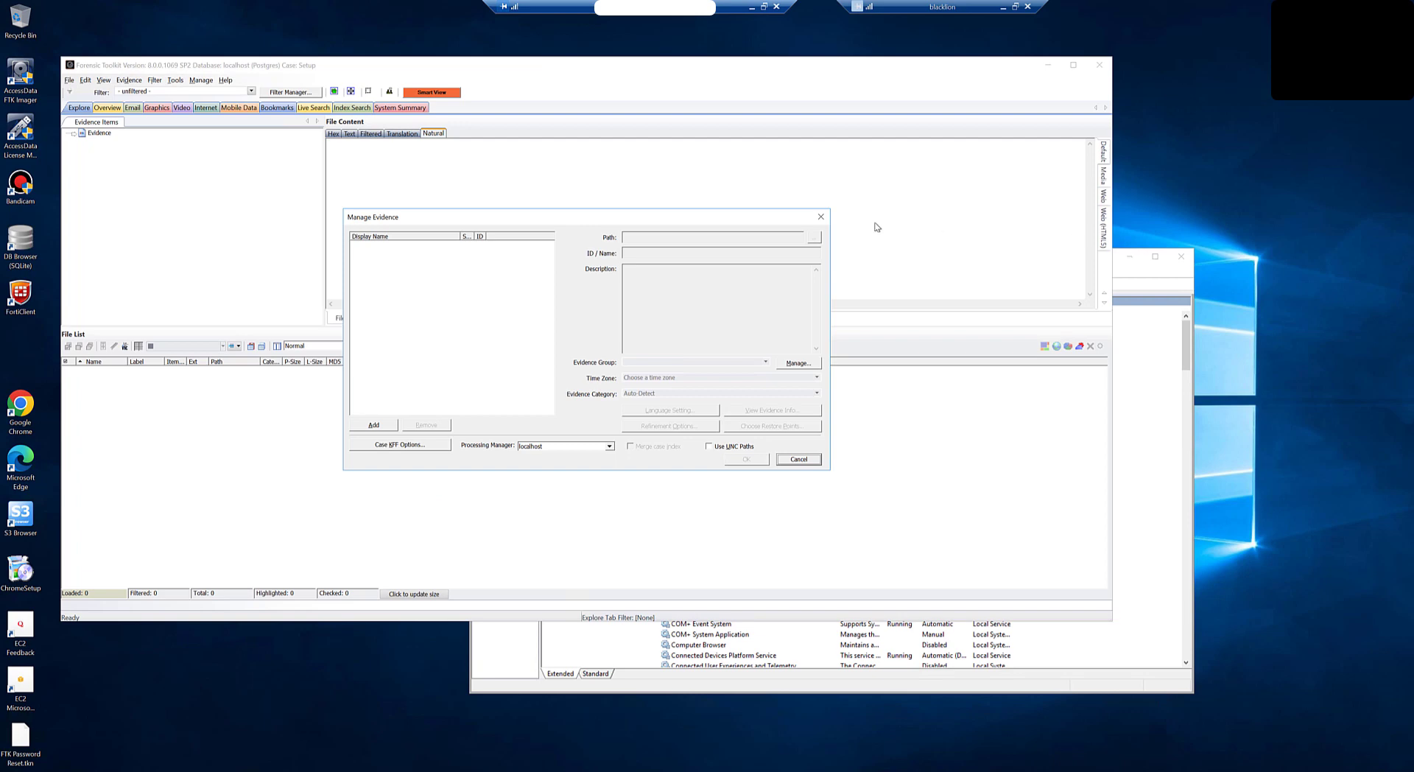
left_click(792, 461)
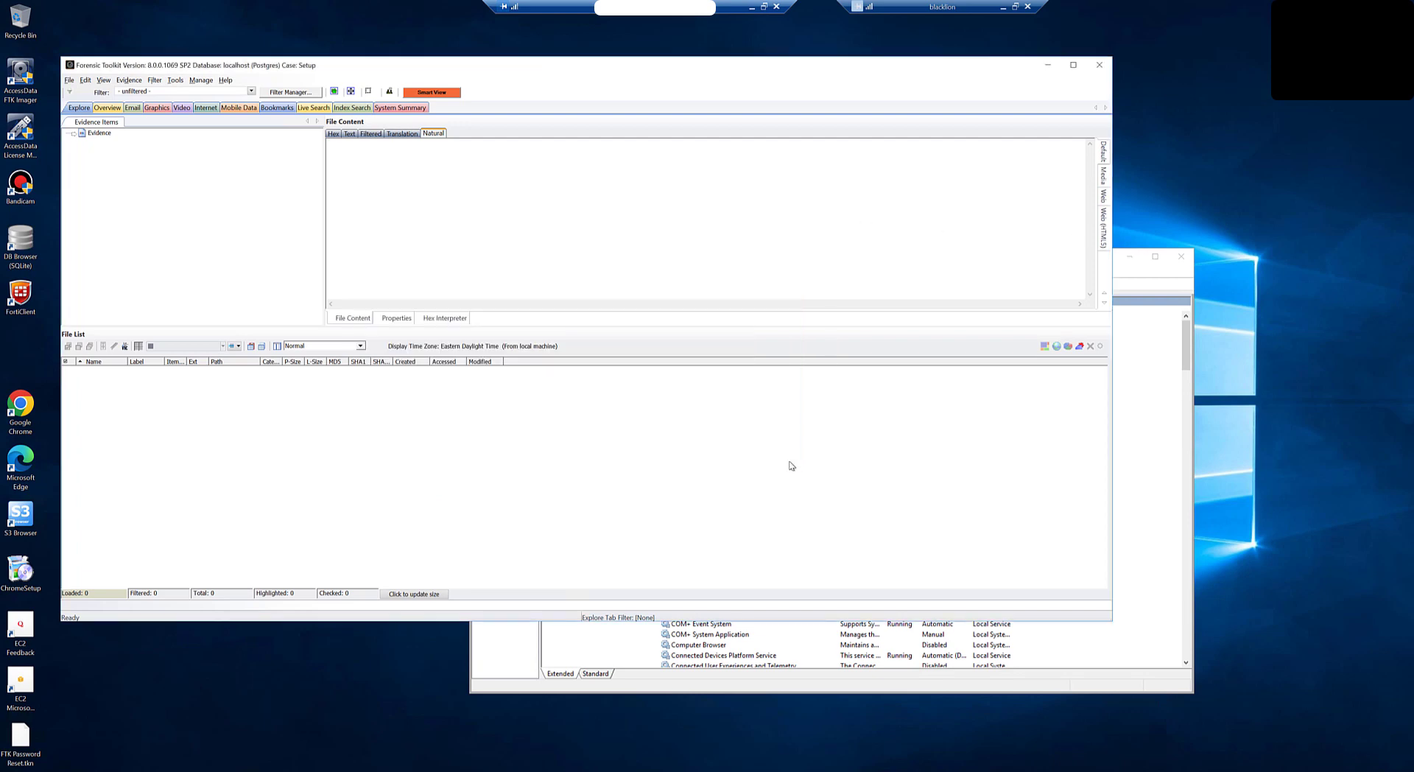
Step: Open the Setup case's Smart View in Google Chrome
left_click(433, 92)
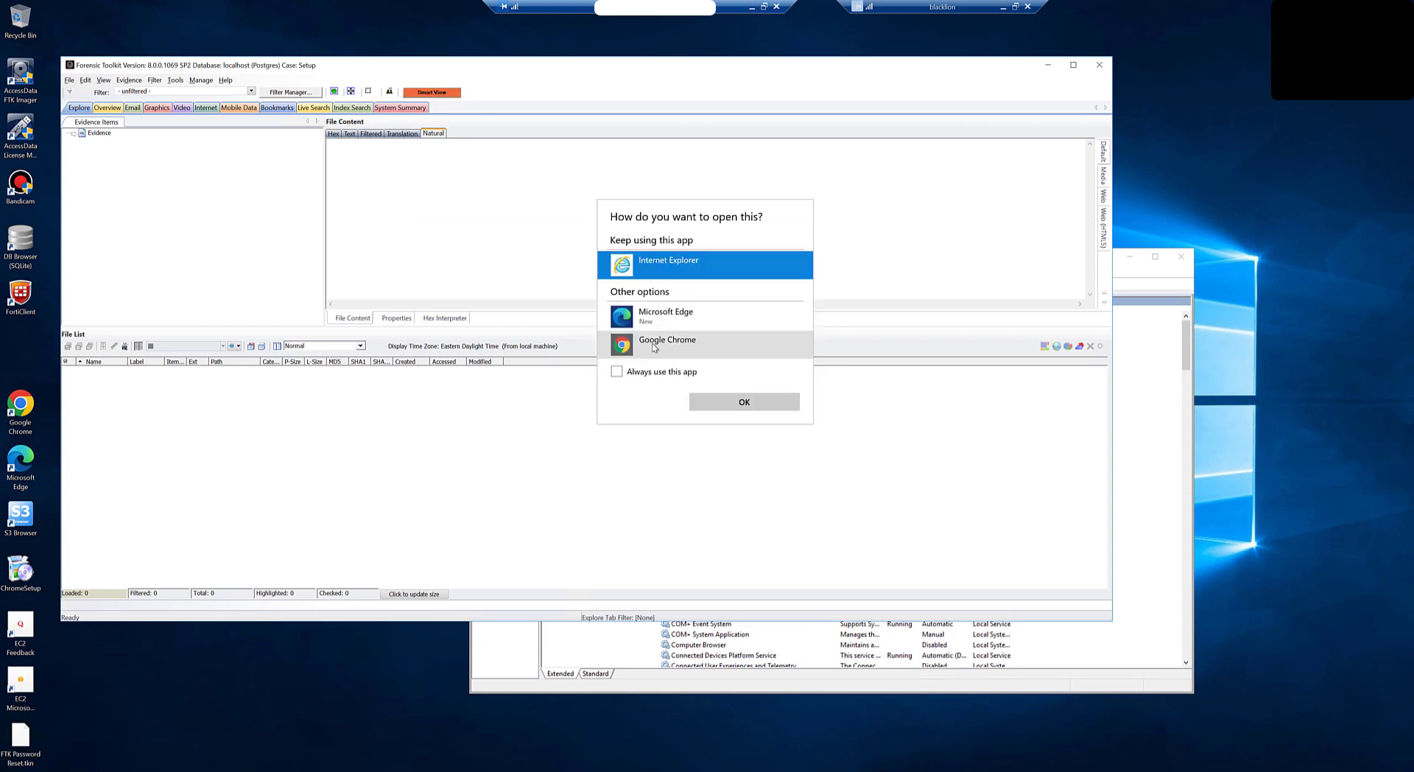
left_click(672, 351)
left_click(744, 402)
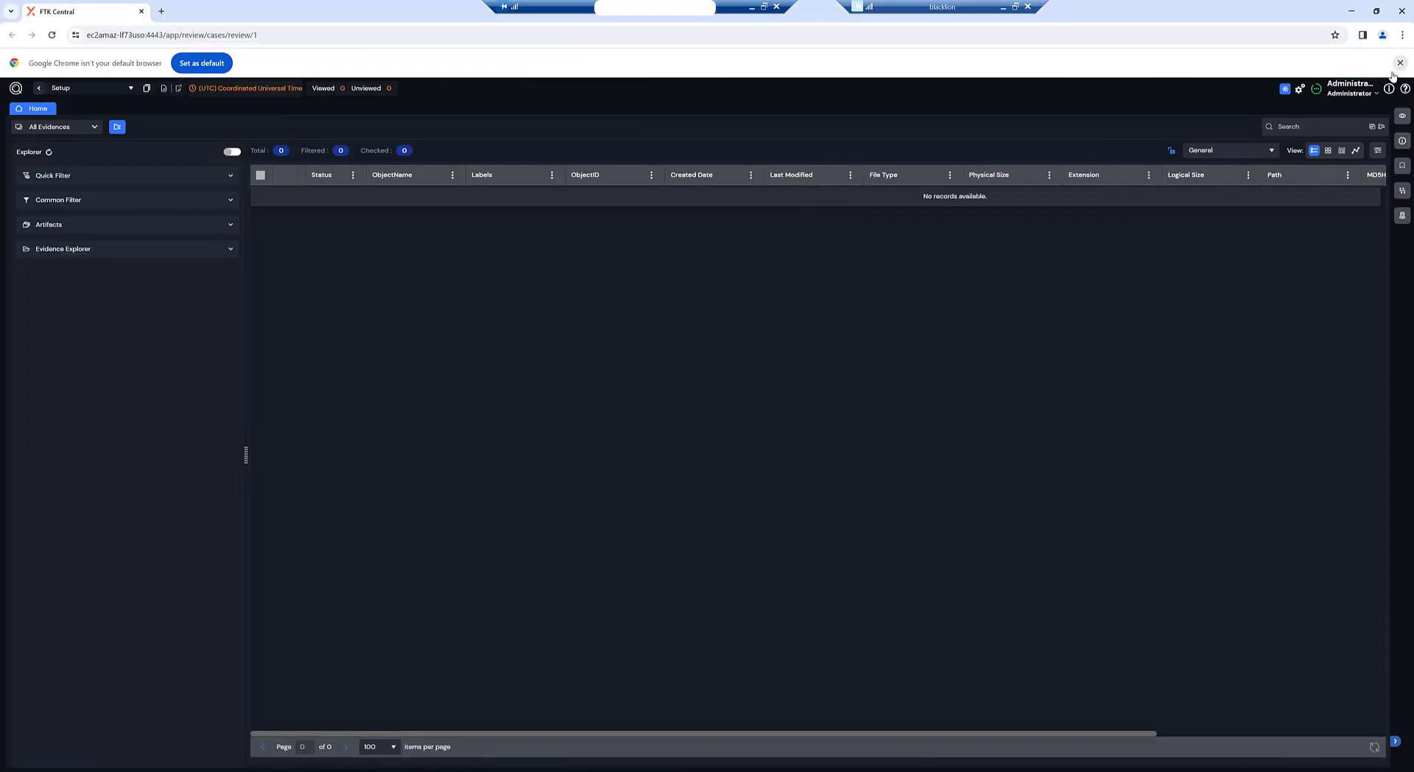
Step: Go from the FTK Central home page to System Management > Case Defaults
left_click(1400, 63)
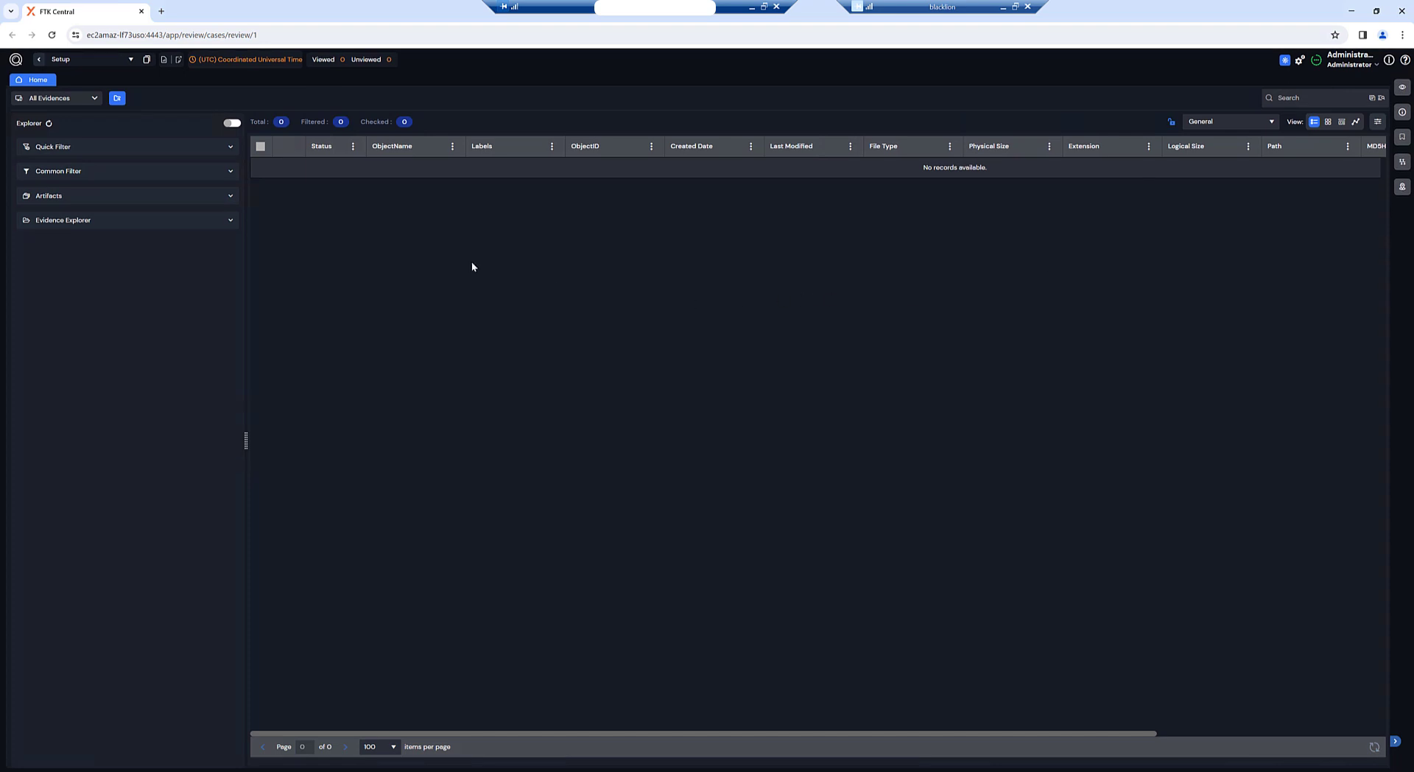
left_click(15, 61)
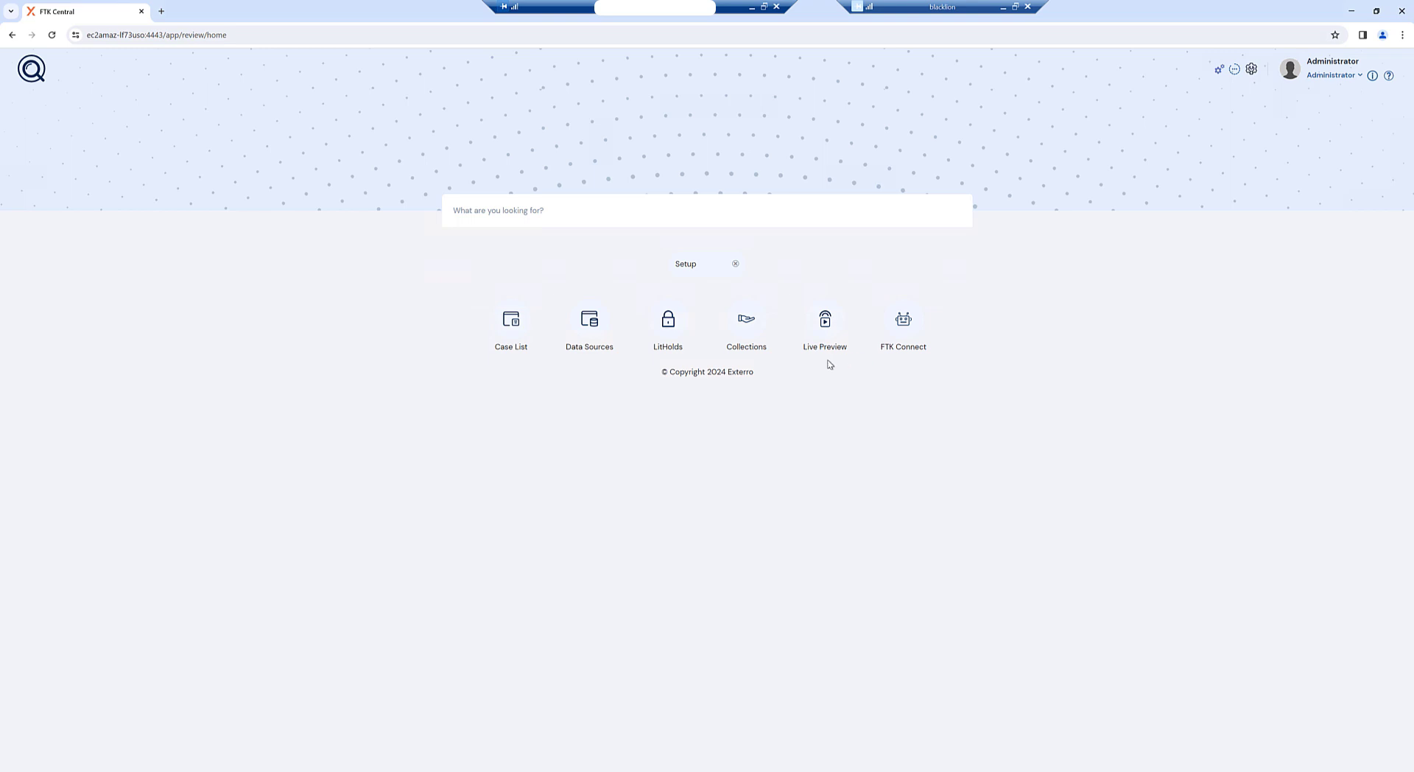
left_click(1250, 71)
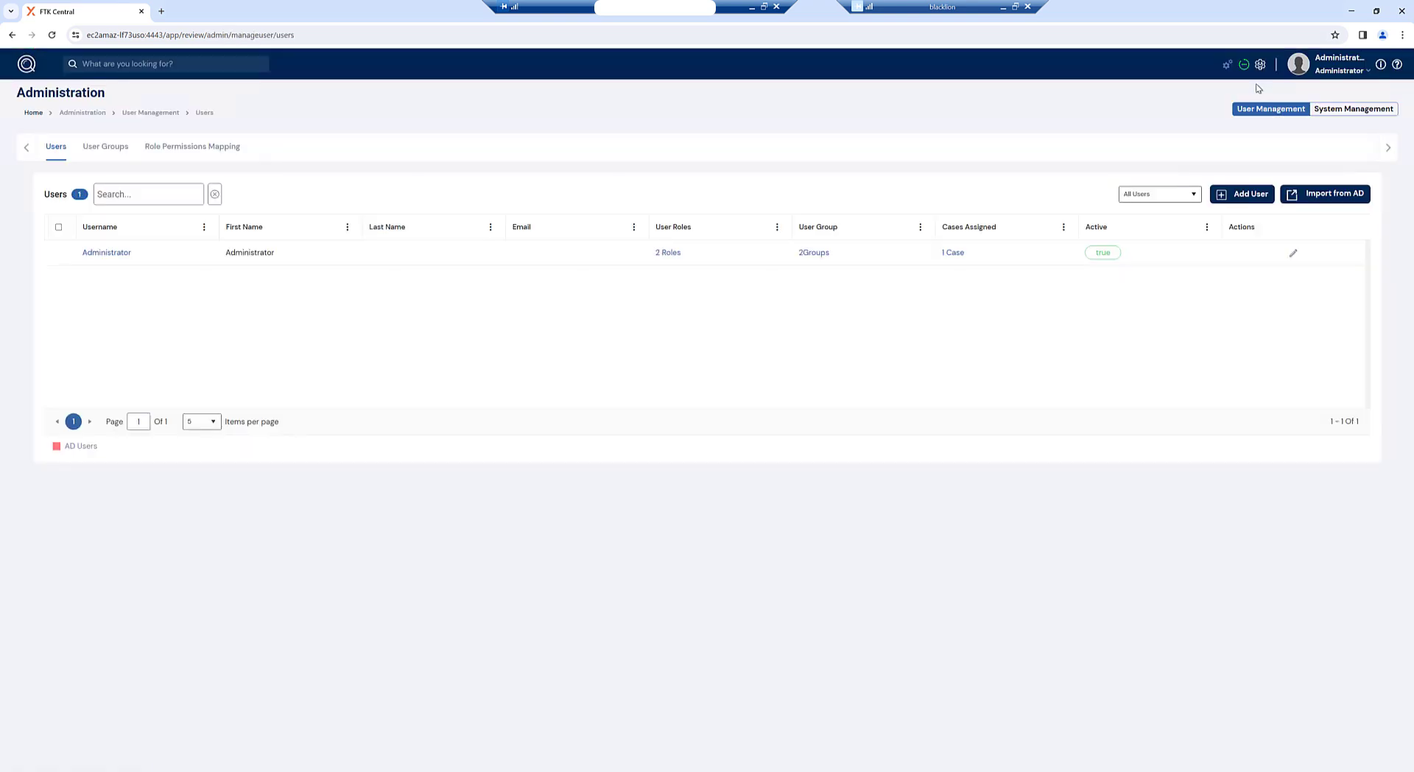
left_click(1340, 110)
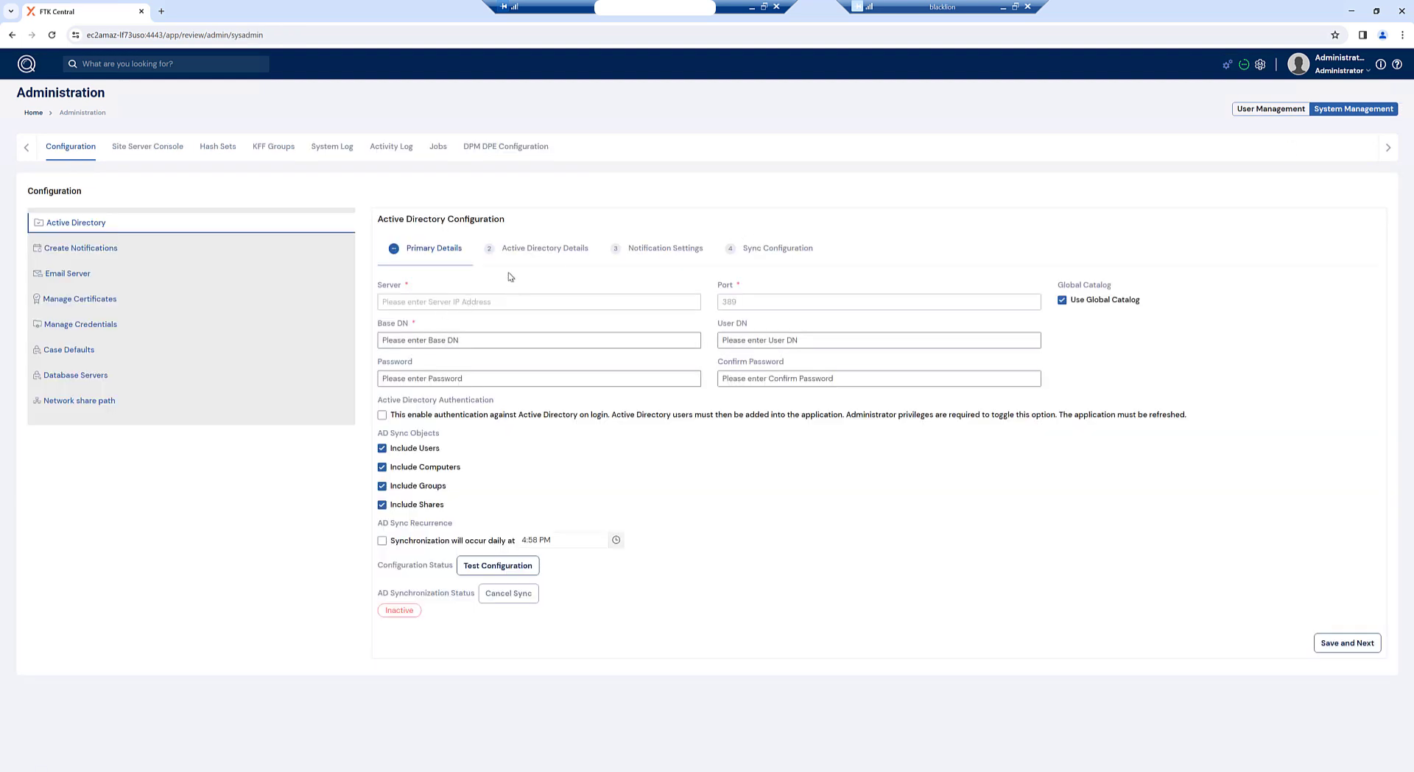
left_click(66, 351)
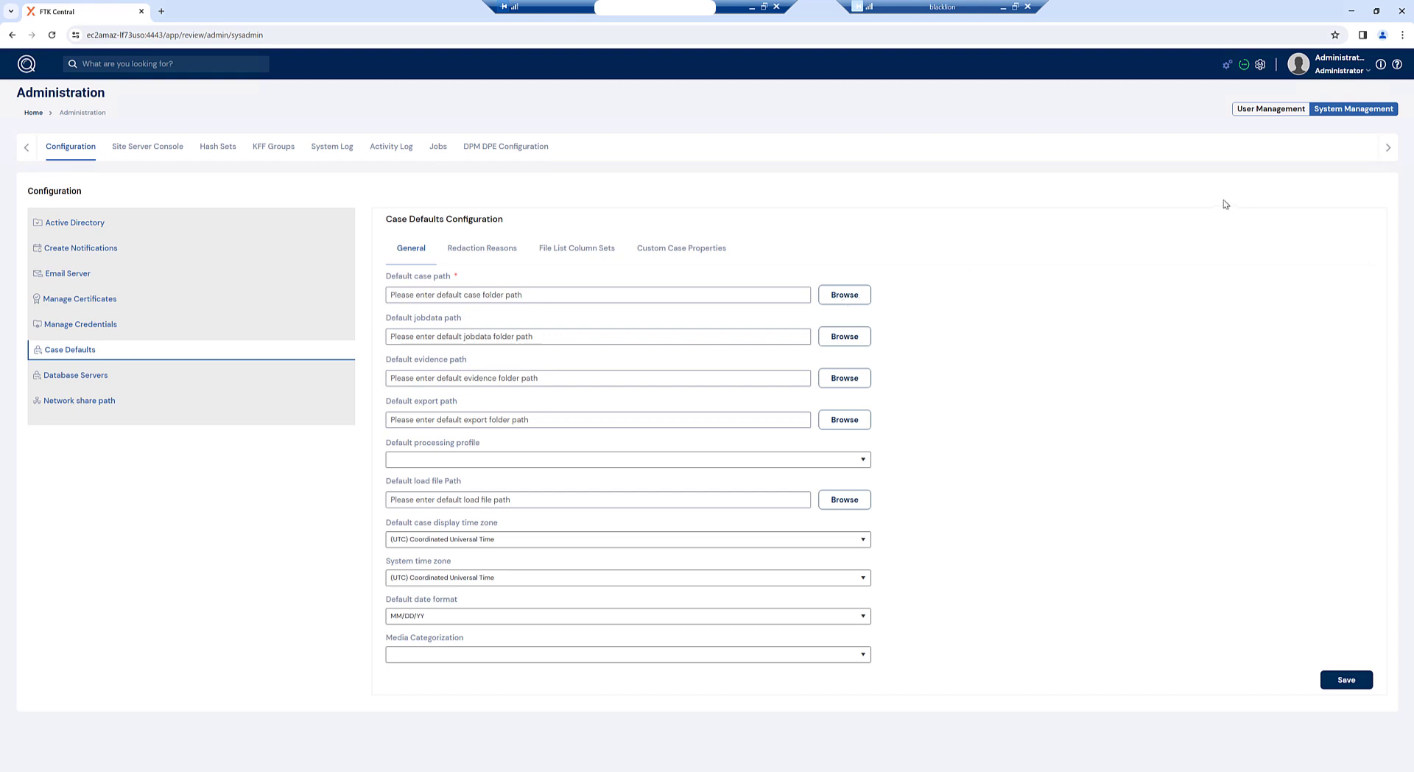
Step: Open the extra1TB (F:) drive in File Explorer and check the case folder's sharing settings
left_click(182, 769)
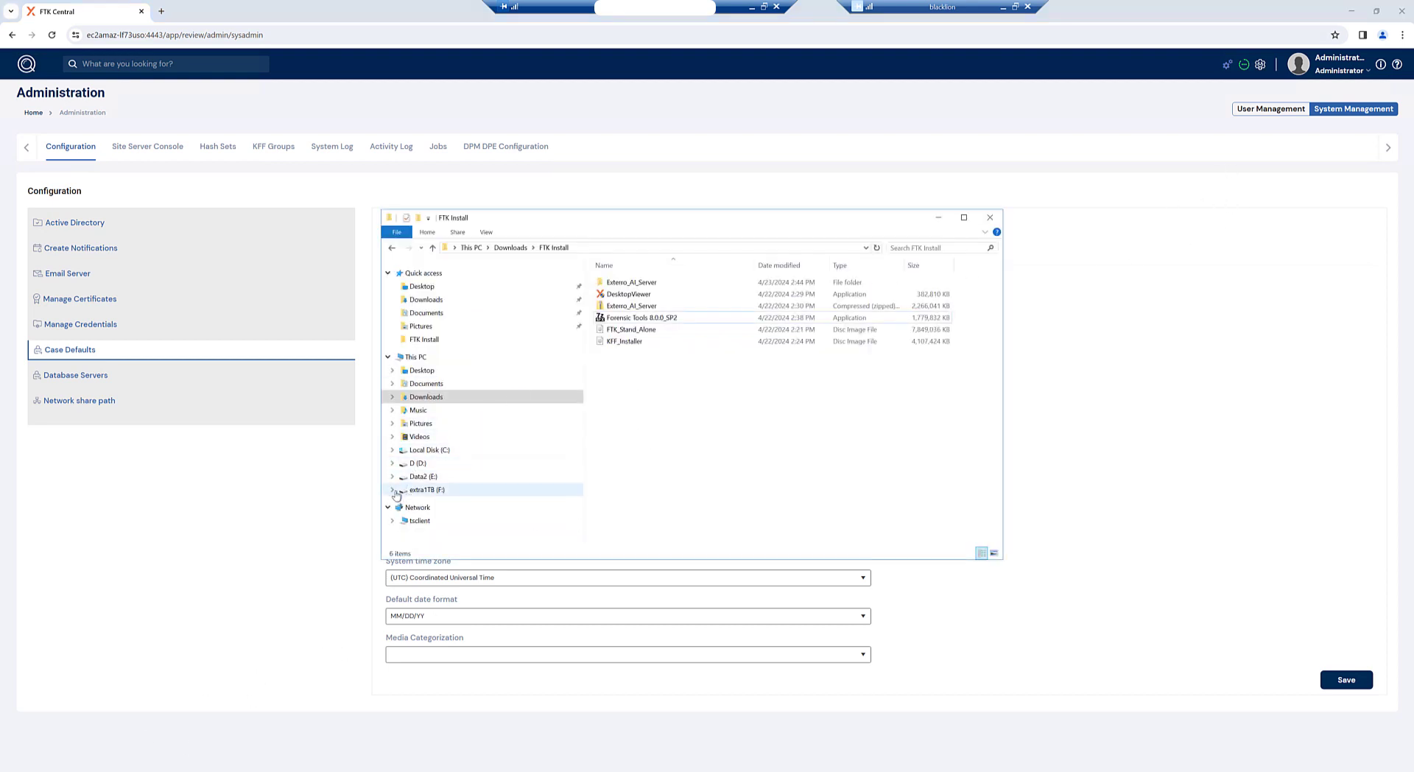
left_click(410, 492)
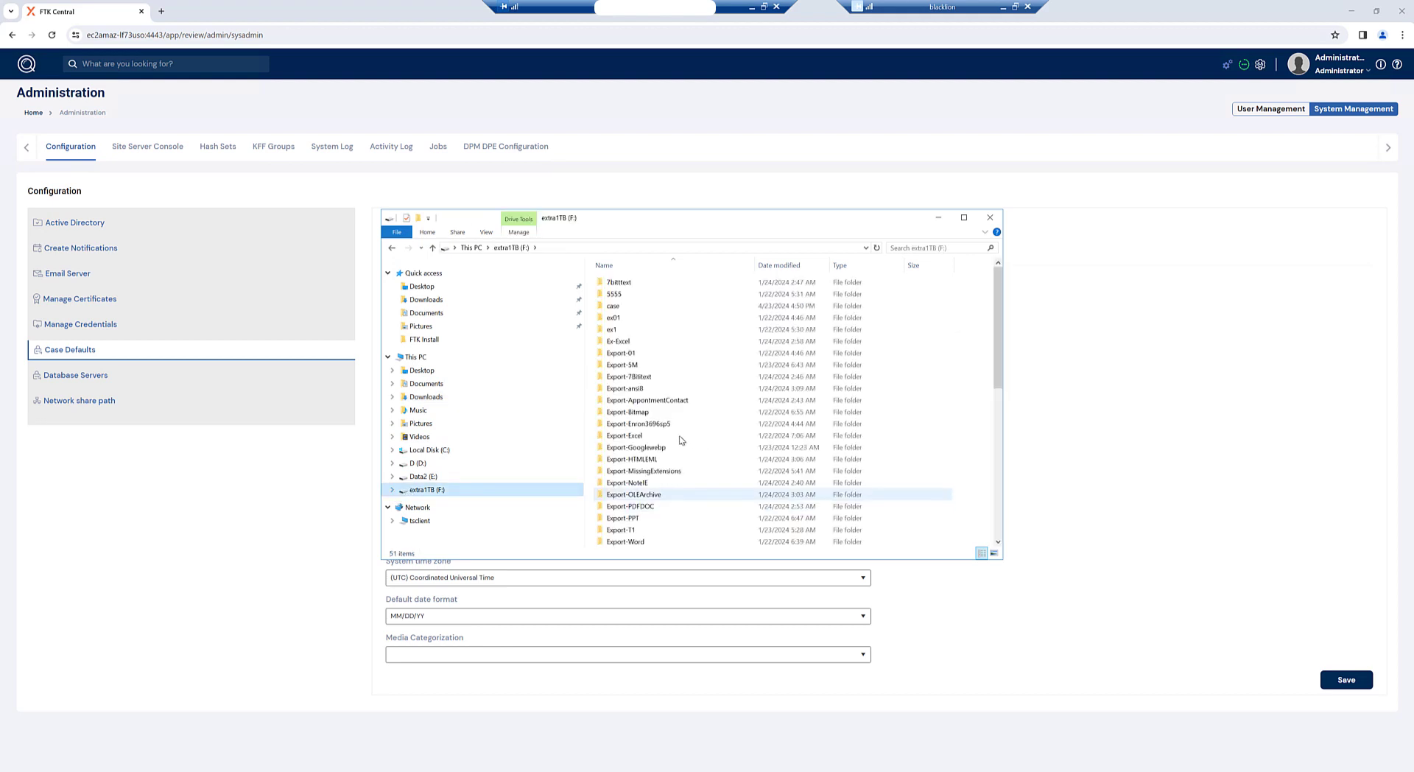
left_click(630, 306)
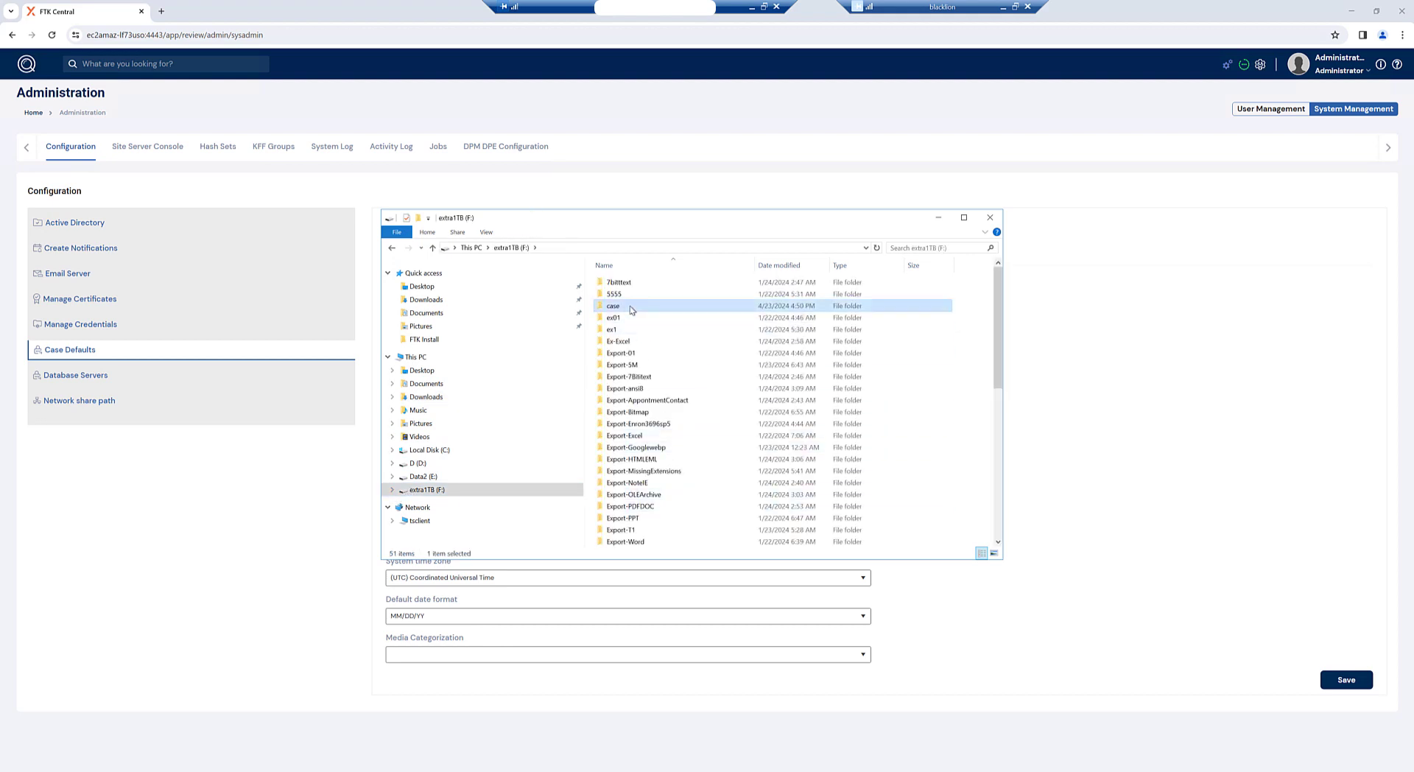
right_click(630, 308)
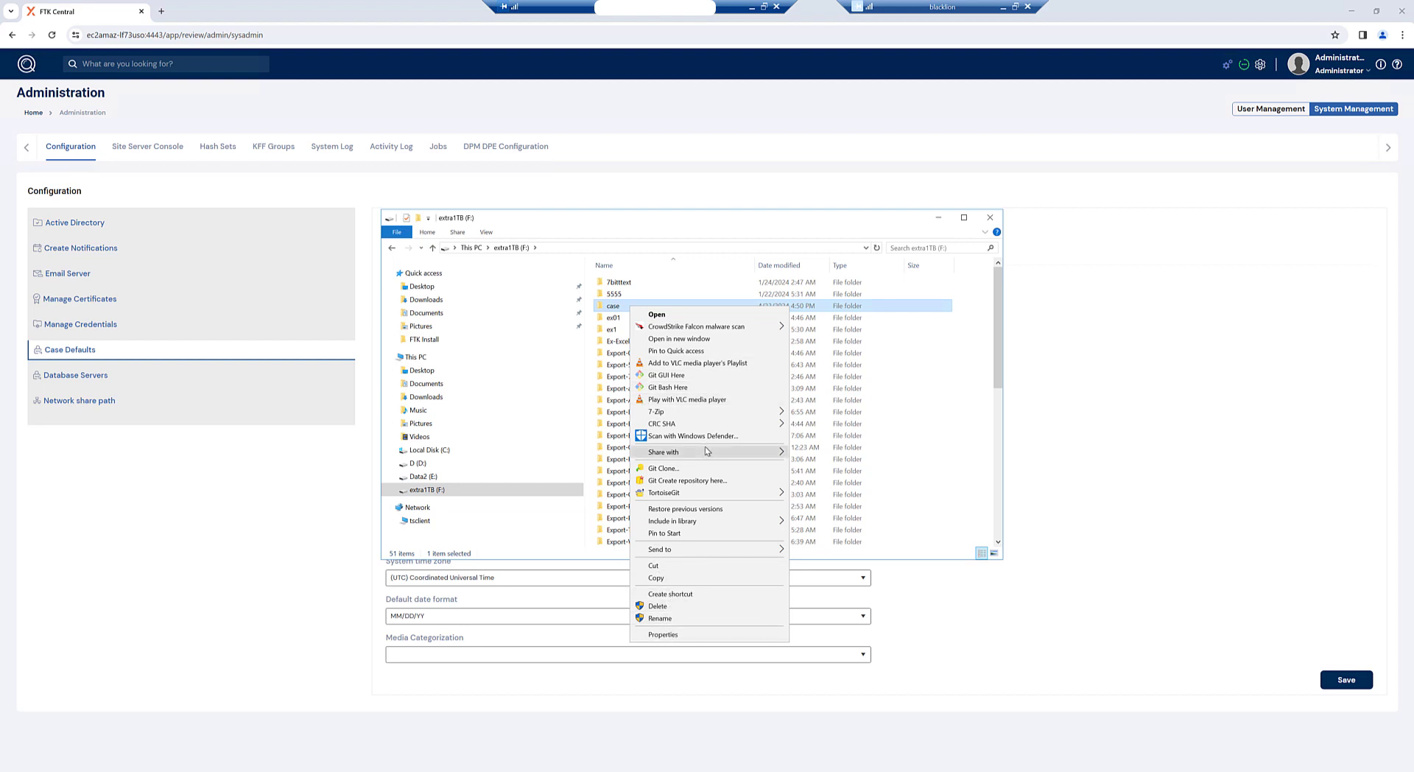
mouse_move(709, 452)
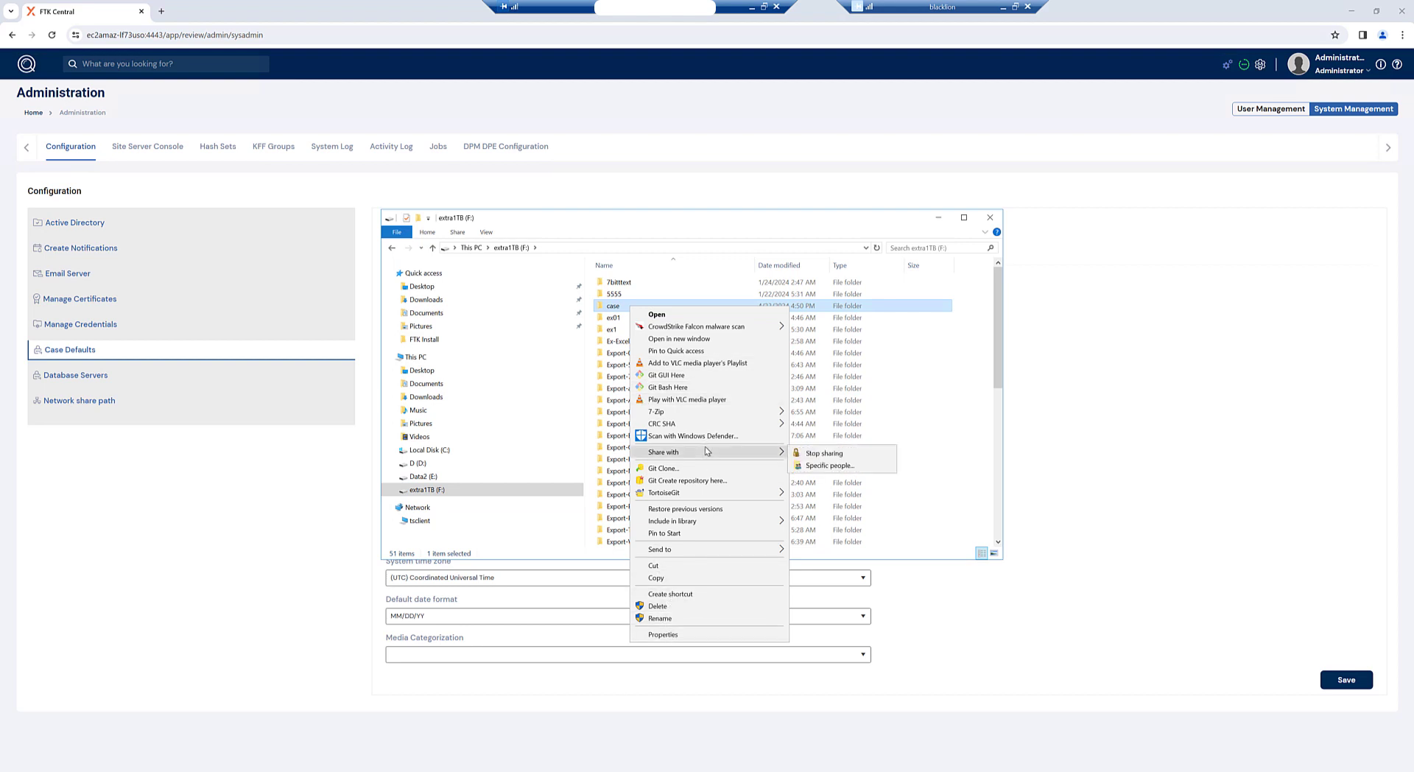
left_click(825, 465)
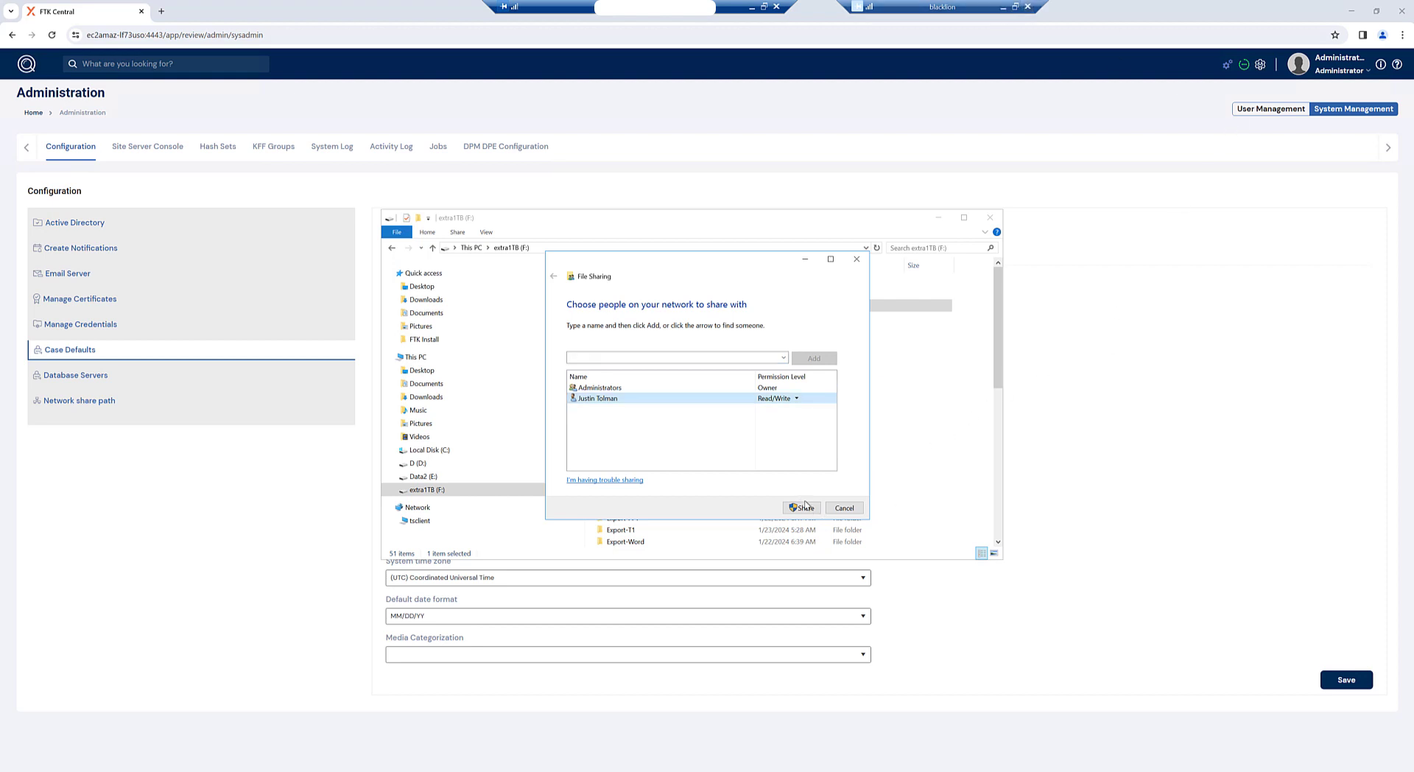
left_click(857, 258)
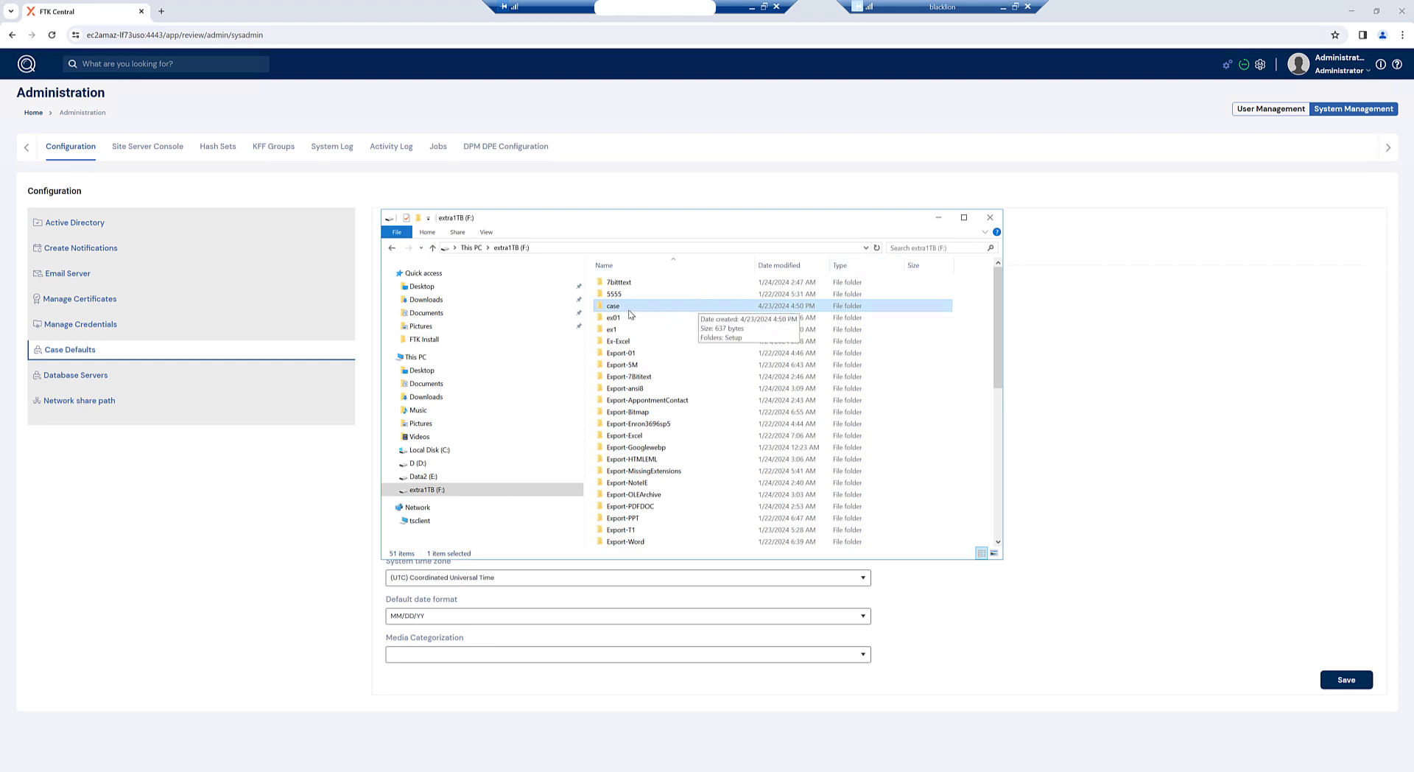
Step: Share the F:\case folder with the user at Read/Write permission
right_click(622, 310)
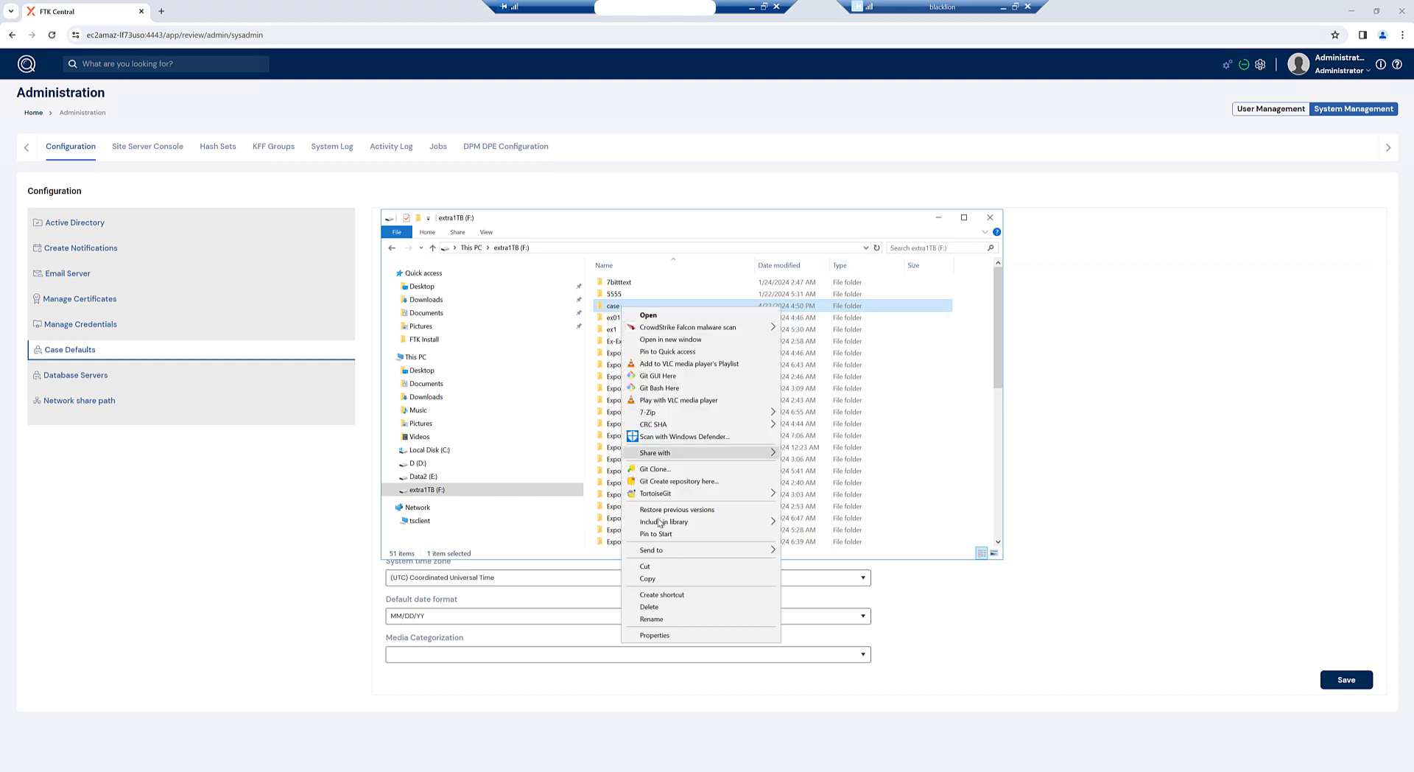
mouse_move(692, 457)
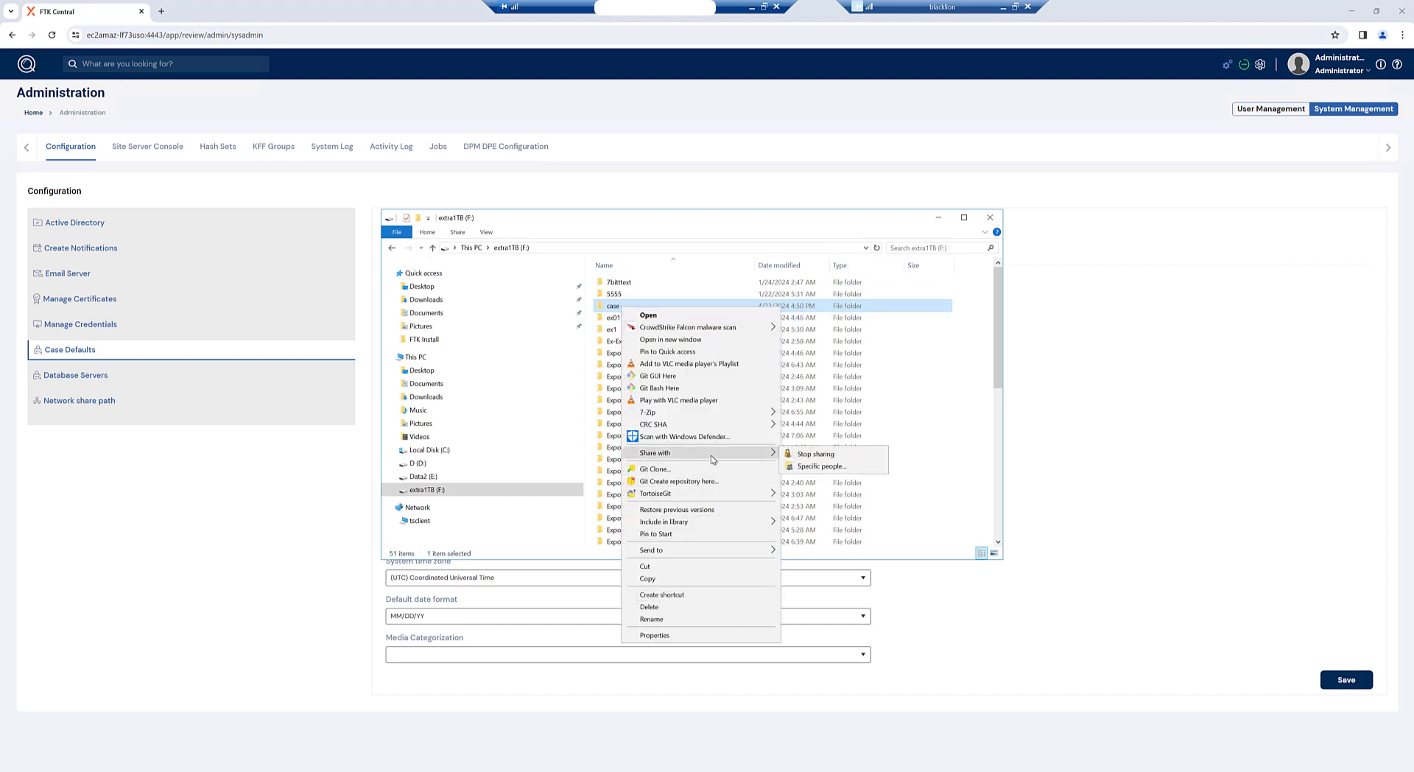
left_click(822, 466)
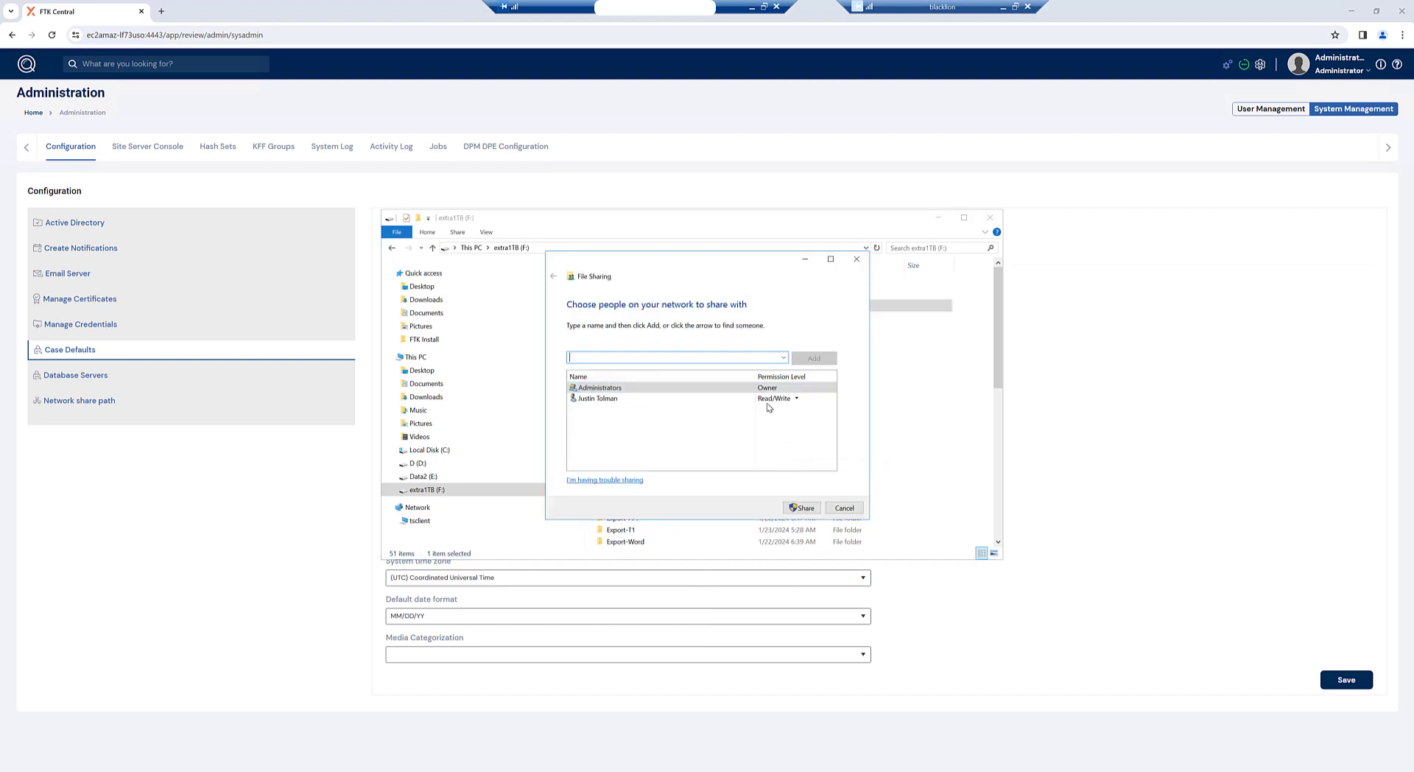
left_click(777, 398)
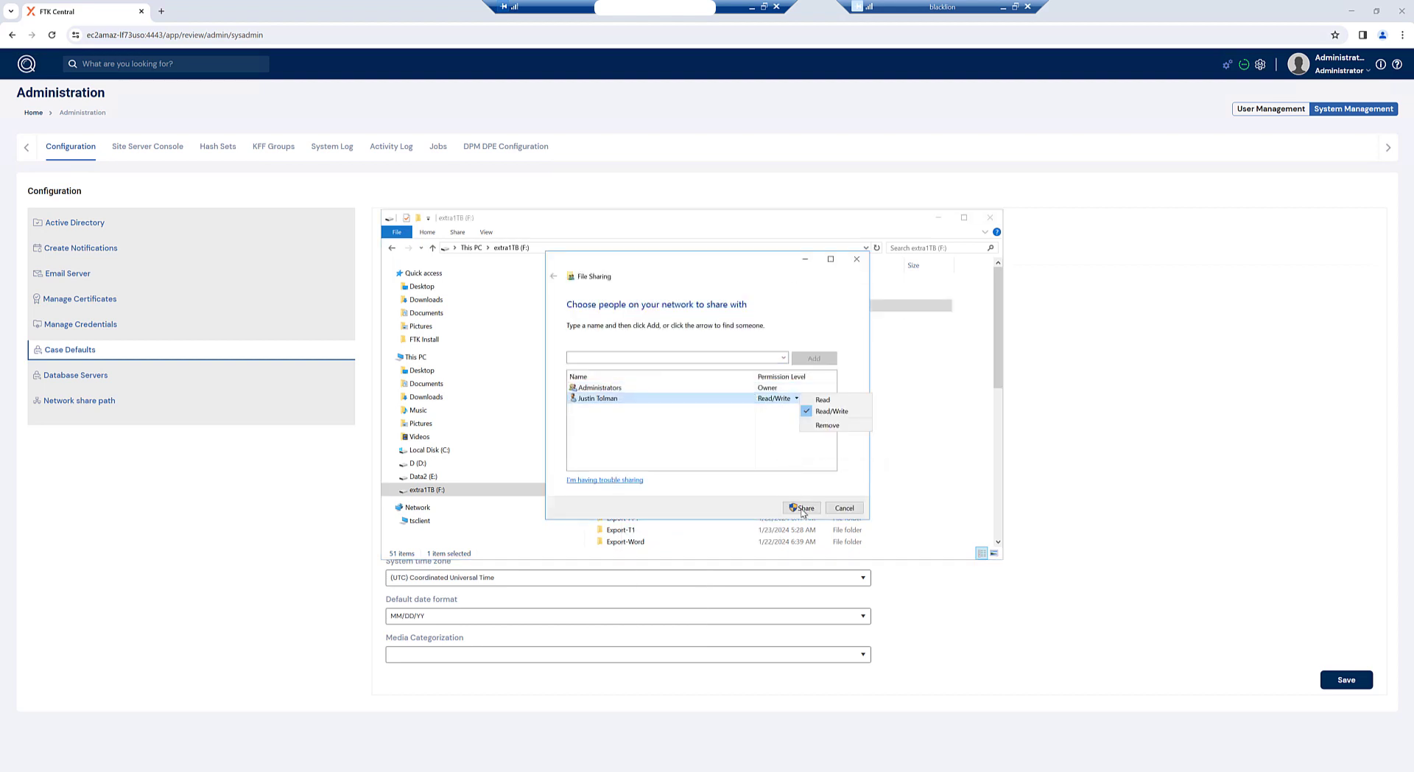
left_click(803, 508)
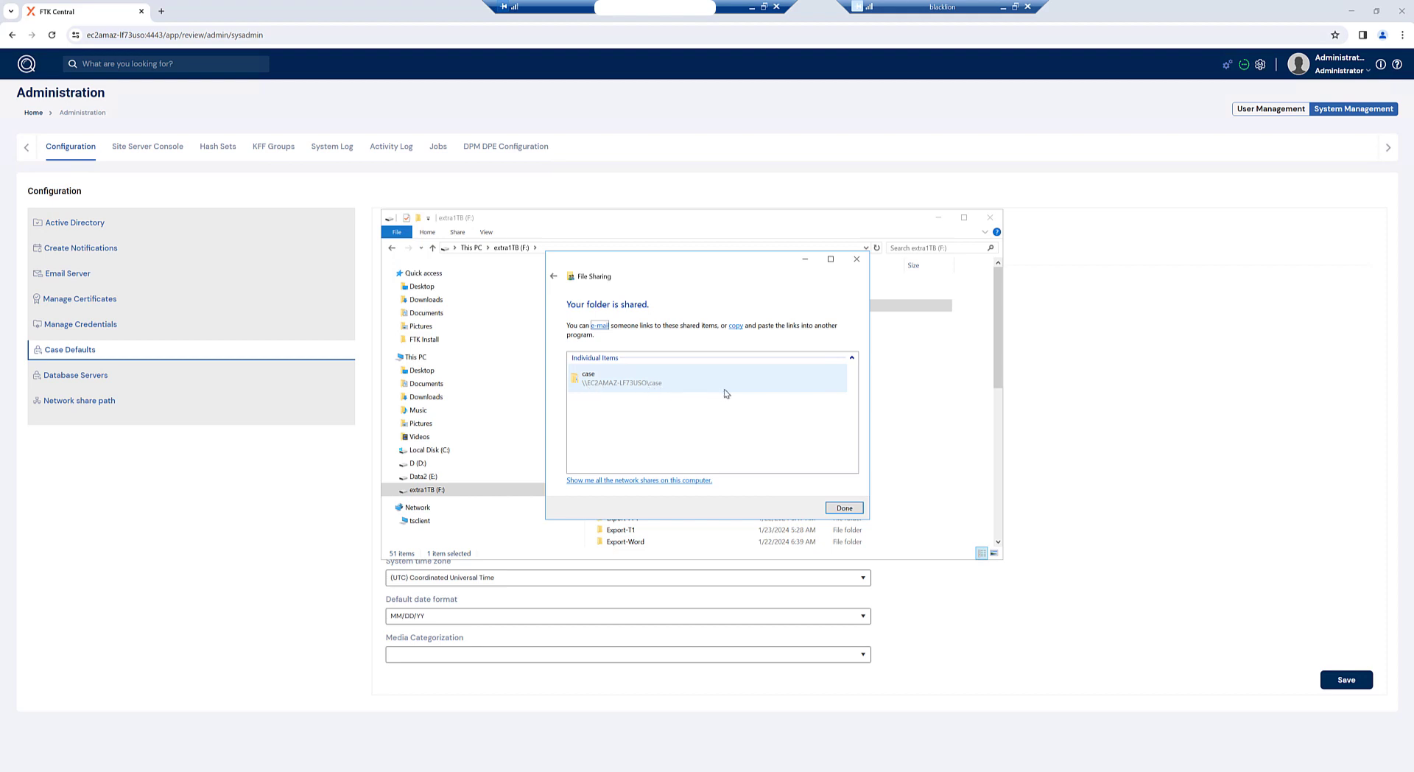
left_click(843, 508)
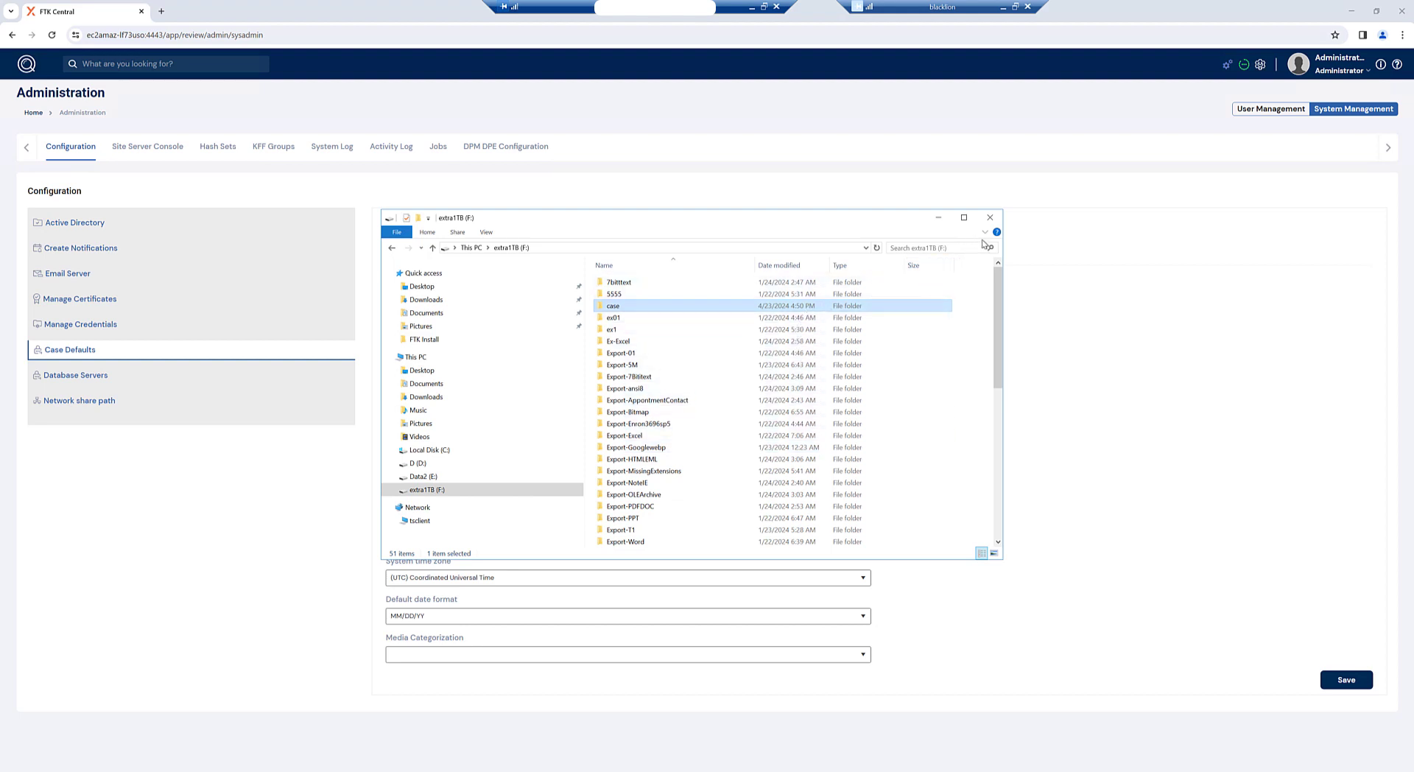
Step: Set the default case path to \\EC2AMAZ-LF73USO\F$\case using Browse
left_click(940, 218)
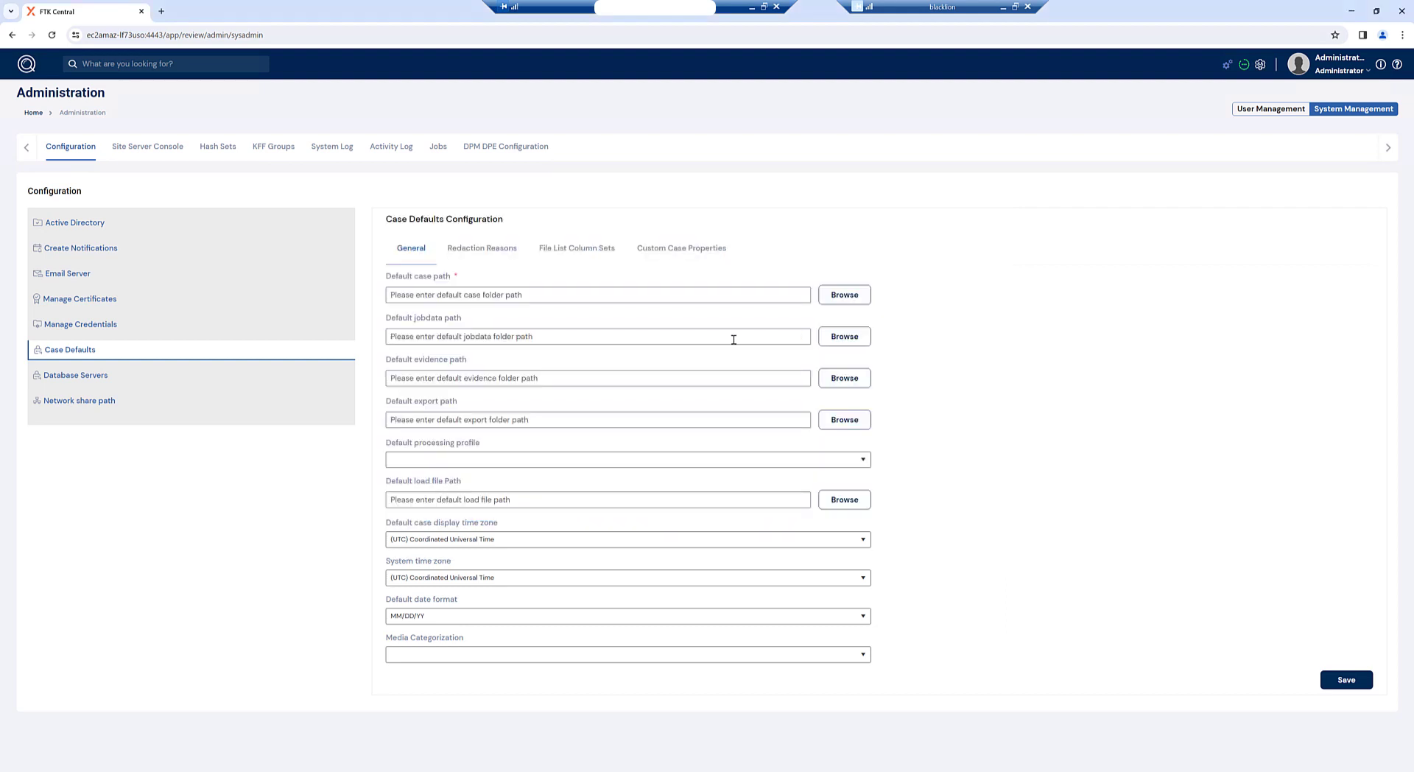
left_click(833, 297)
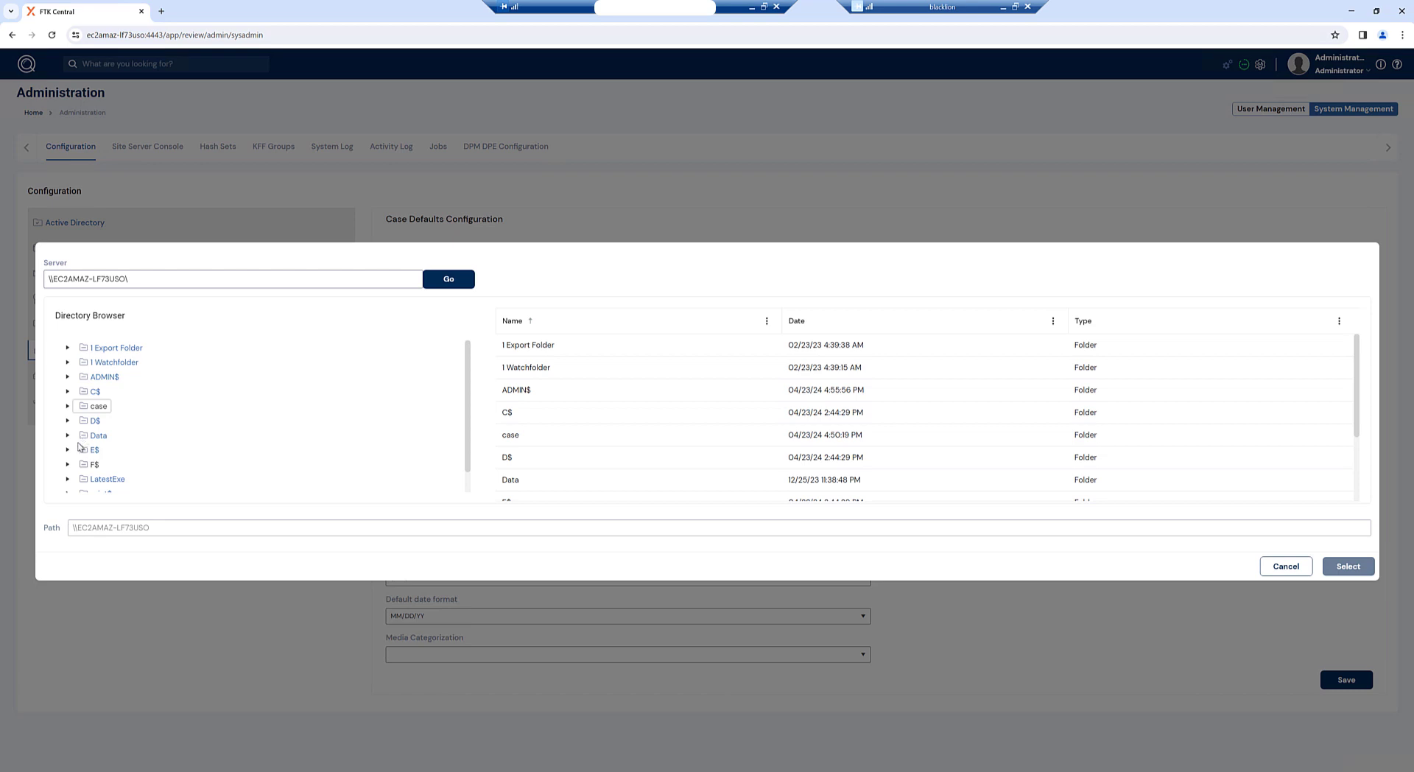
left_click(68, 464)
scroll(120, 453, "down", 3)
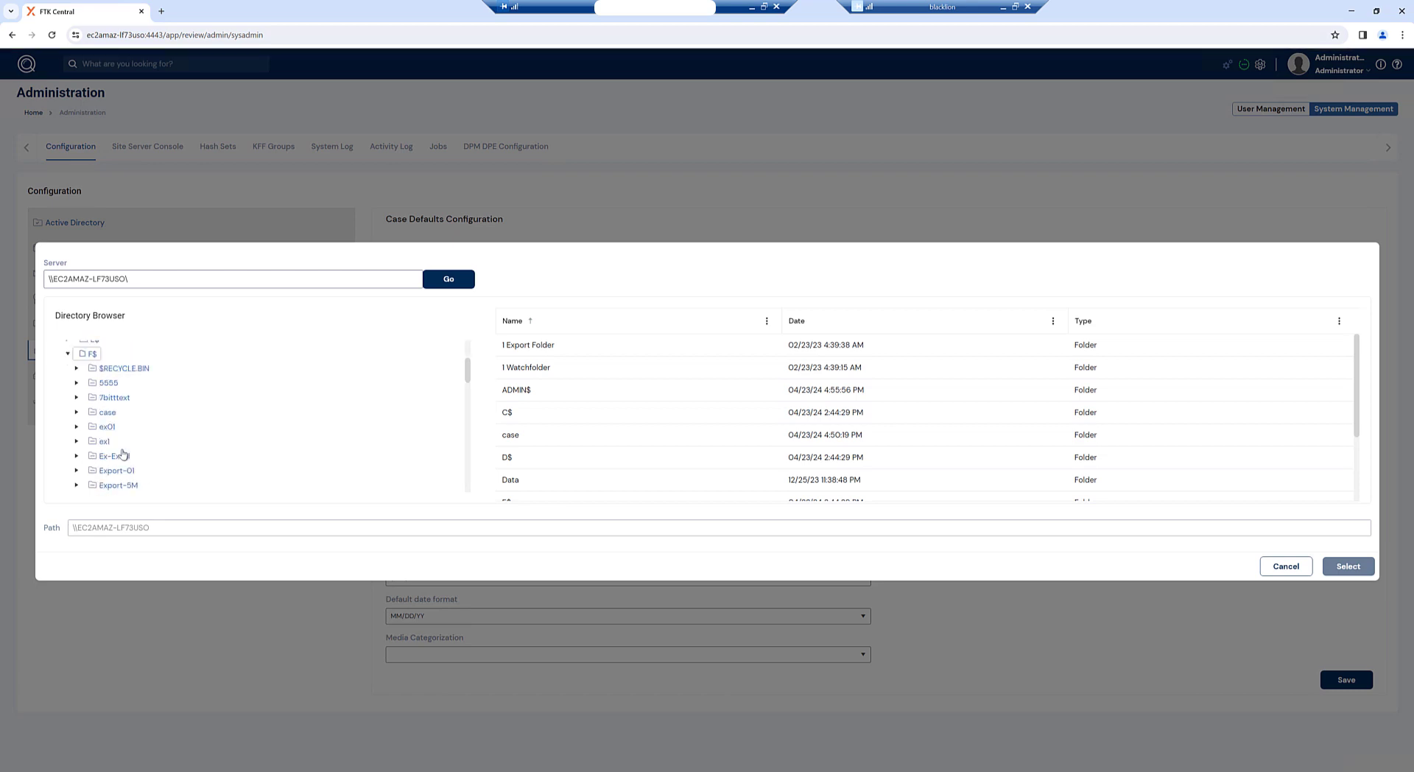
scroll(116, 436, "down", 3)
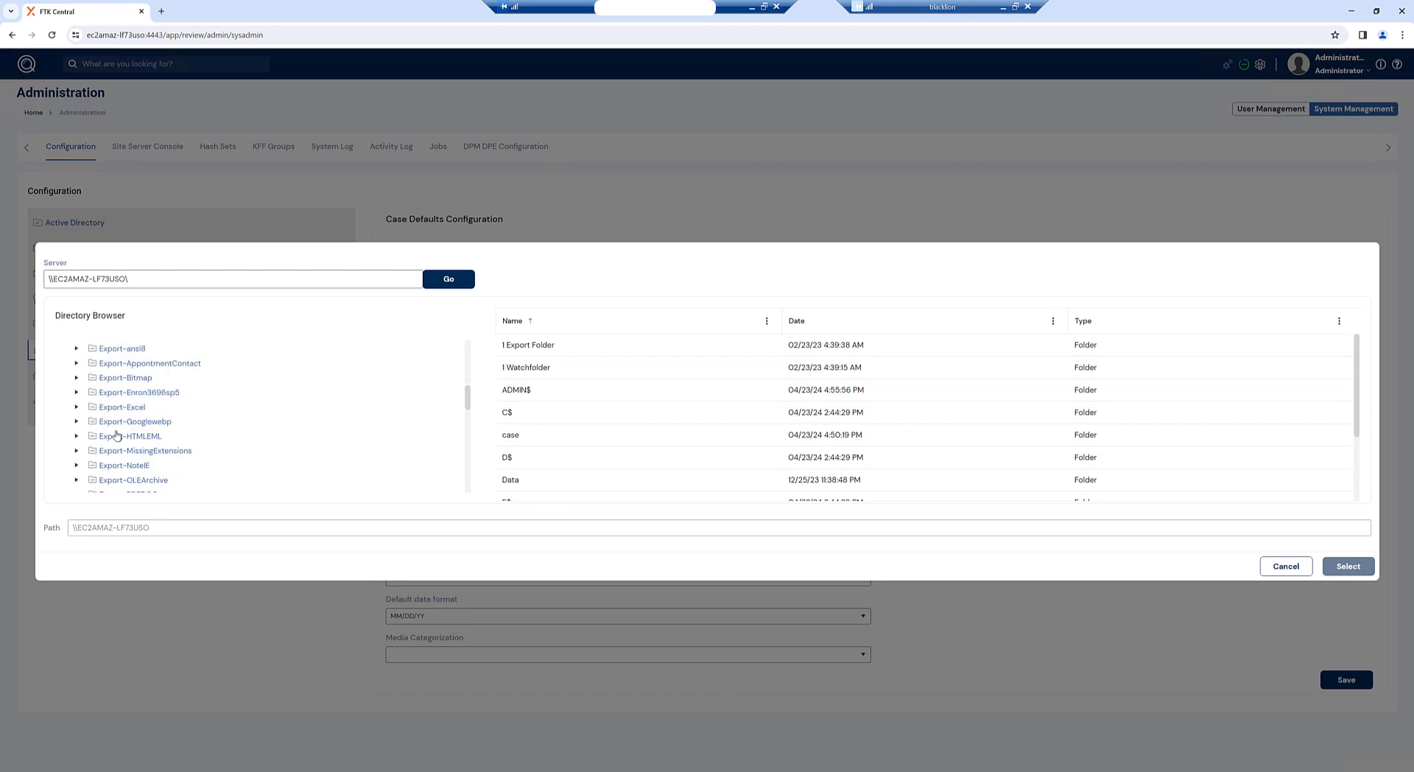
scroll(110, 438, "up", 12)
scroll(103, 442, "down", 3)
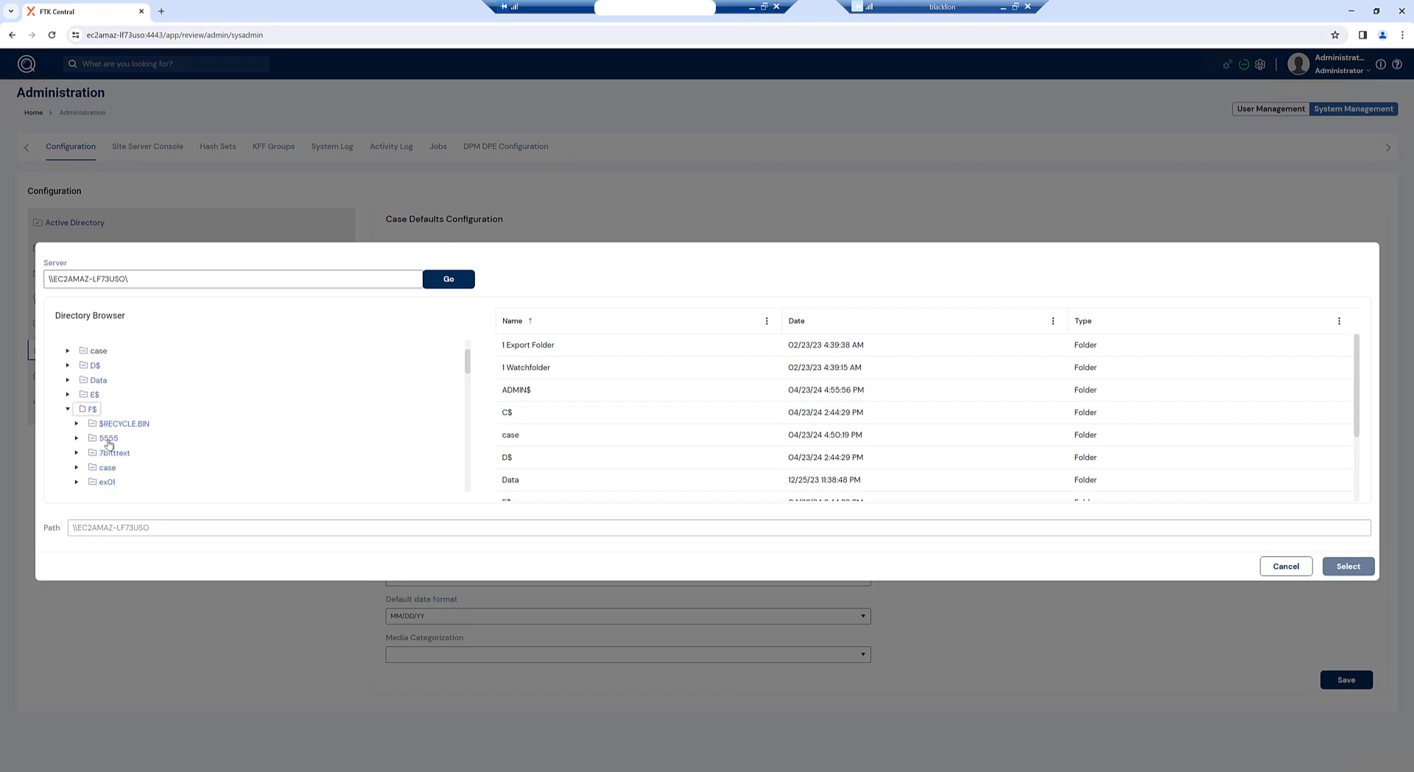
left_click(104, 468)
scroll(106, 473, "down", 3)
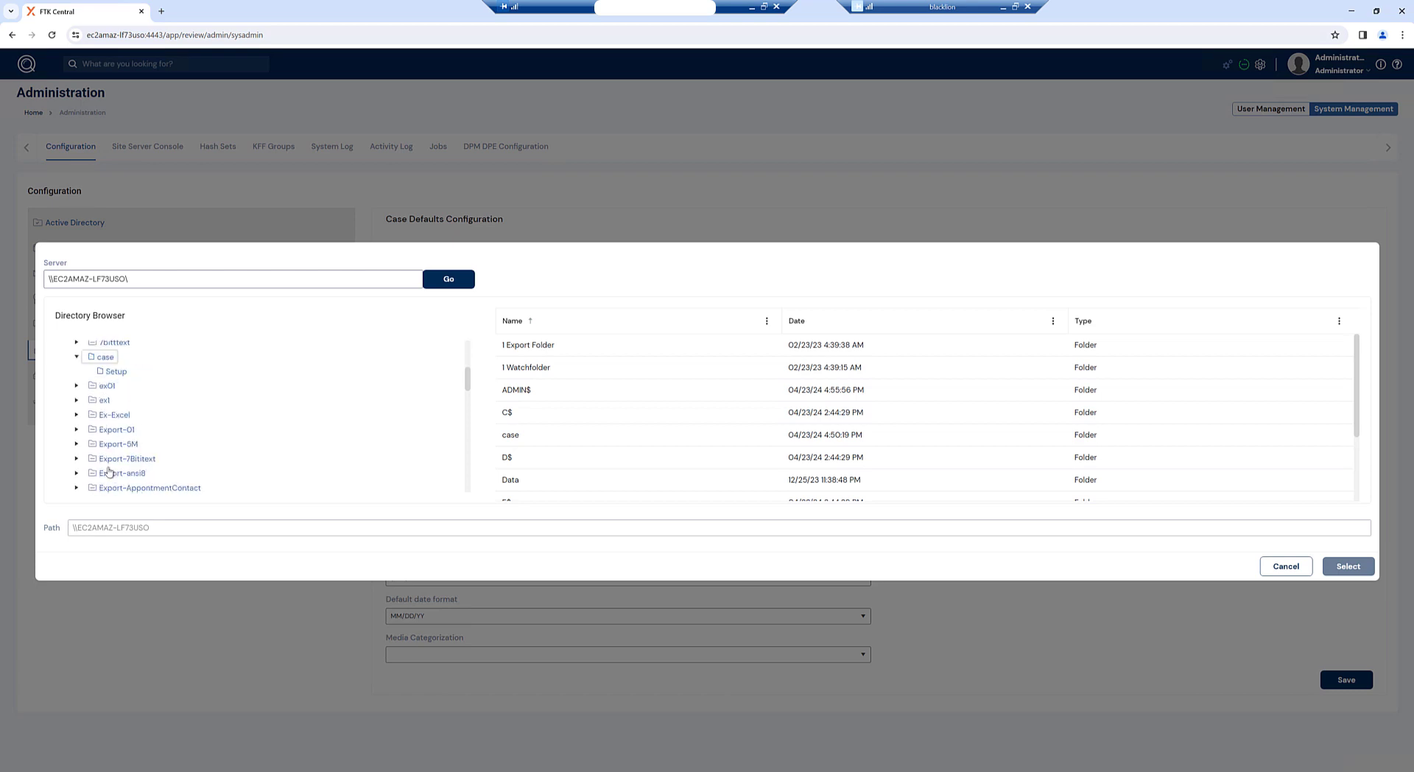
left_click(103, 358)
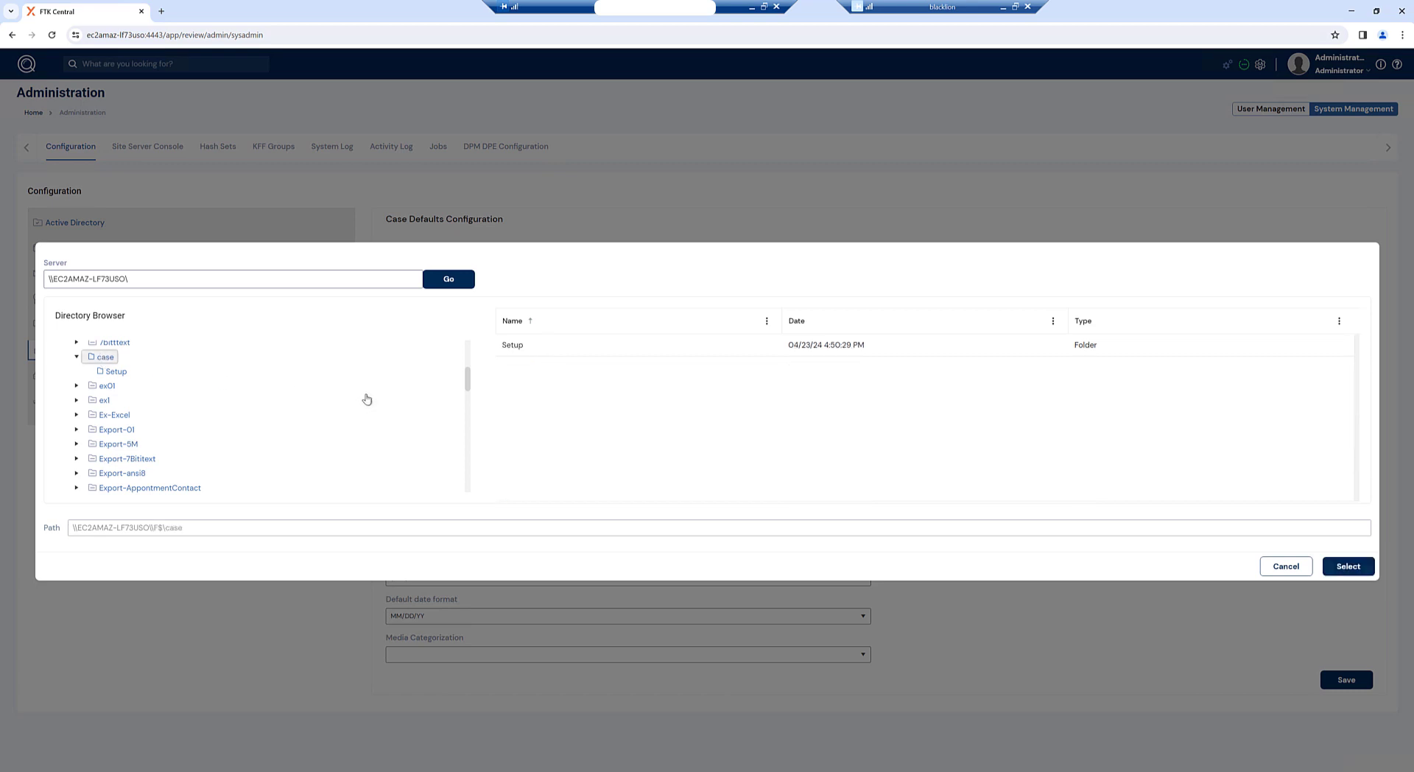
left_click(1349, 567)
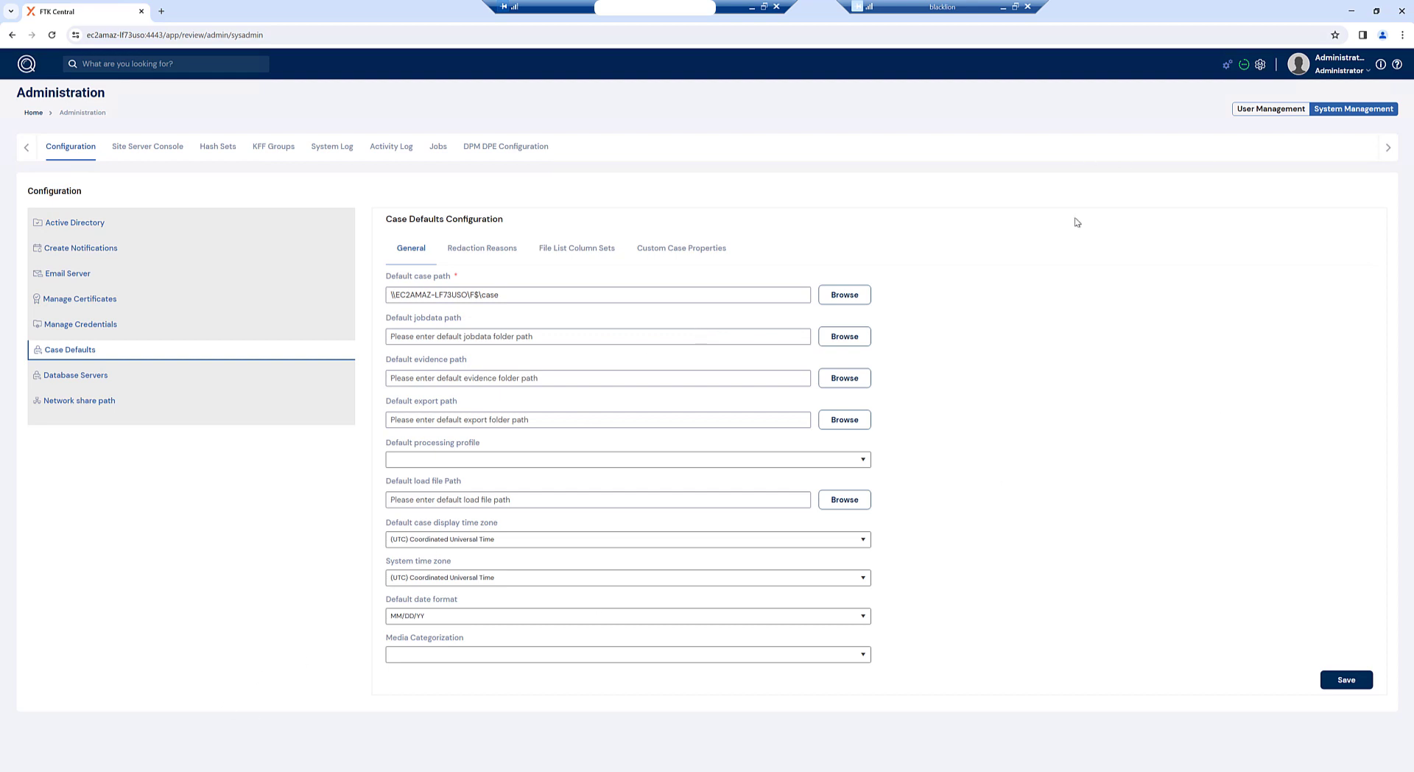
Step: Set the default jobdata path to the F$\jobs2 folder
left_click(845, 337)
scroll(68, 460, "down", 2)
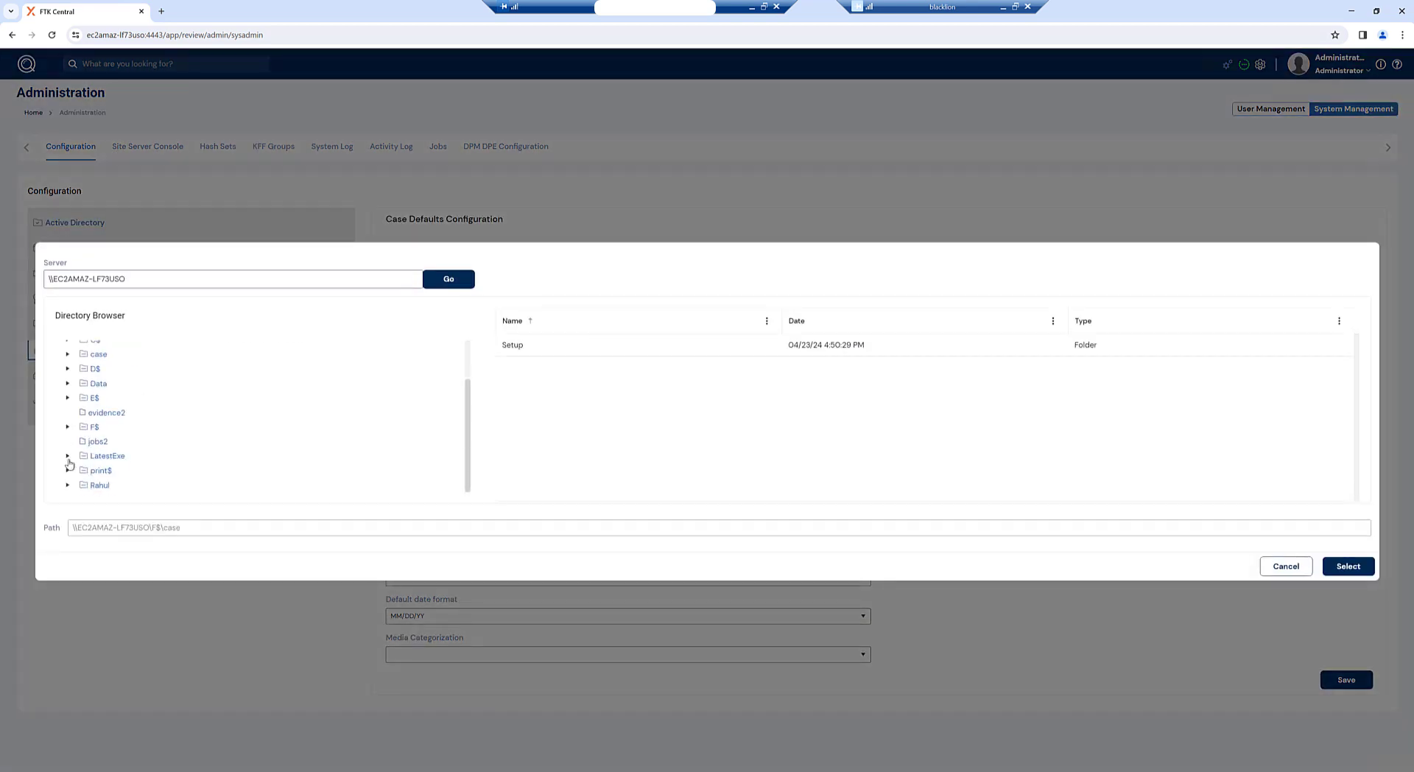
left_click(68, 426)
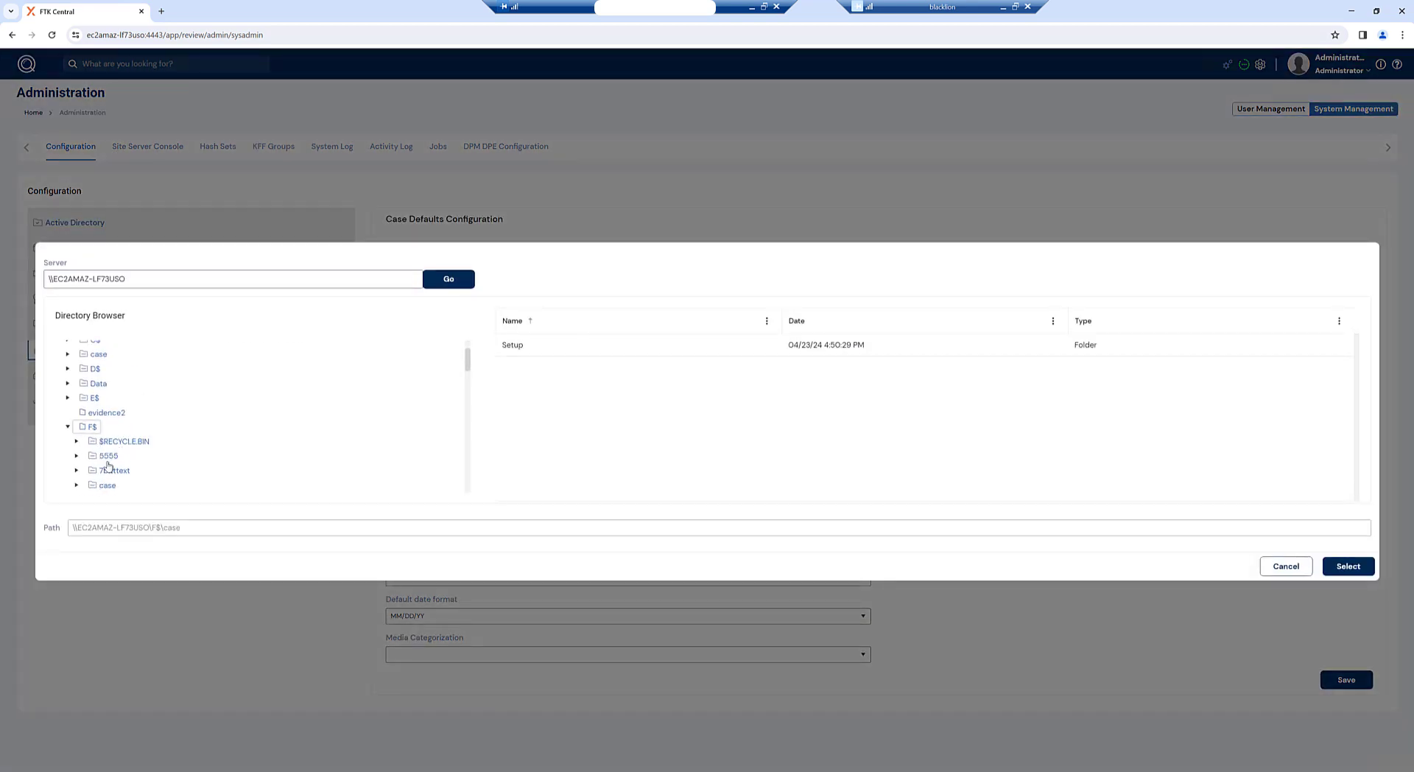
scroll(108, 464, "down", 3)
scroll(109, 465, "down", 8)
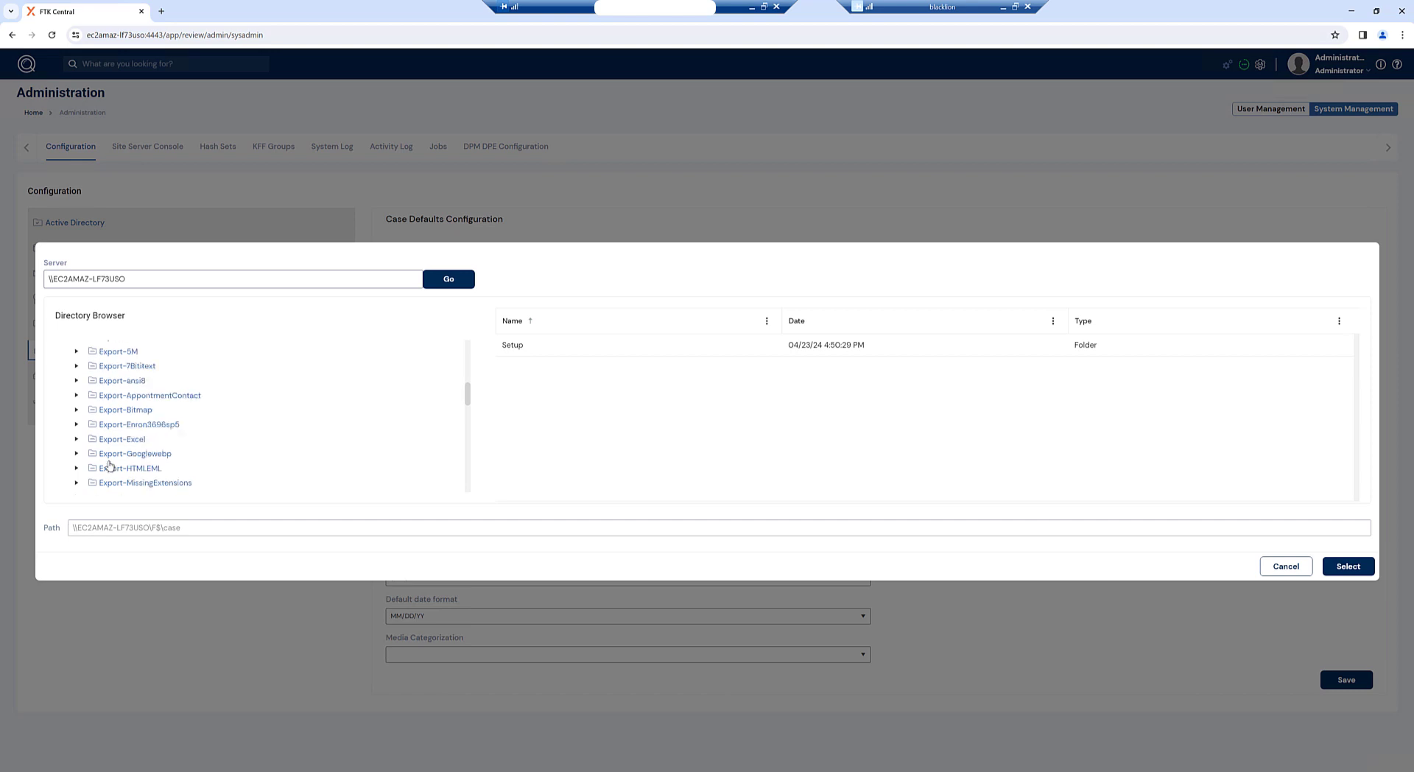
scroll(108, 464, "down", 3)
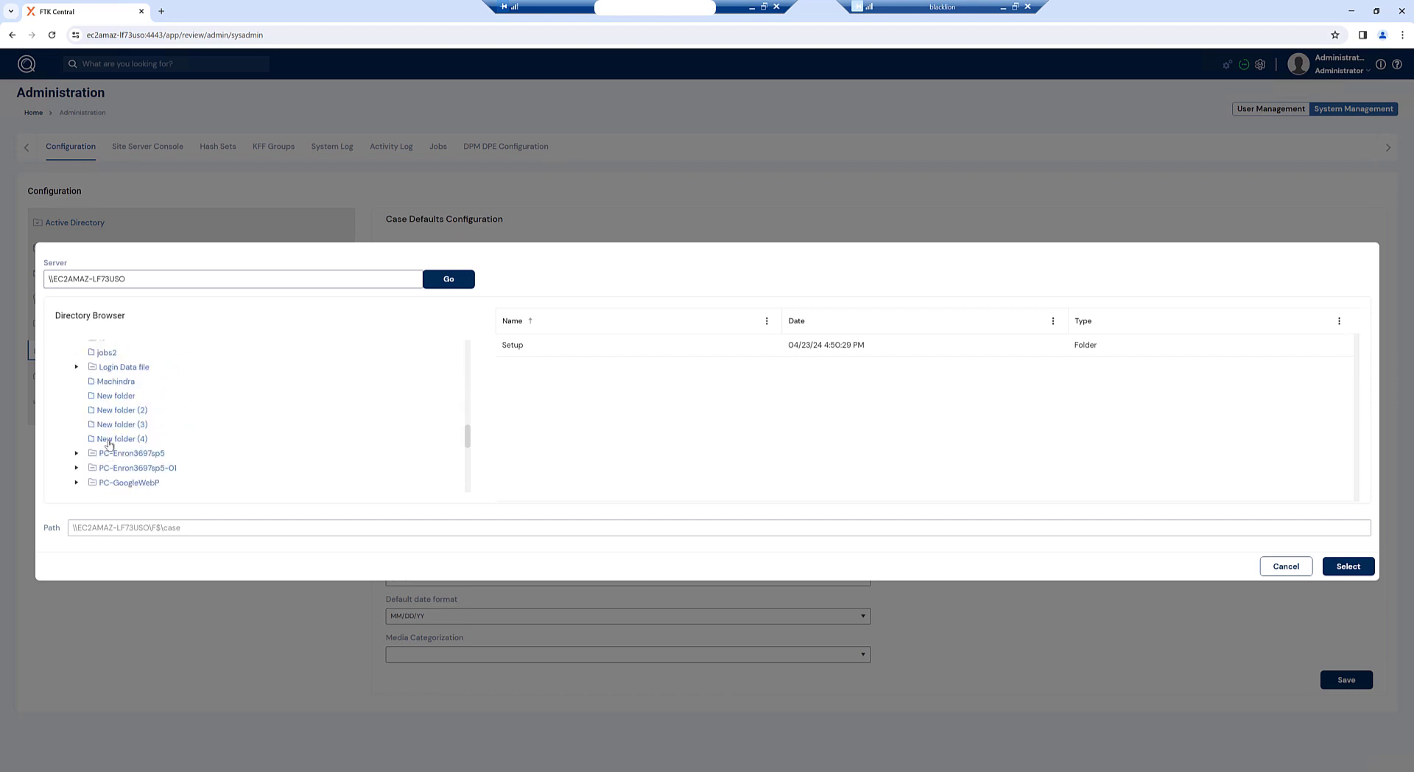
left_click(99, 352)
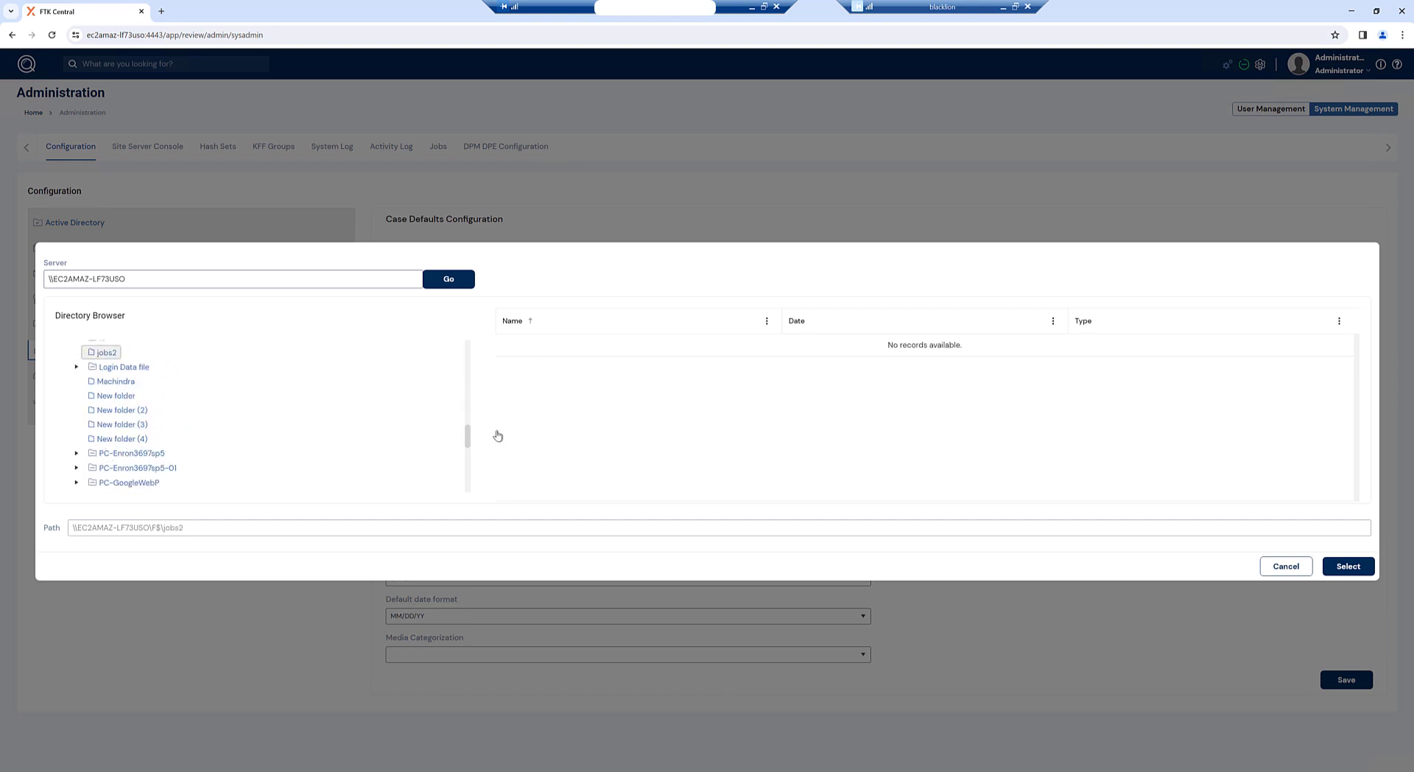
left_click(1351, 568)
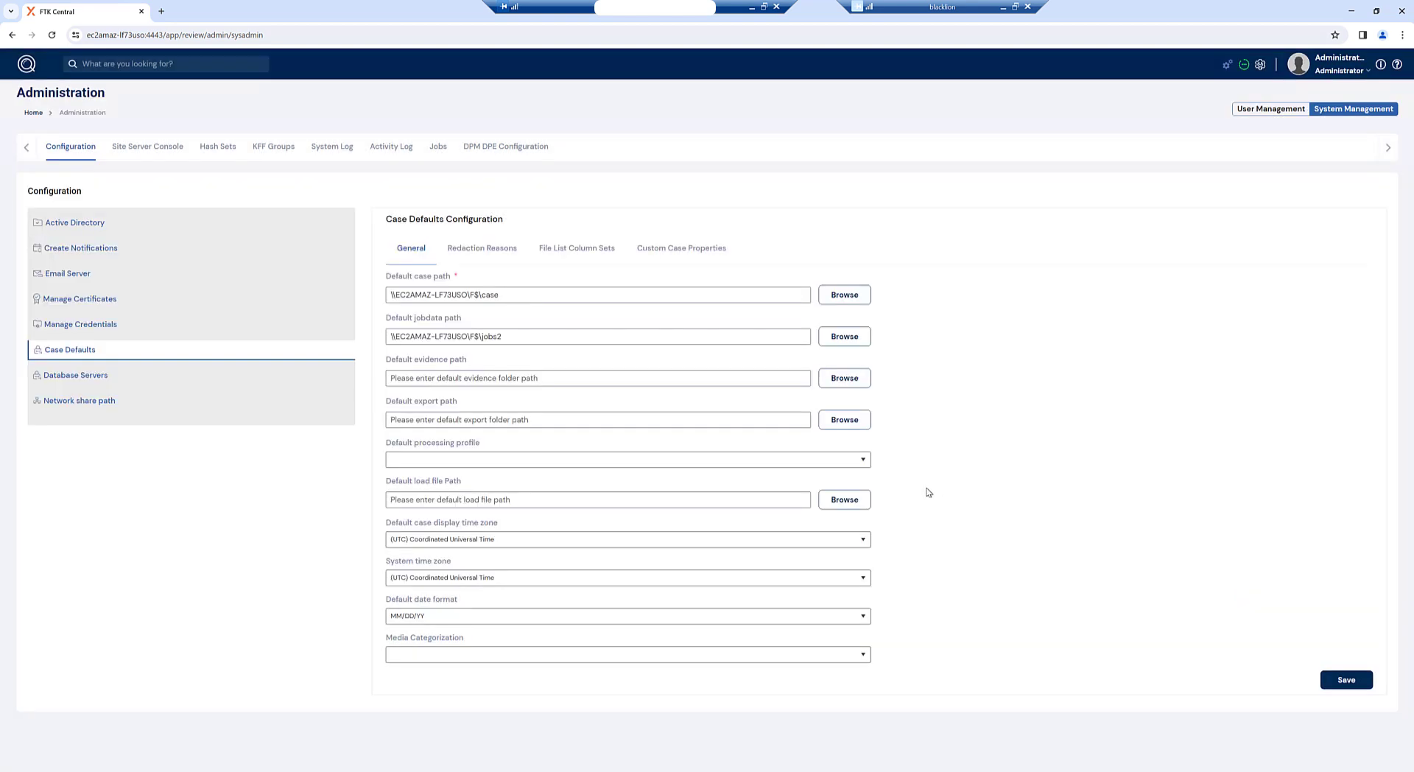
Step: Set the default evidence path to the evidence2 folder
left_click(851, 380)
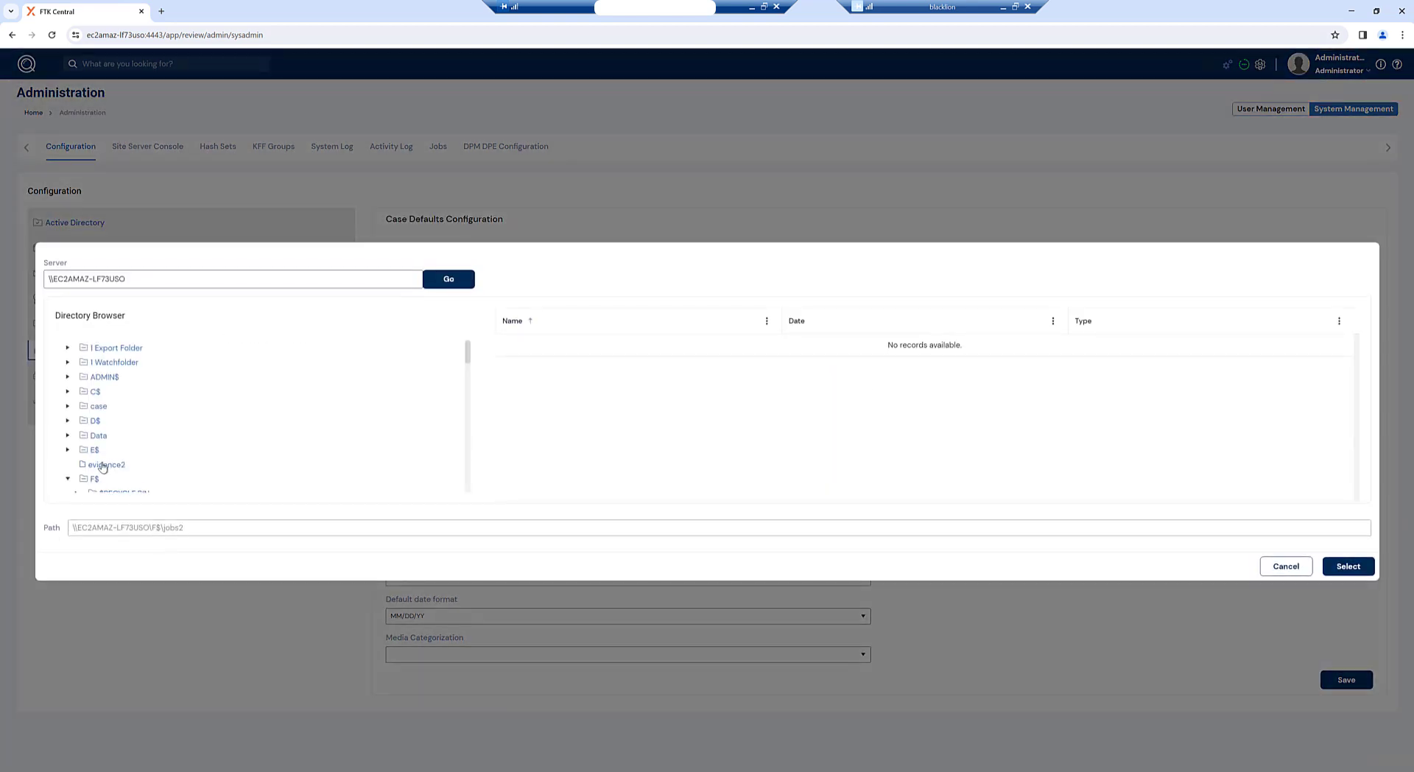
left_click(103, 465)
left_click(1343, 568)
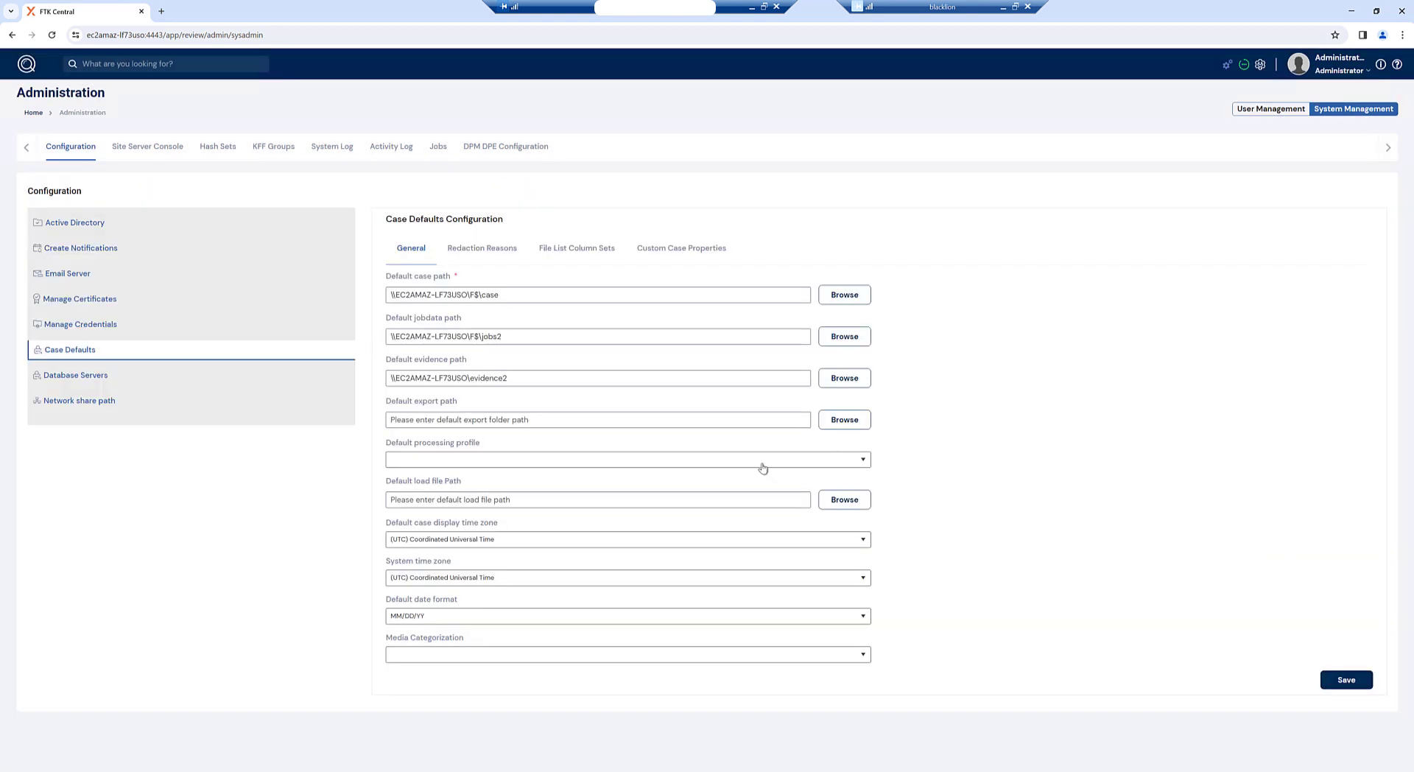
Step: Set the default export path to the exports folder
left_click(844, 420)
scroll(104, 437, "down", 2)
left_click(101, 424)
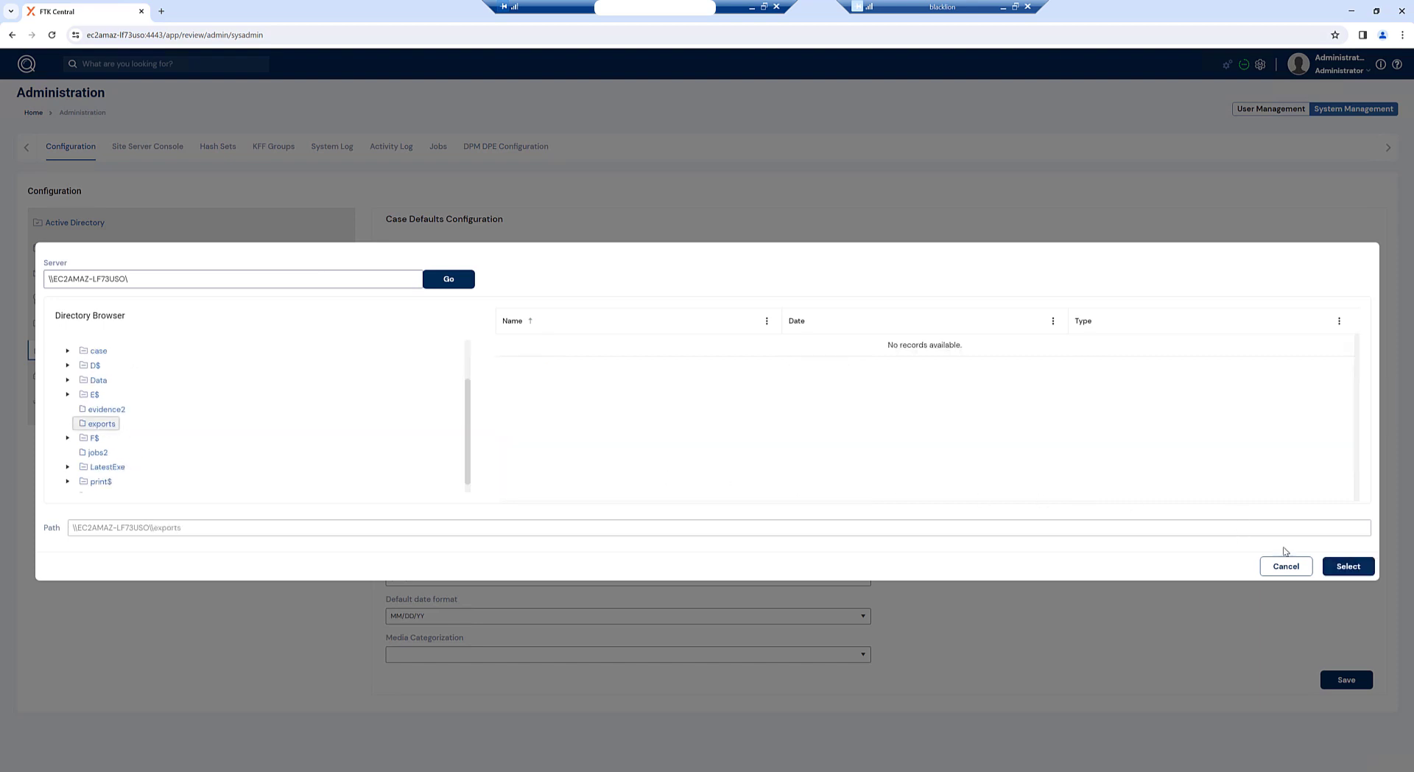
left_click(1351, 569)
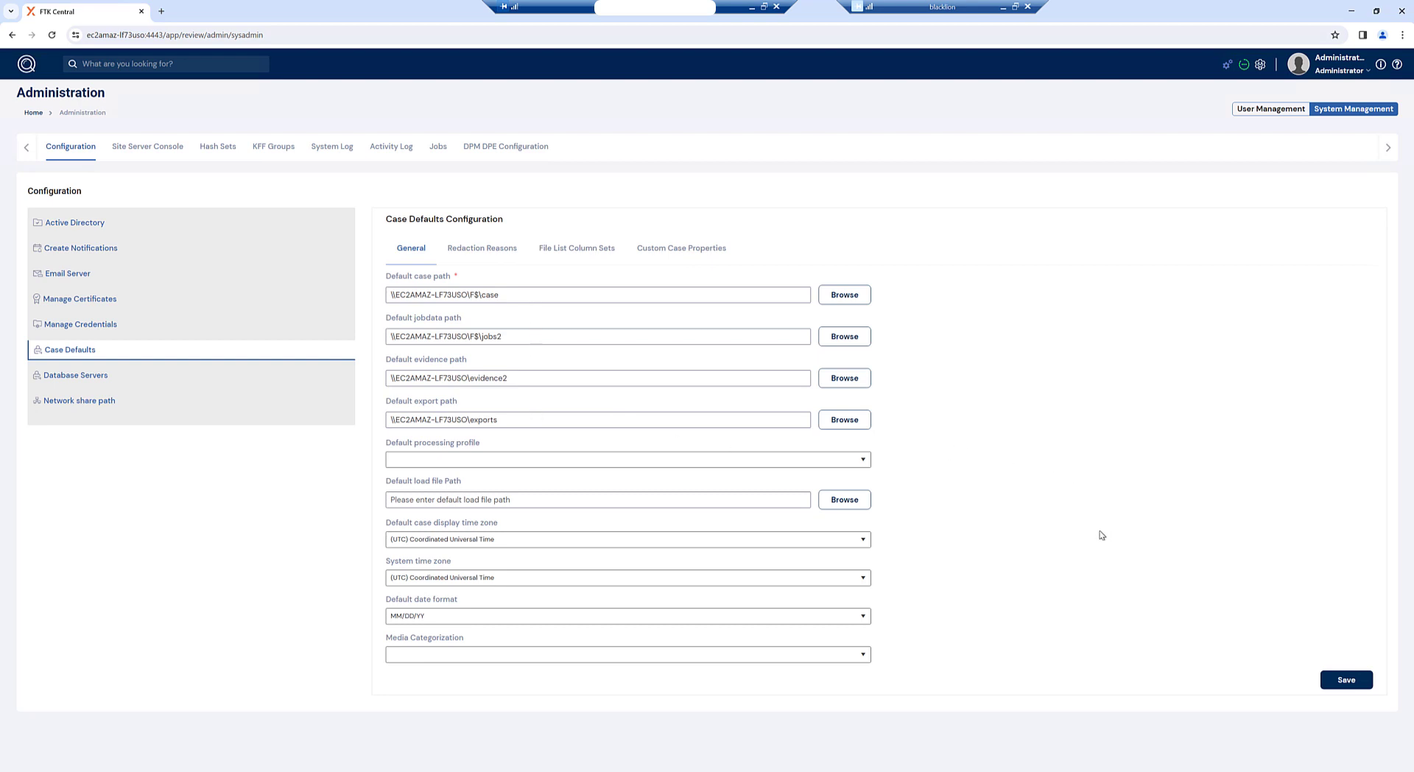
Step: Save the case default paths and browse to C:\Program Files\AccessData\Forensic Tools\8.0\bin
left_click(1344, 681)
key("super+e")
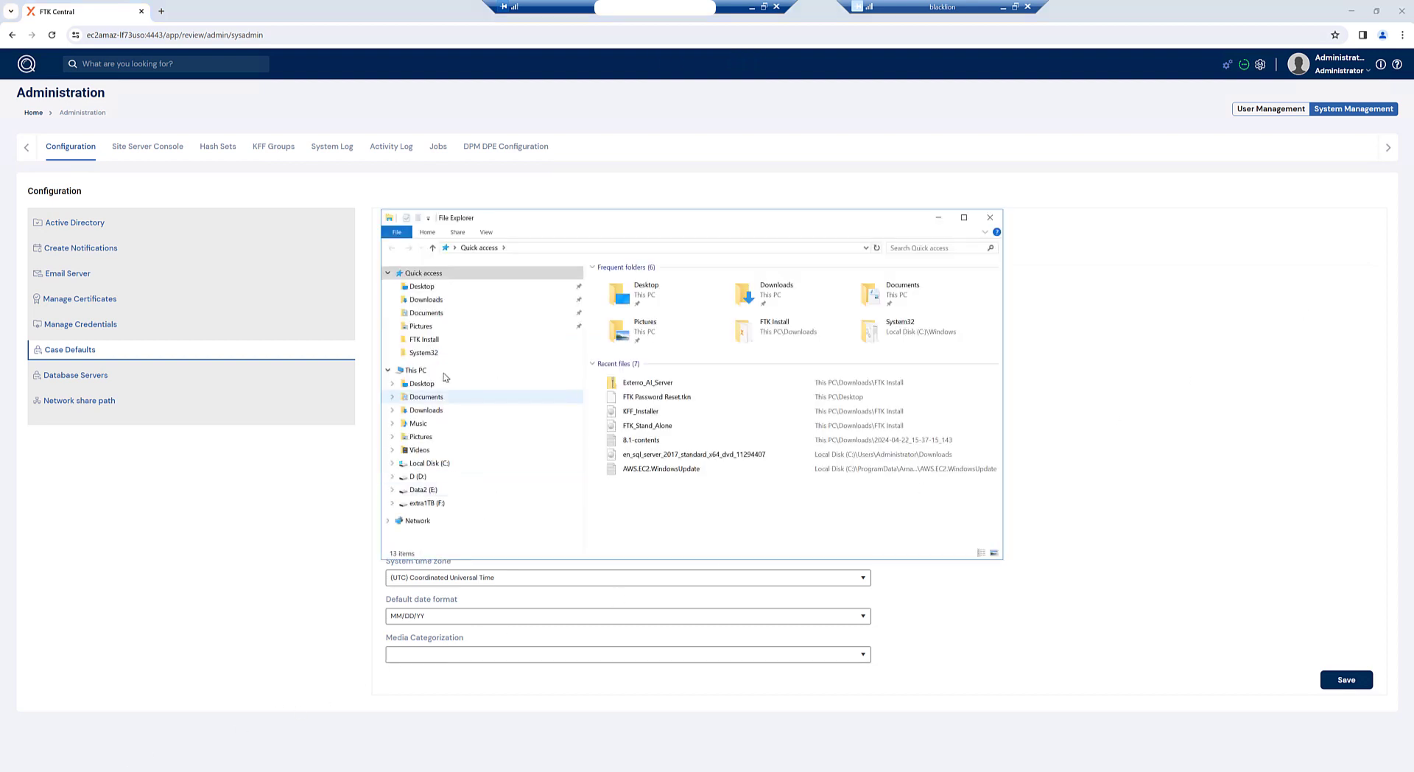
left_click(417, 460)
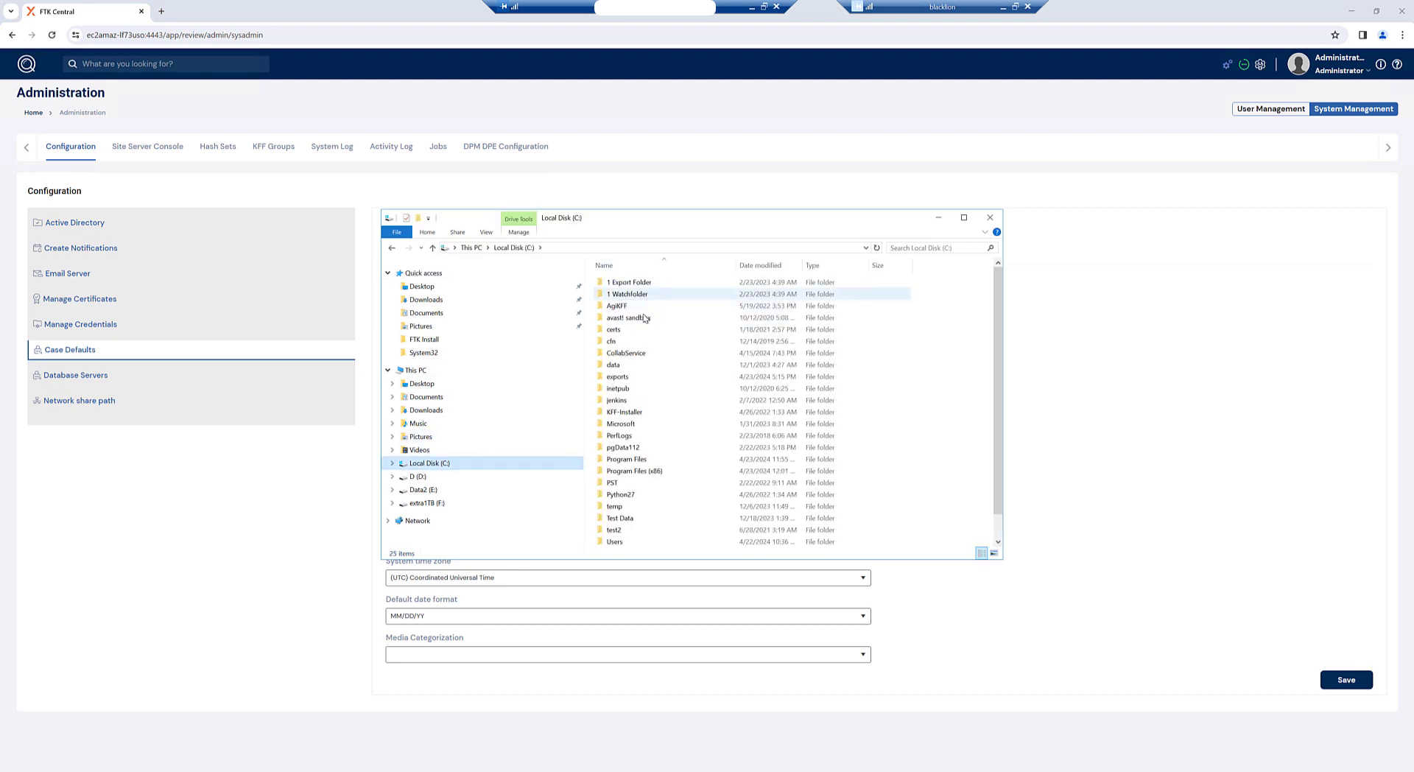
double_click(638, 464)
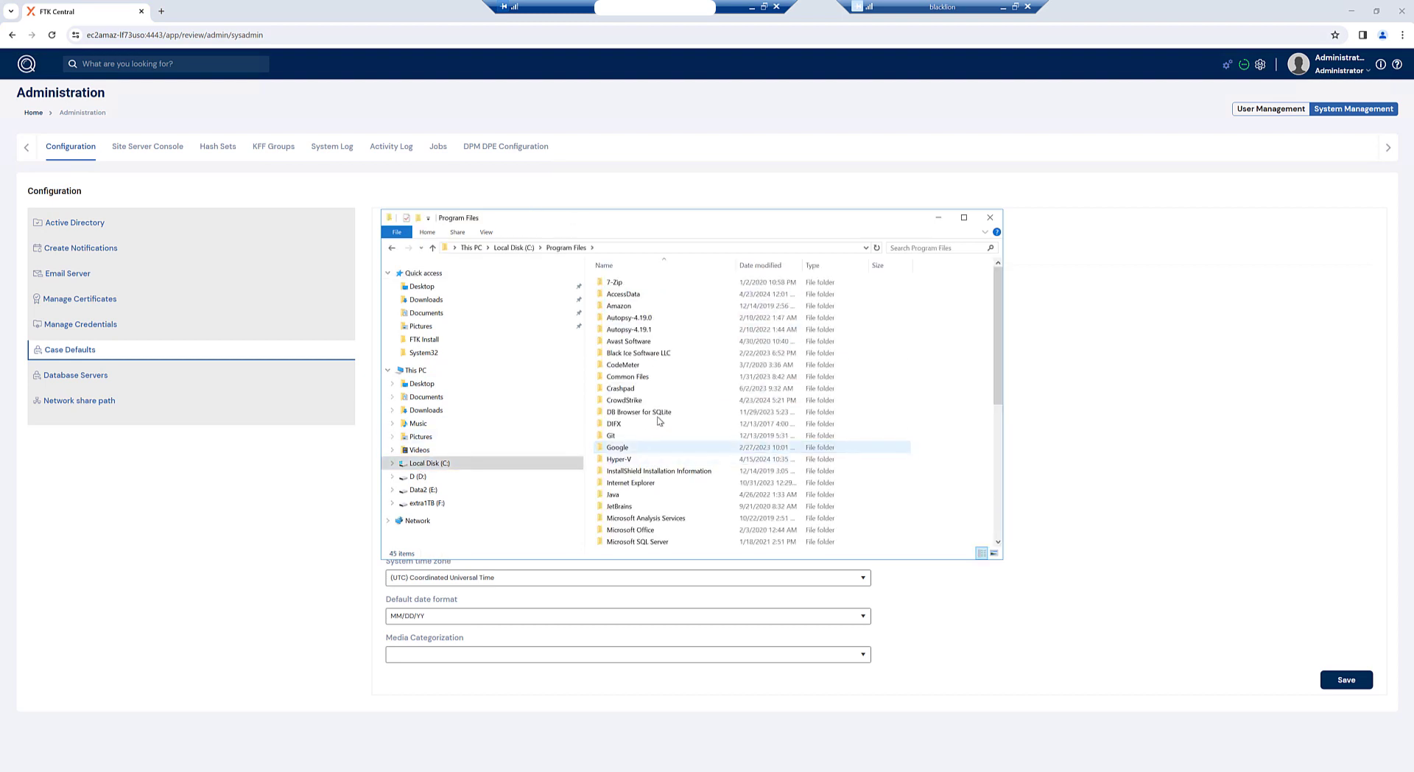
double_click(623, 293)
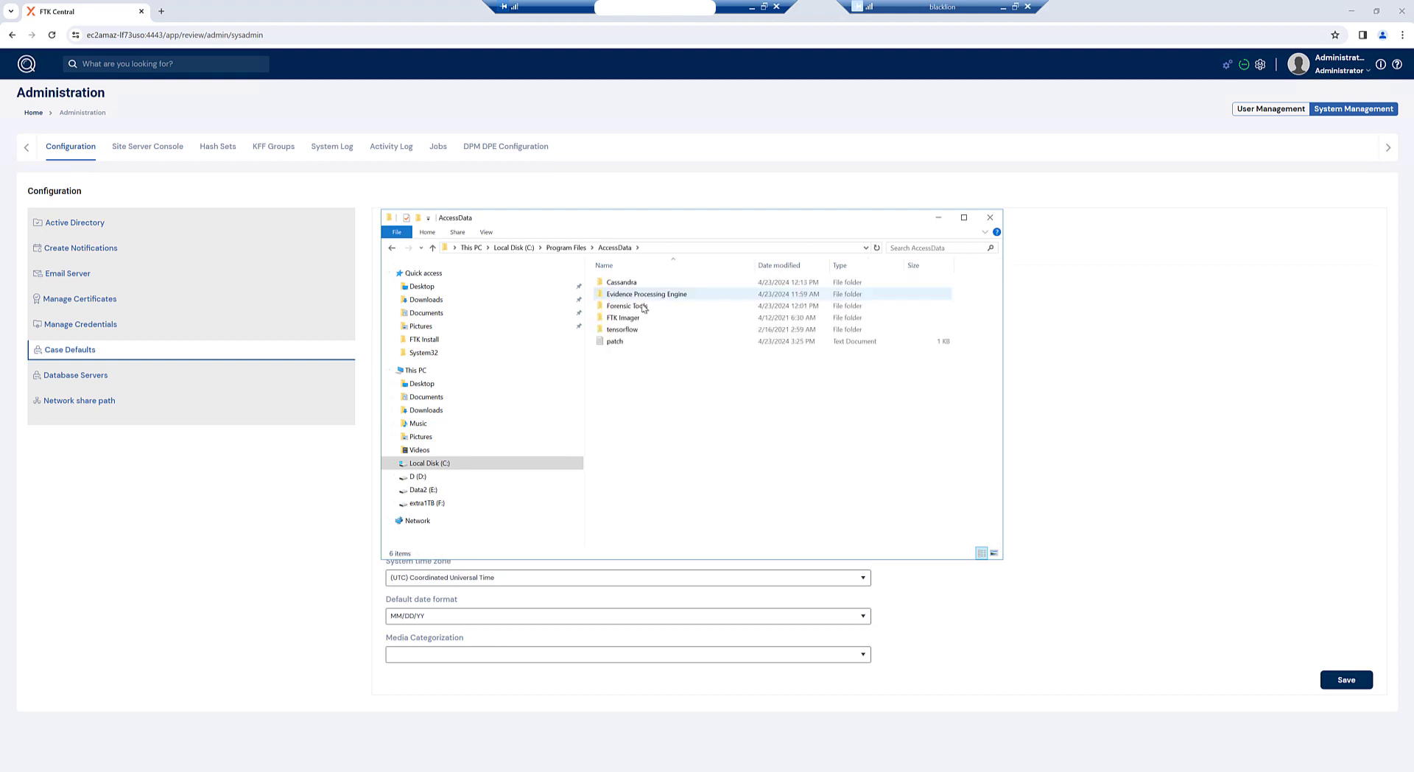
double_click(645, 312)
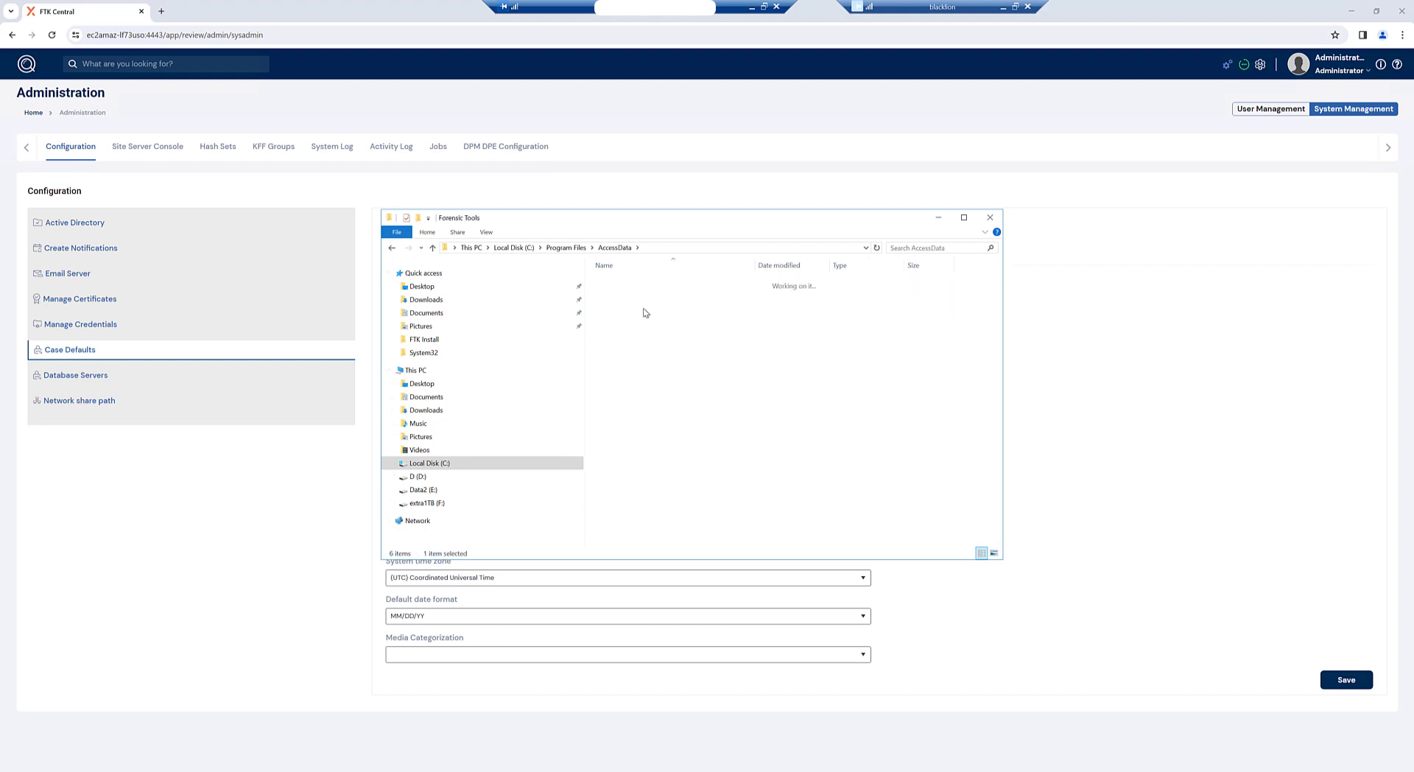
left_click(632, 283)
double_click(632, 283)
double_click(632, 283)
Step: Open ADG.WeblabSelfHost.exe.config from the bin folder in Notepad++
scroll(675, 464, "down", 10)
scroll(675, 460, "down", 1)
scroll(675, 460, "down", 12)
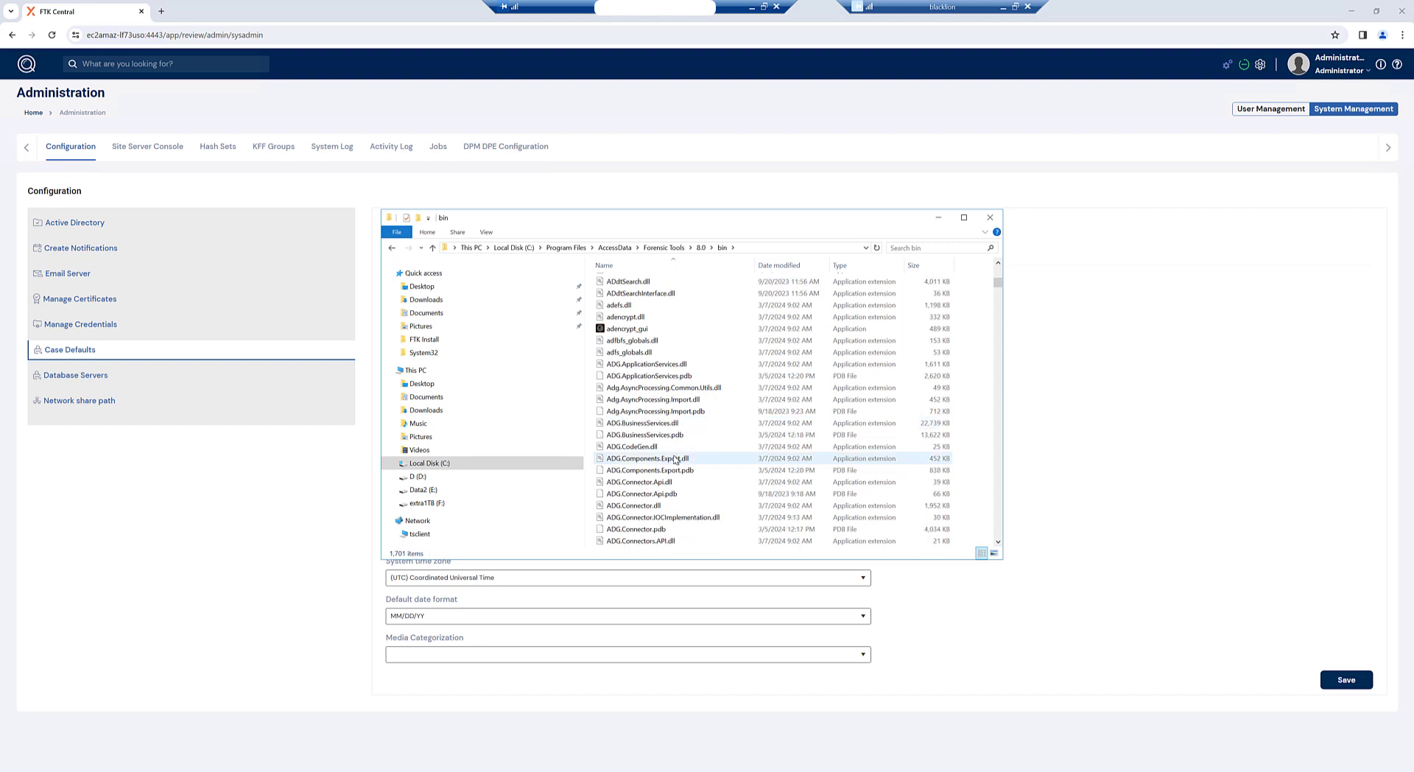
scroll(676, 459, "down", 5)
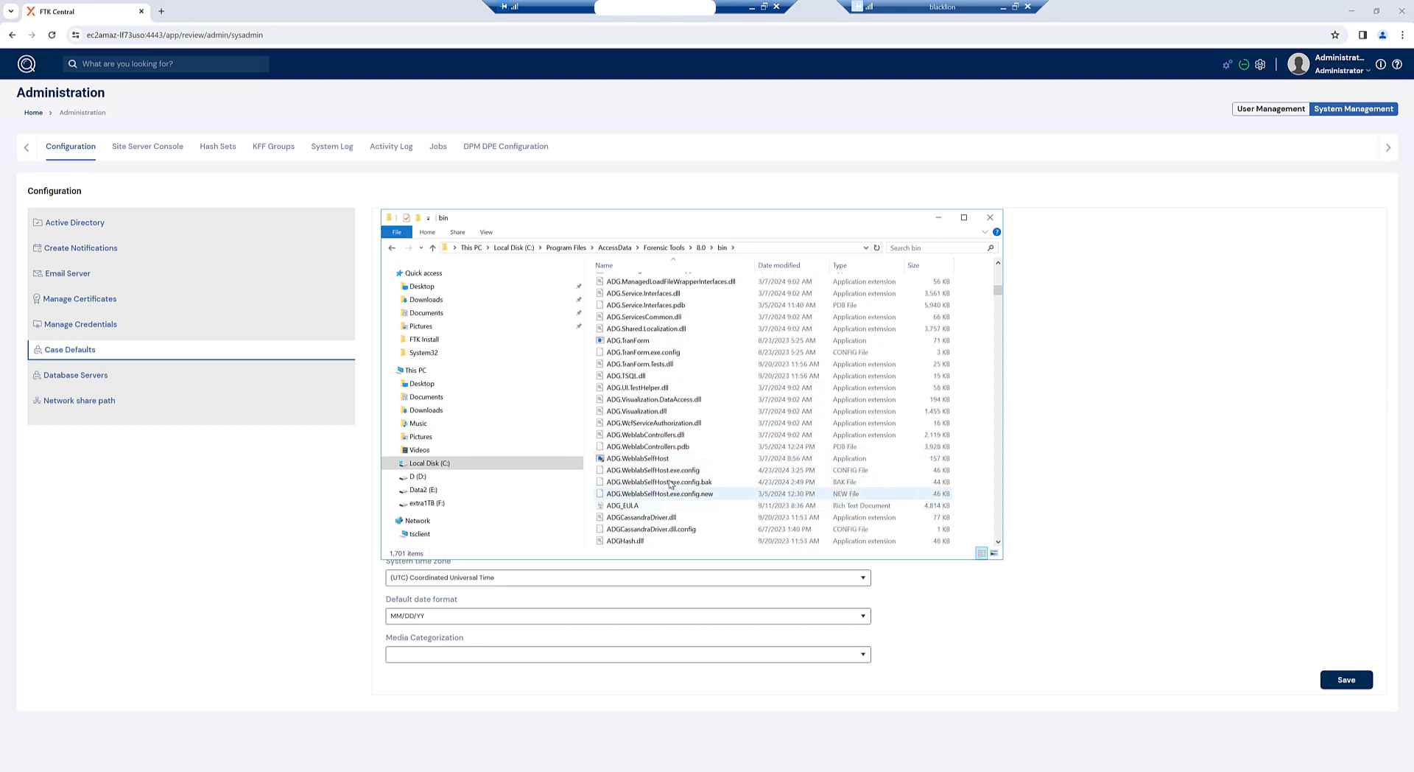
left_click(671, 471)
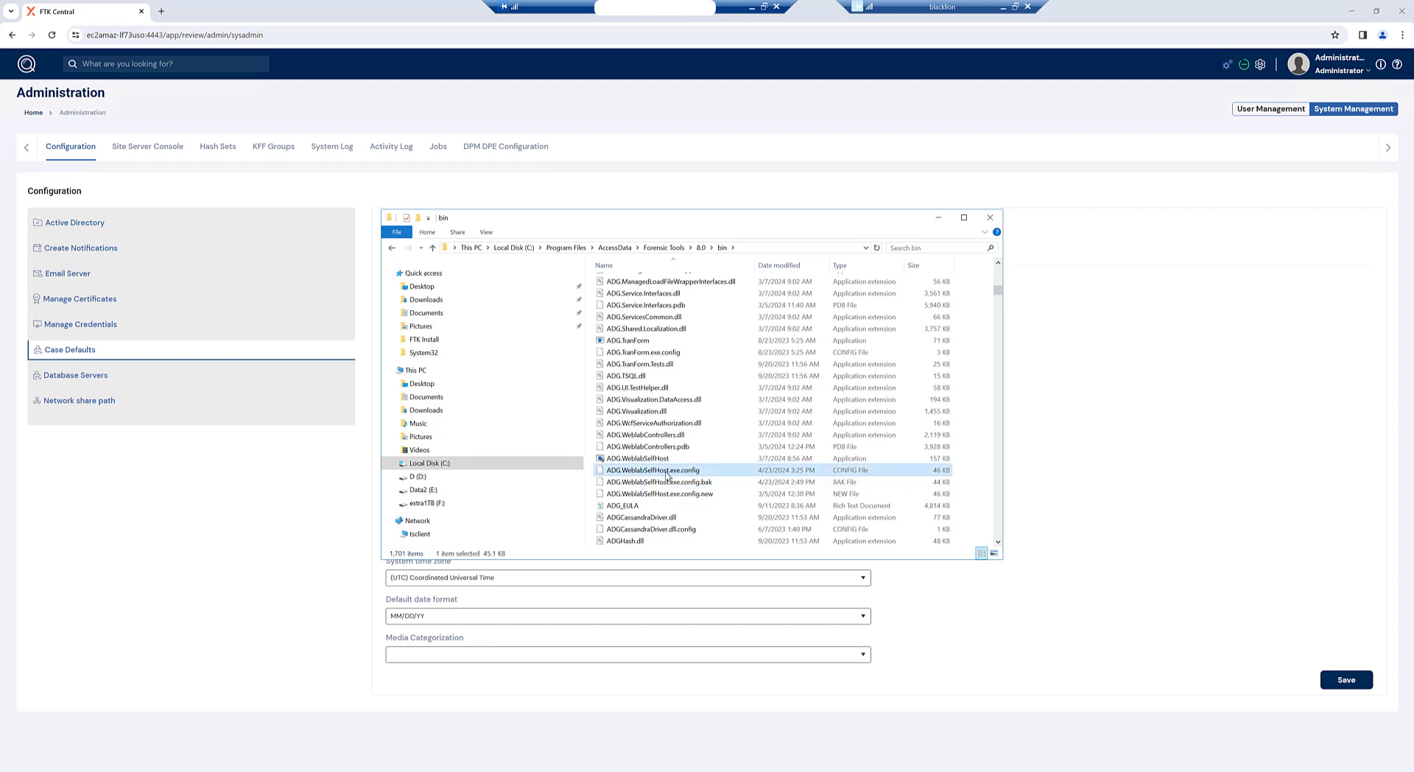
right_click(666, 474)
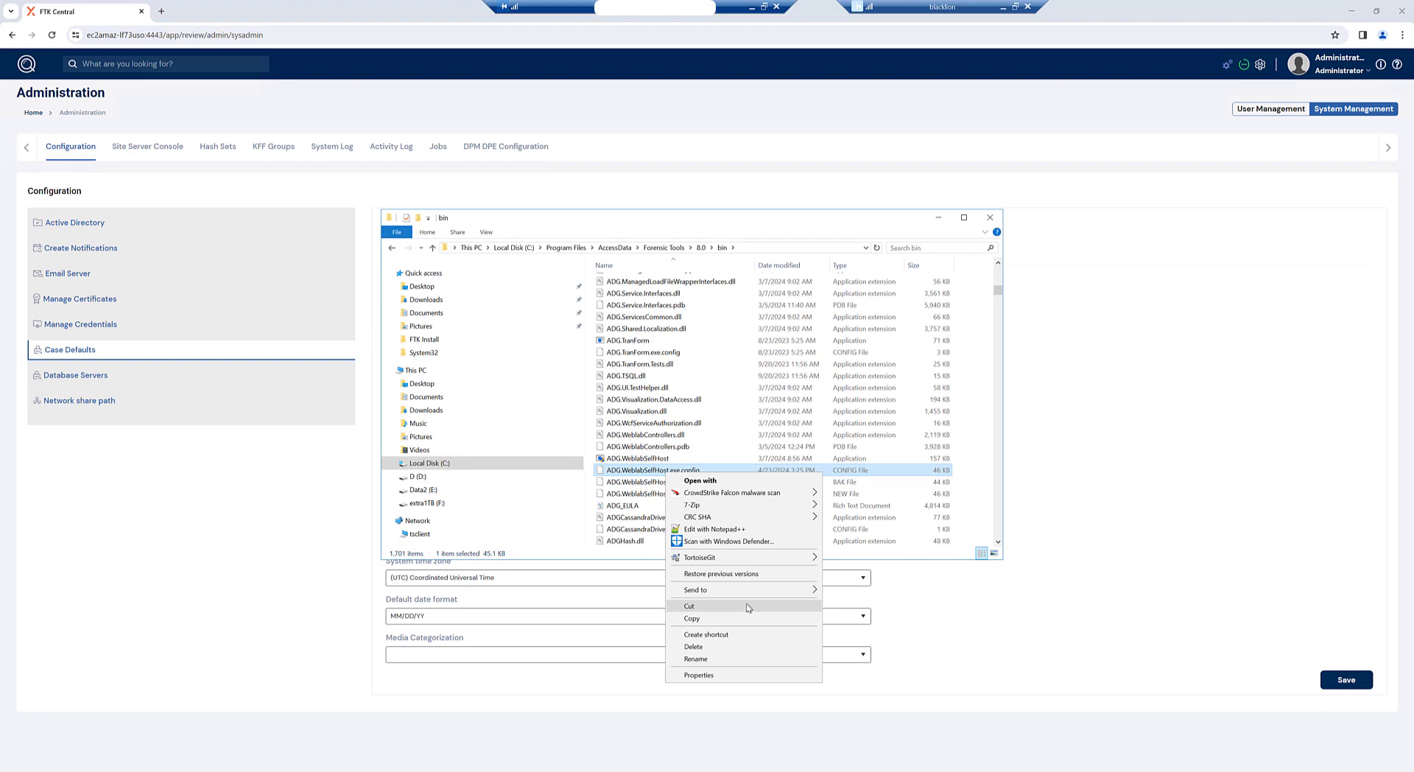
left_click(744, 530)
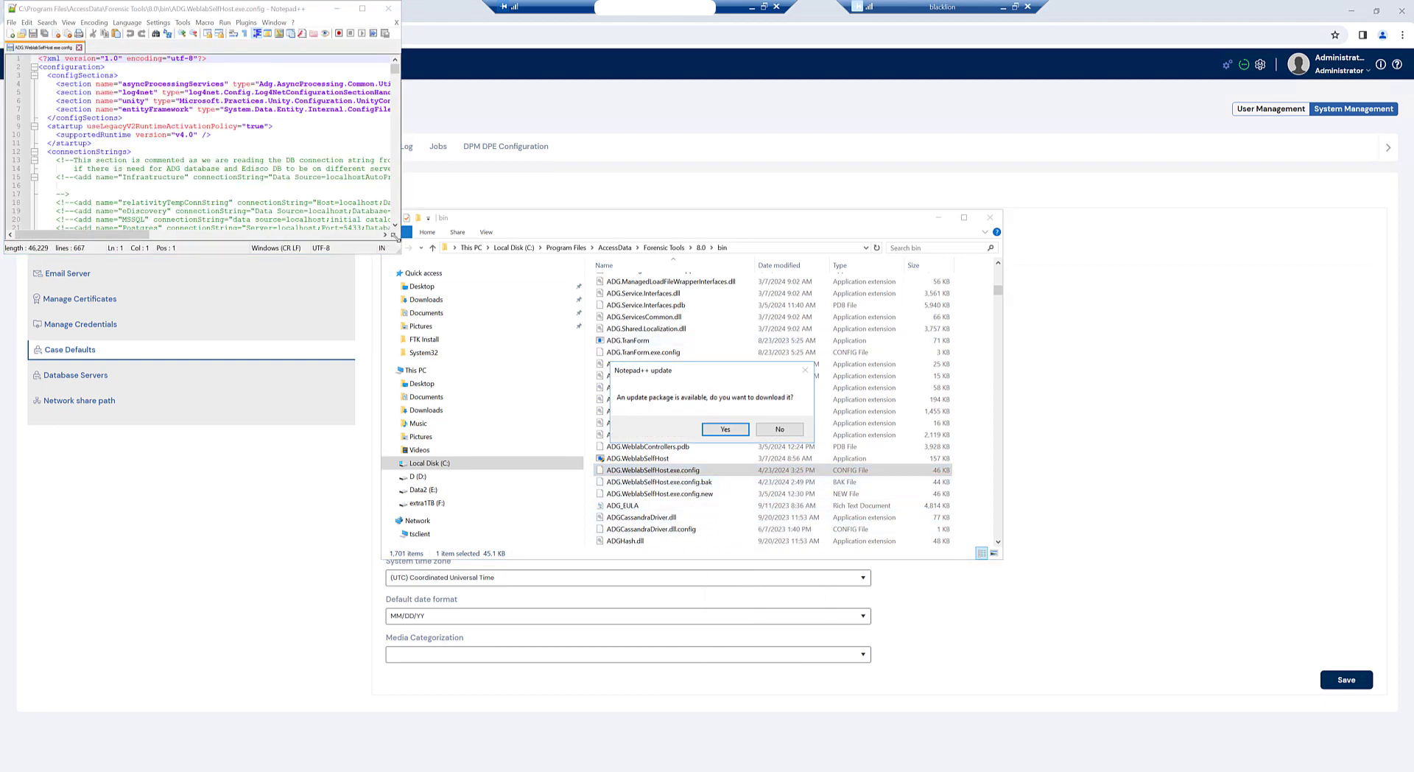
Step: Search for 'kff' and change the KFFServerURL on line 113 to localhost:9042
left_click_drag(402, 248, 1097, 771)
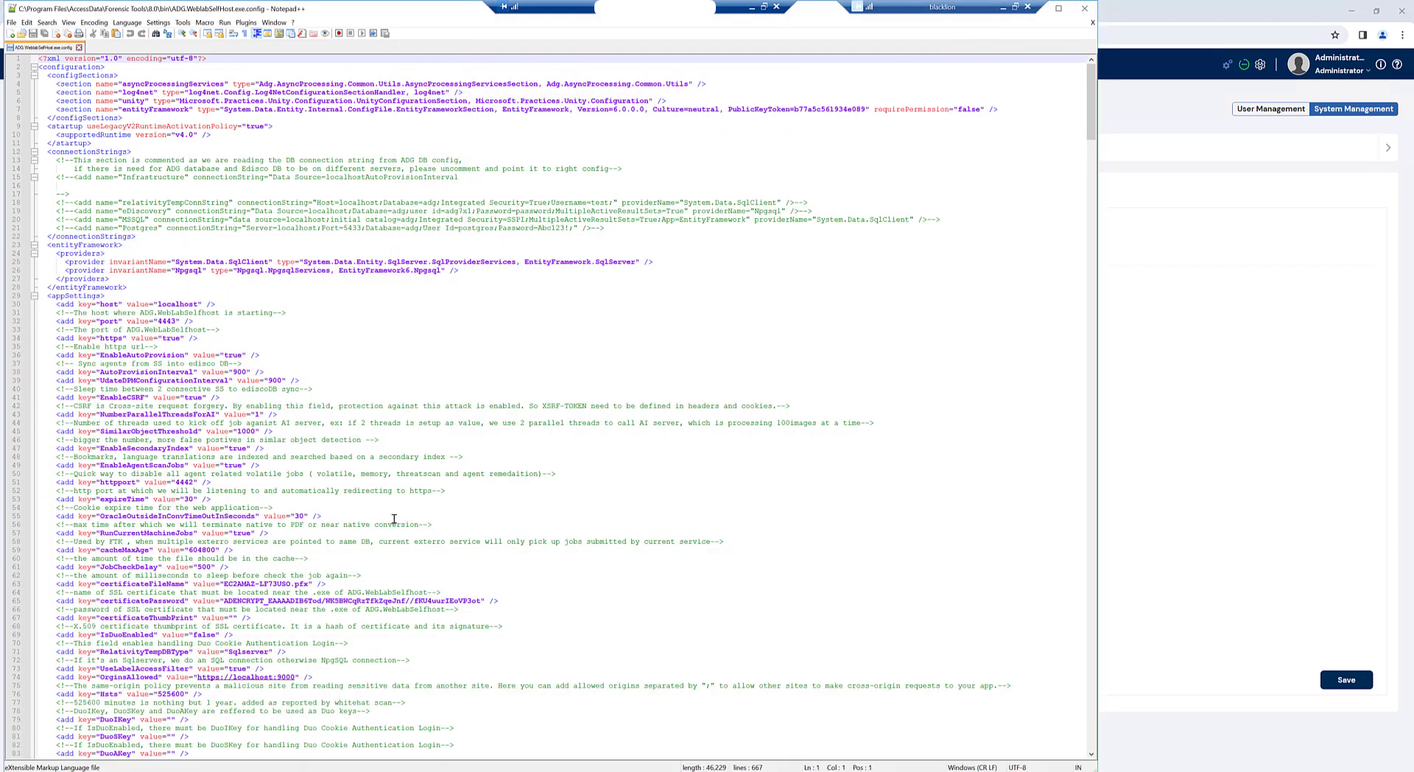
key("ctrl+f")
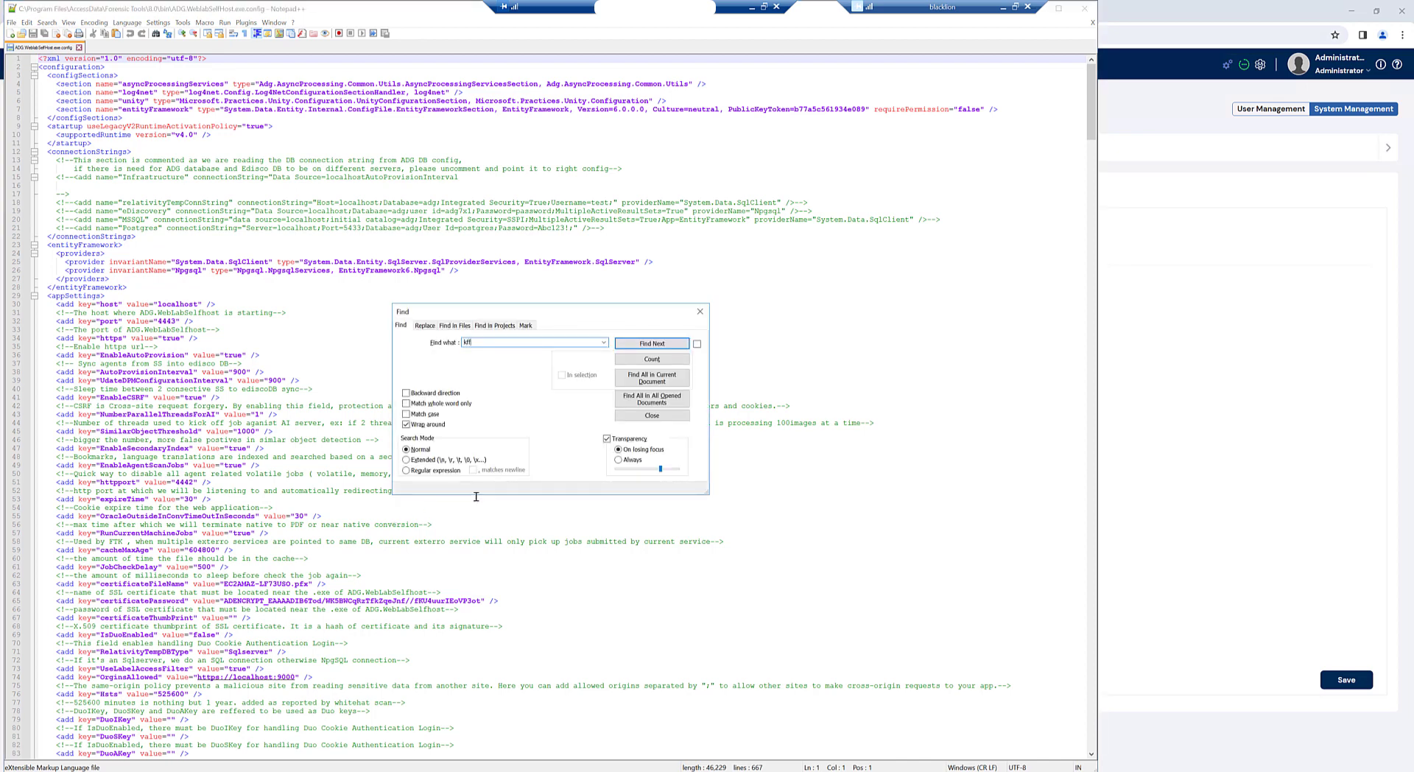
type("kff")
key("Return")
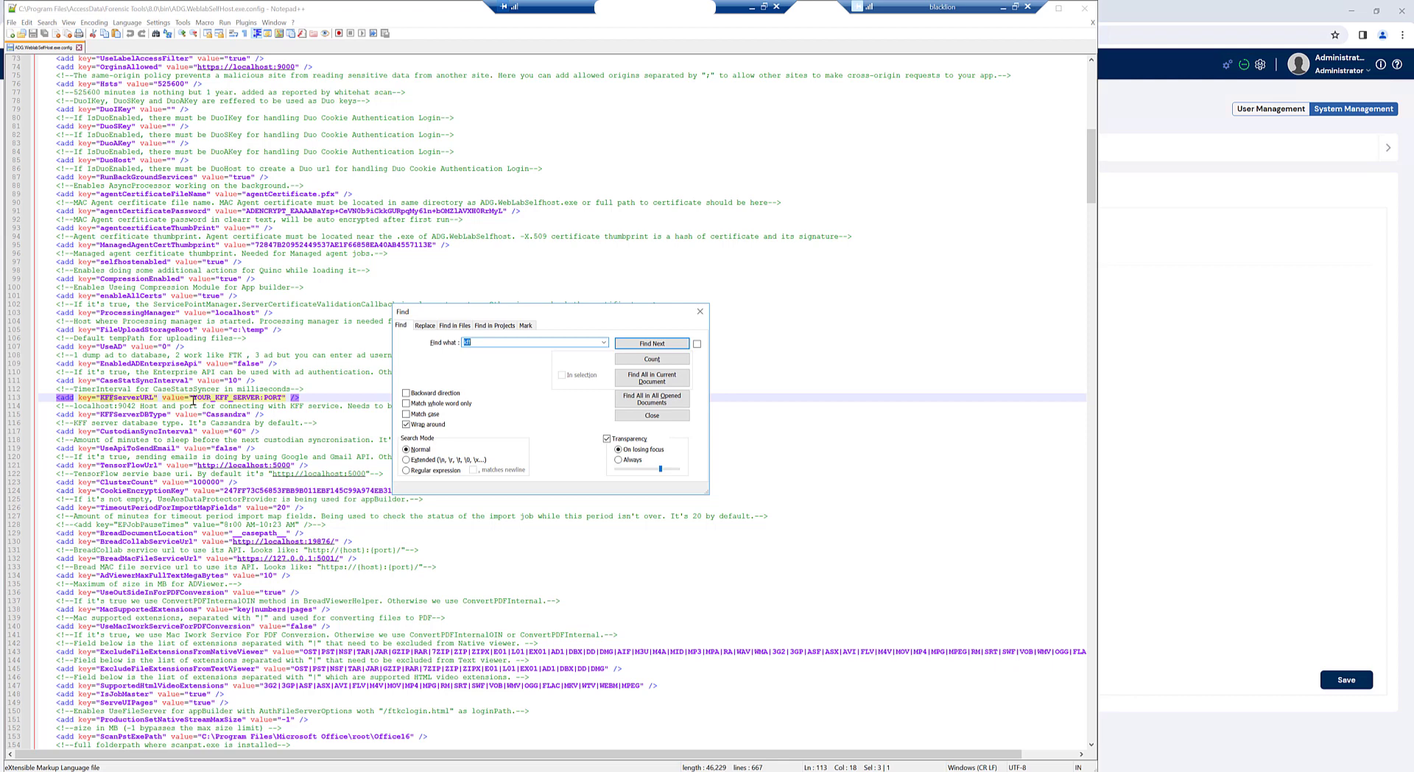
left_click_drag(196, 399, 260, 399)
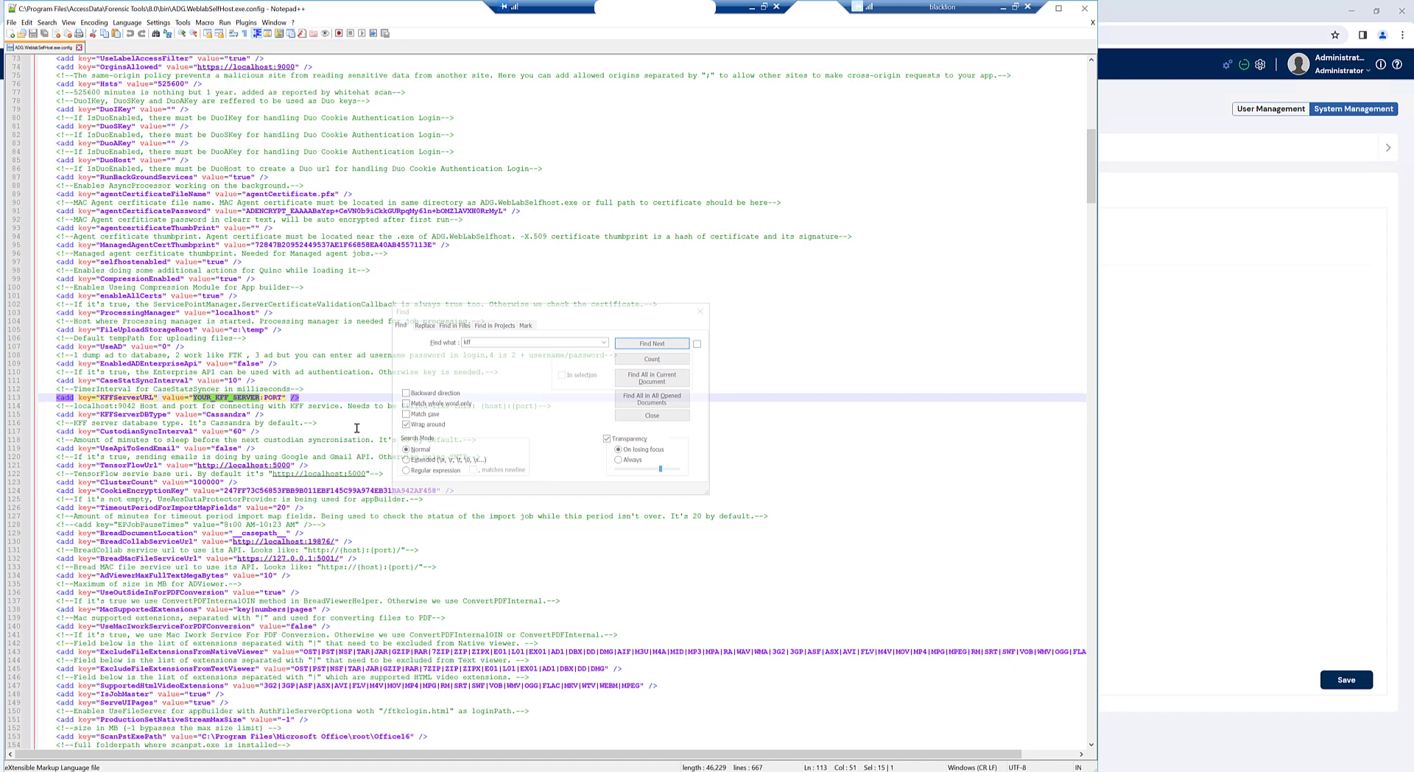
type("localhost")
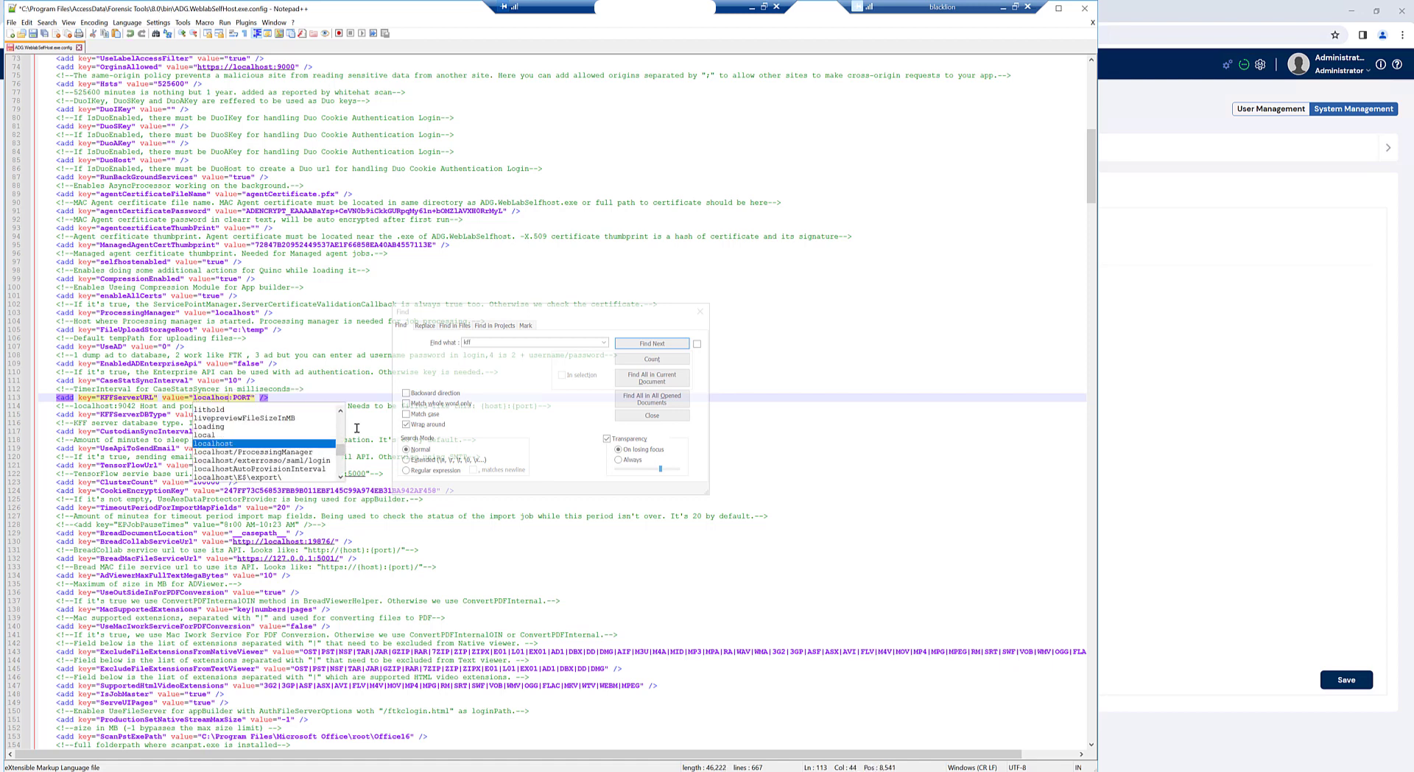
double_click(242, 398)
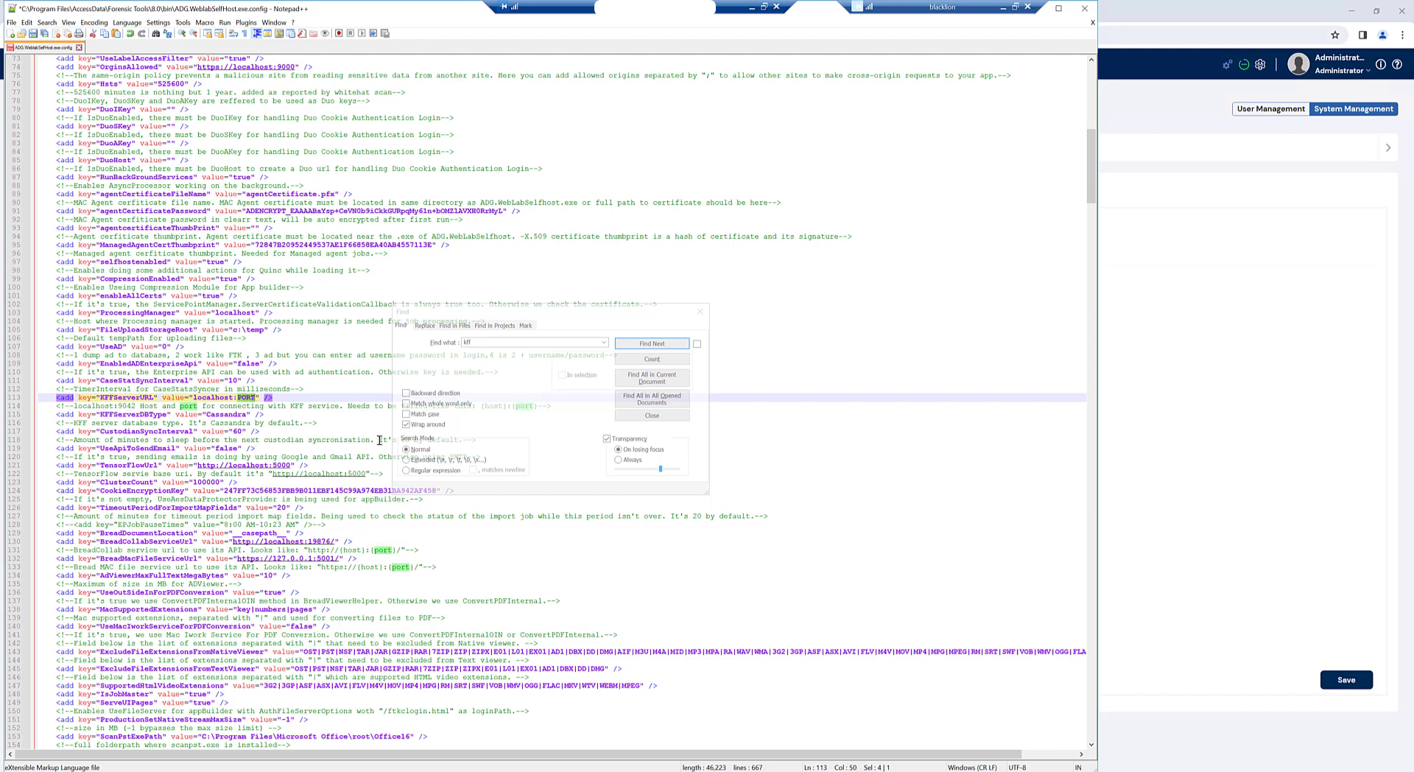
type("9042")
Step: Save the edited config file and close Notepad++
left_click(701, 312)
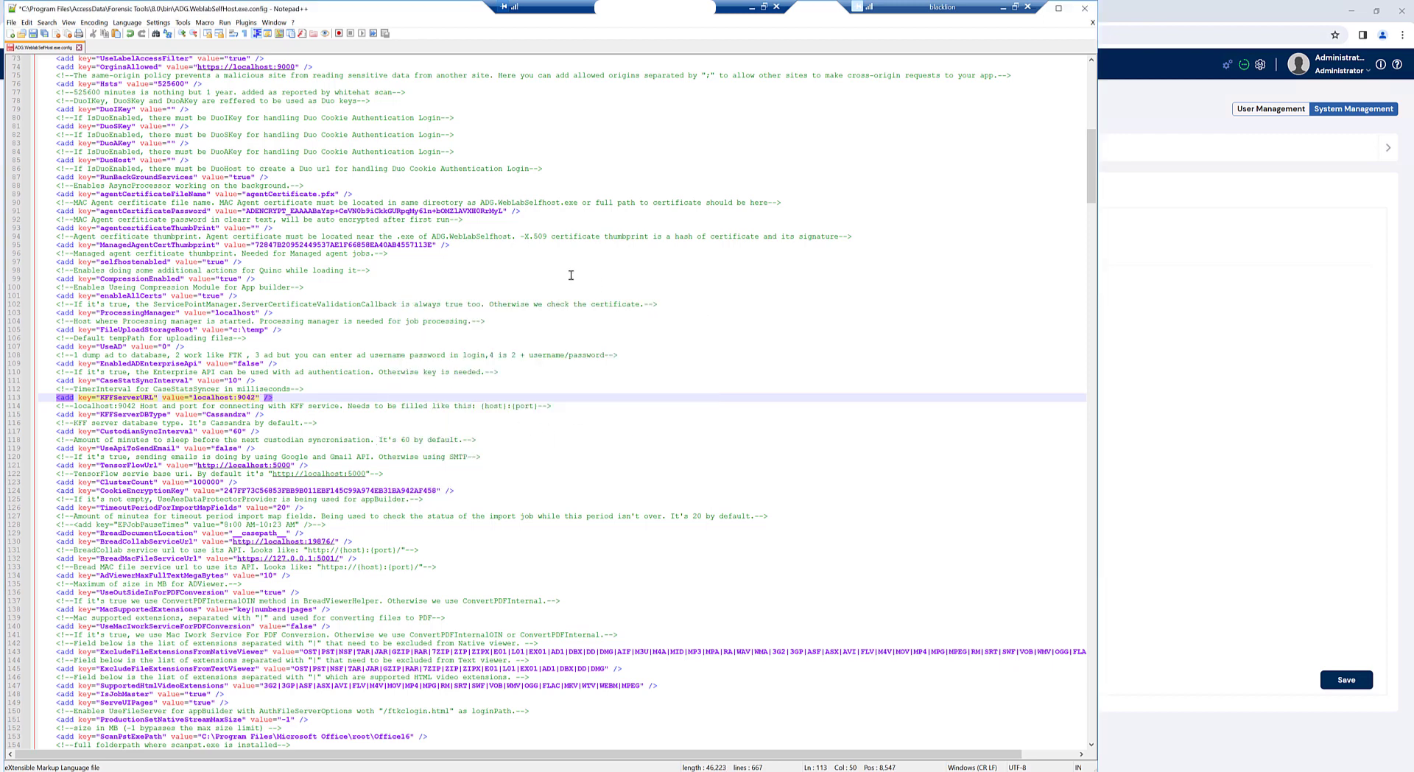
left_click(33, 35)
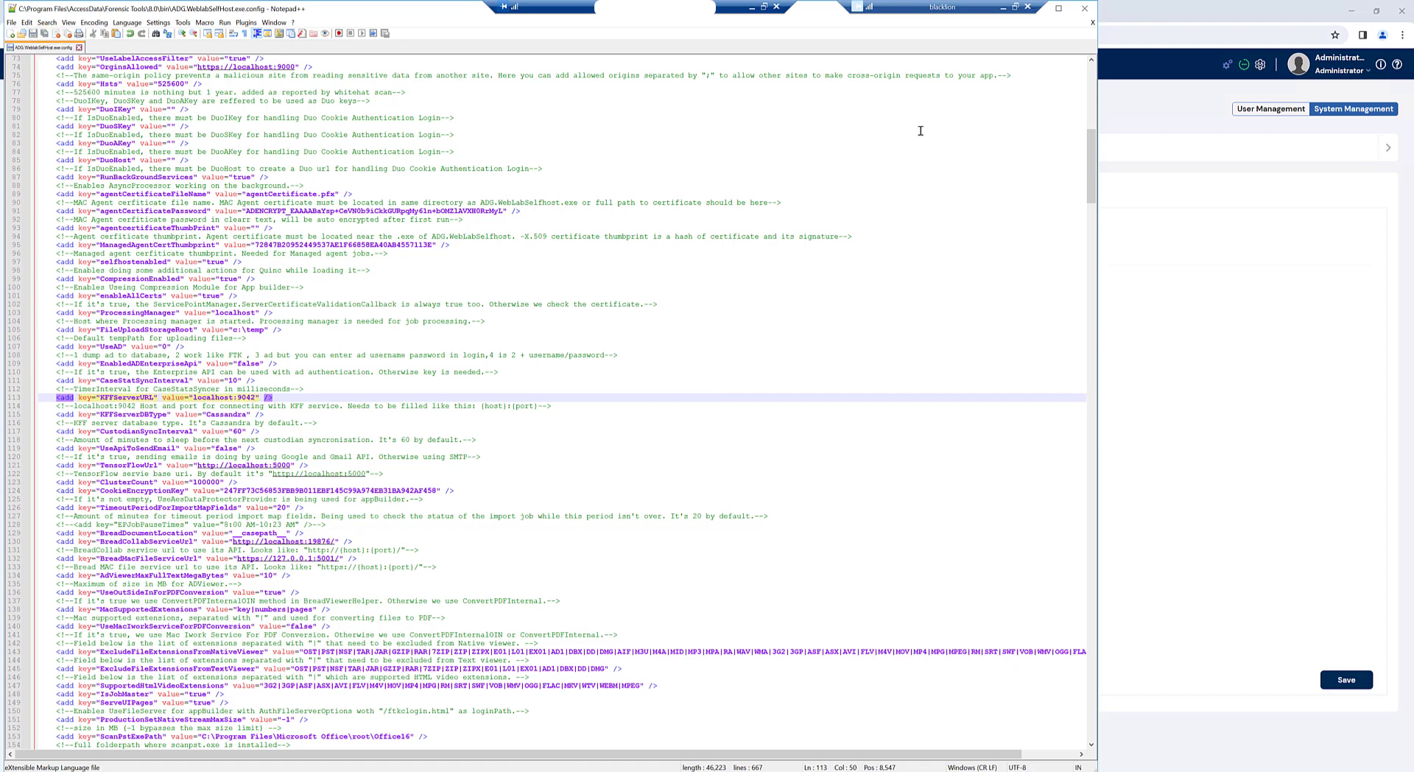
left_click(1084, 8)
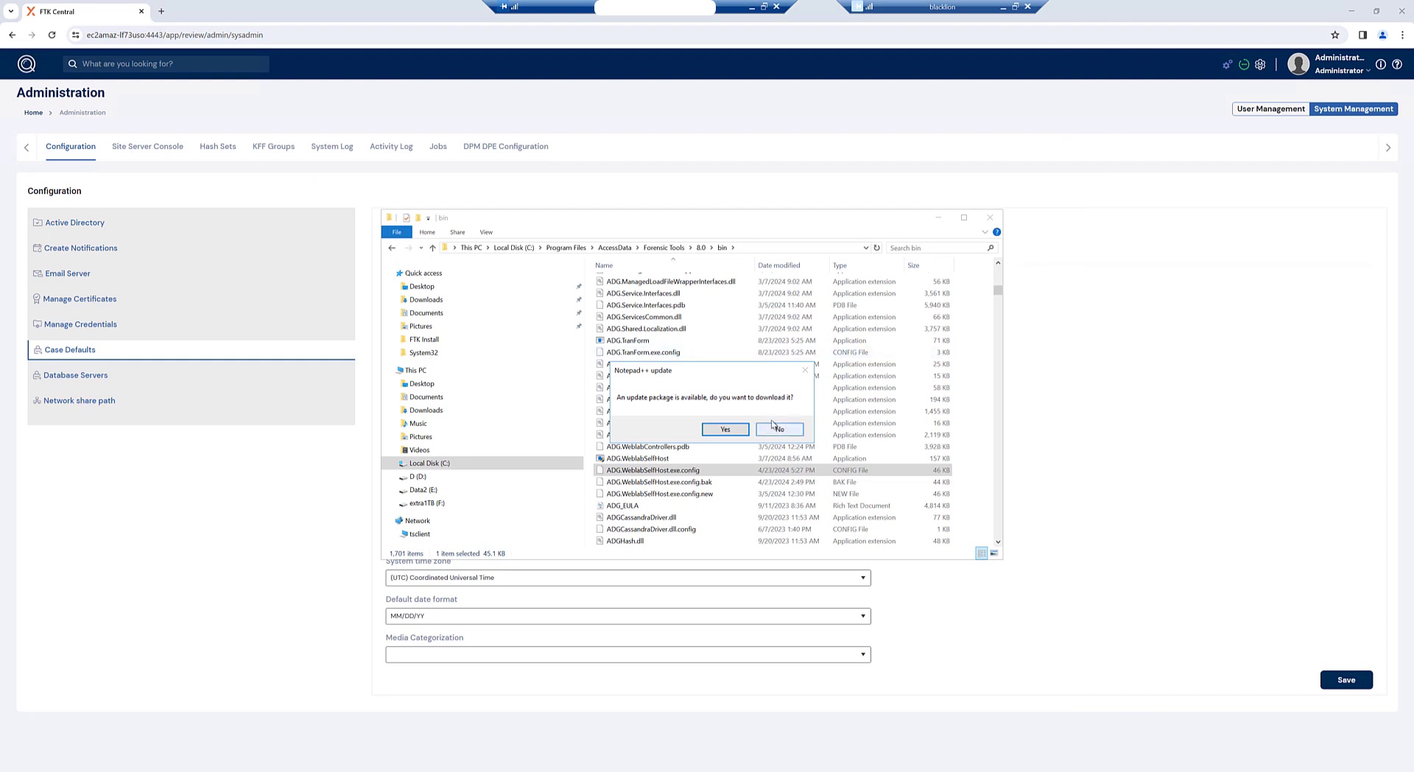
Step: Decline the Notepad++ update, close Explorer, save Media Categorization as Region_US, then return home
left_click(773, 433)
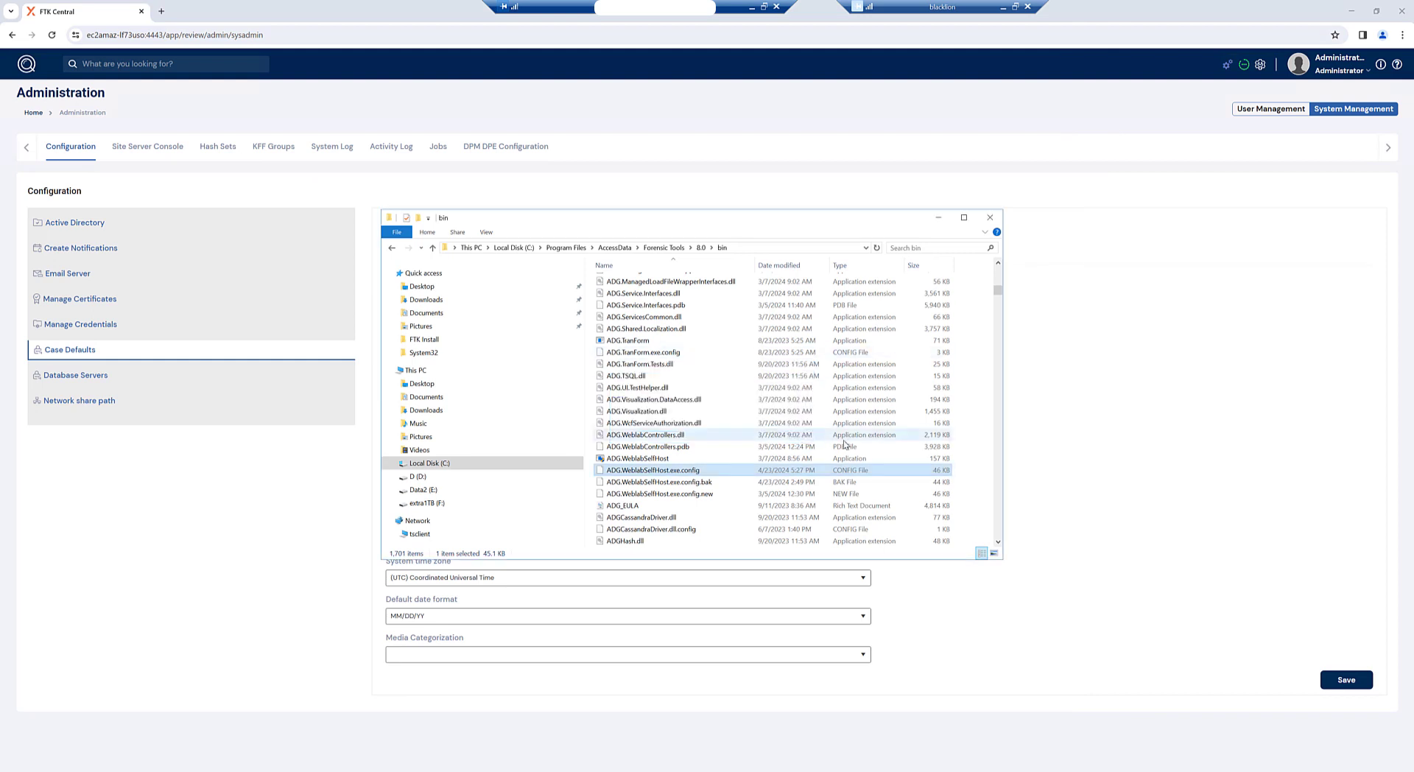
left_click(992, 218)
left_click(866, 656)
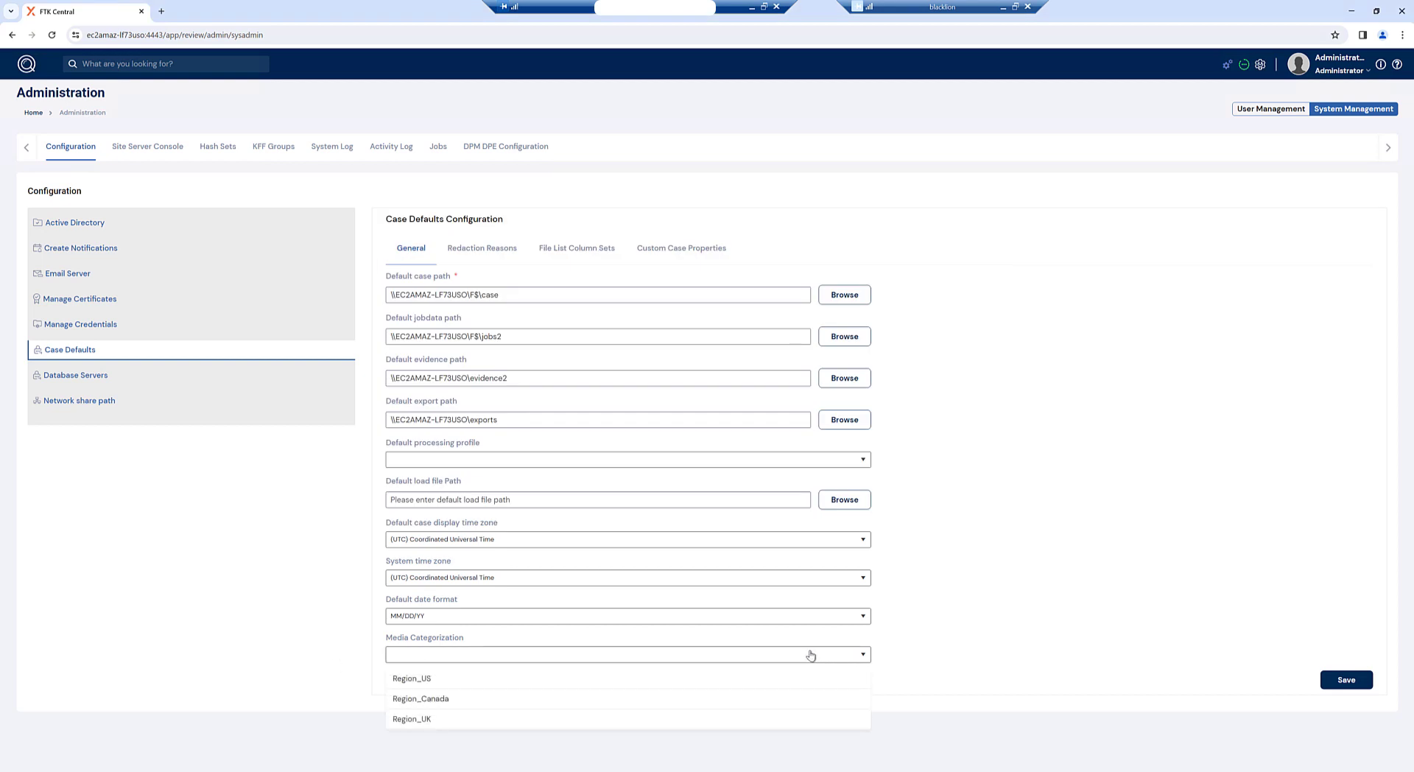
left_click(417, 681)
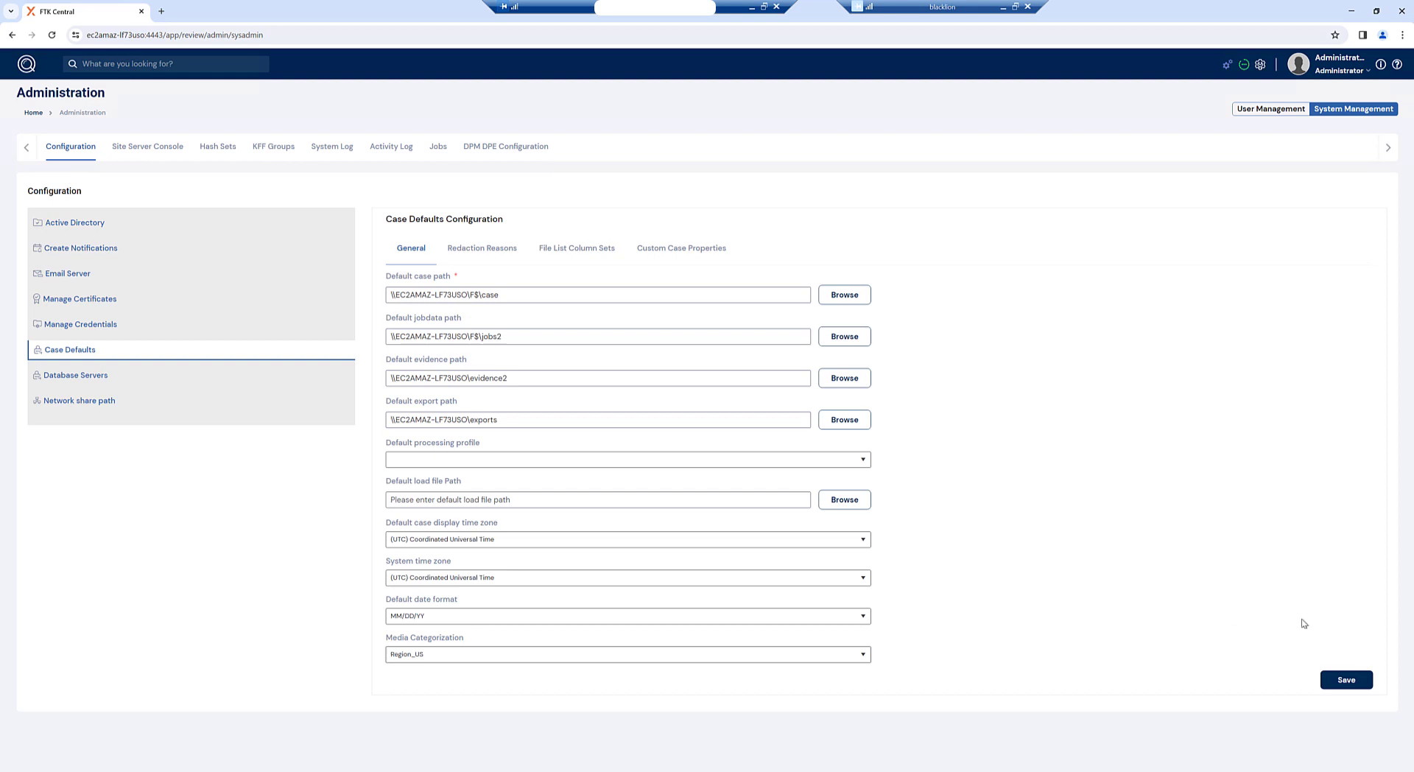
left_click(1342, 682)
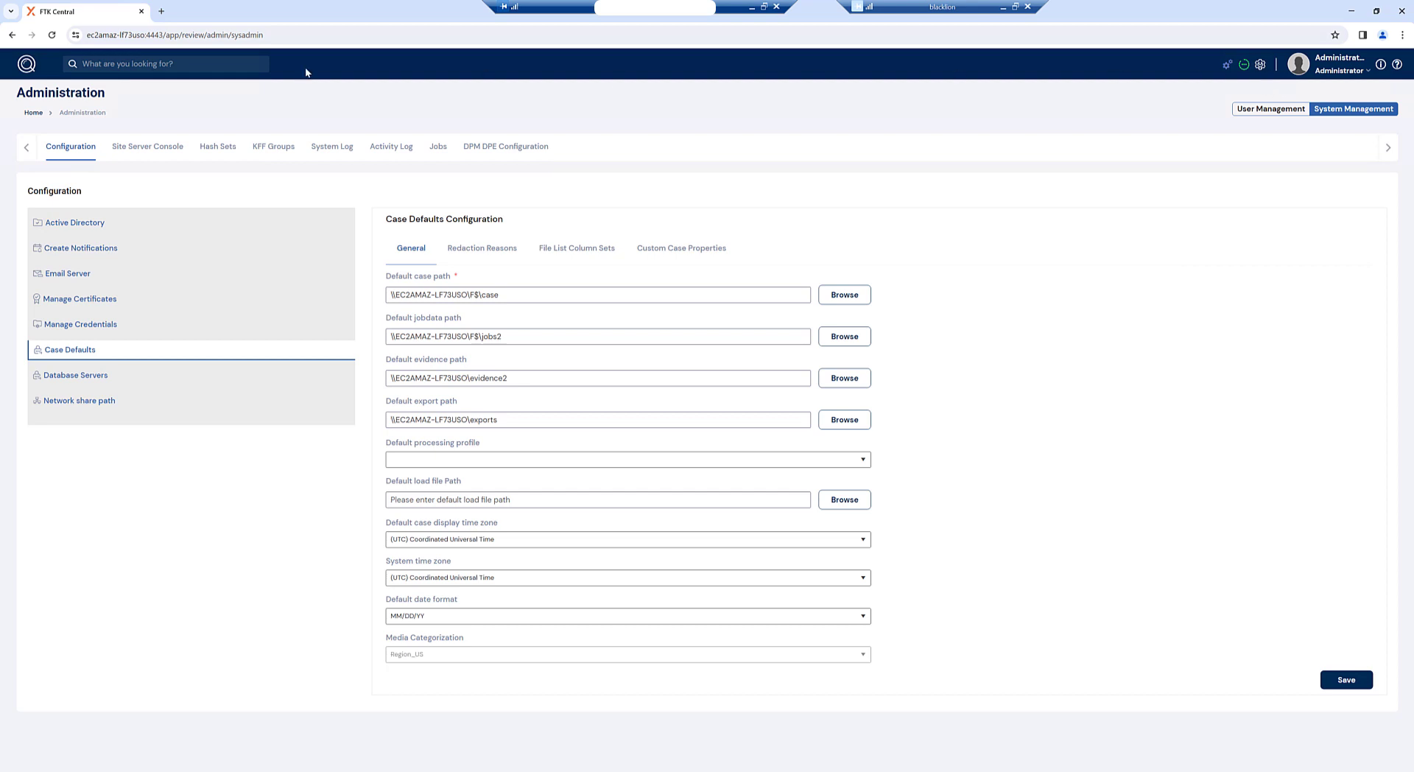
left_click(28, 65)
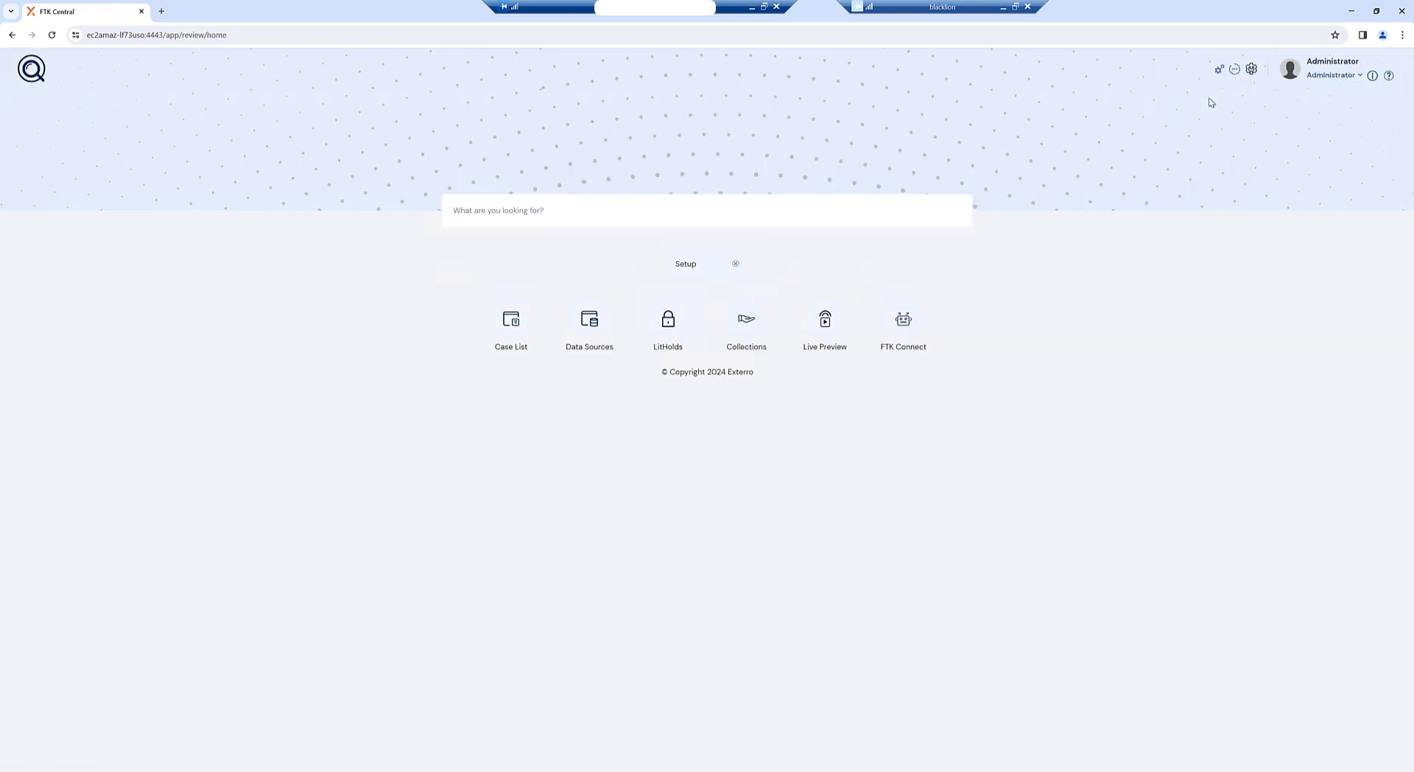
Step: Bookmark the FTK Central home page into the Bookmarks bar folder
left_click(1335, 35)
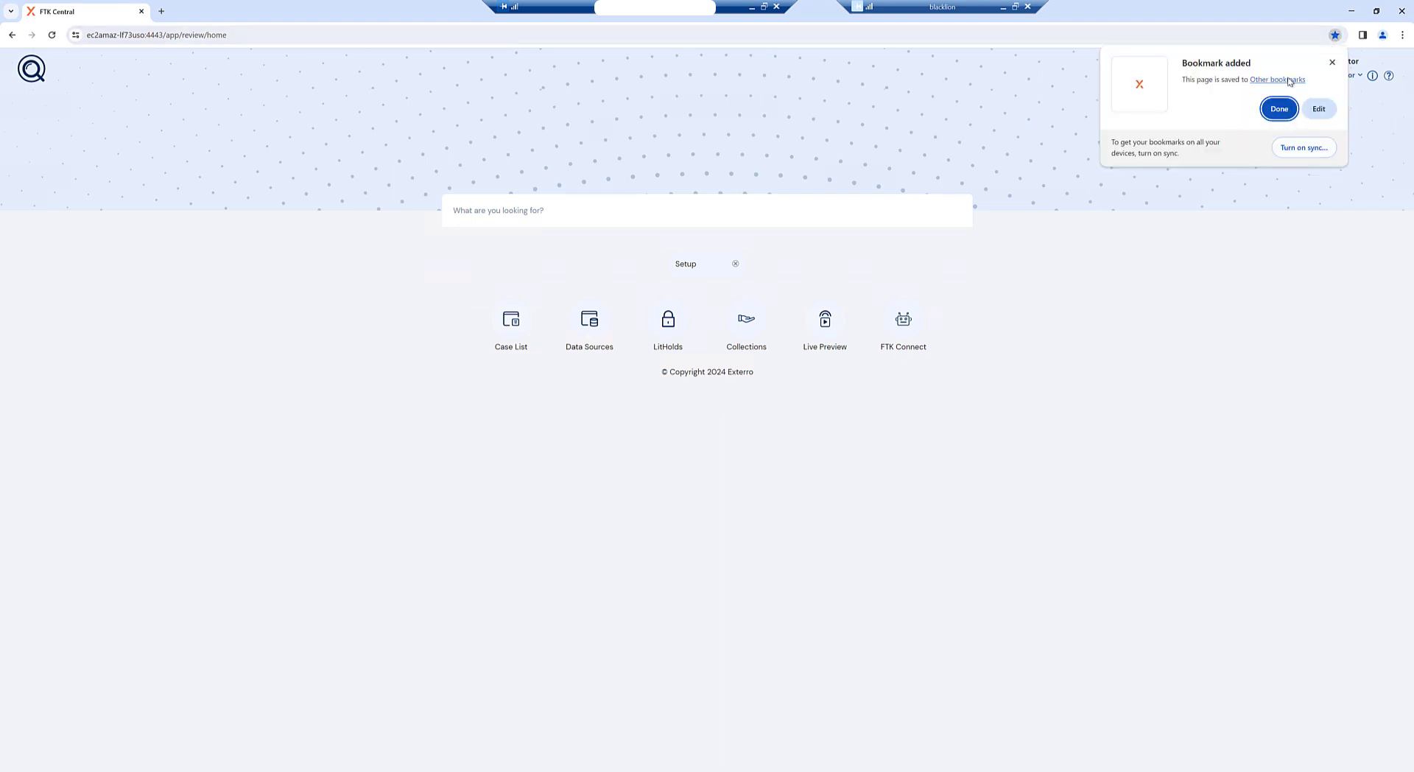
left_click(1319, 109)
left_click(1250, 121)
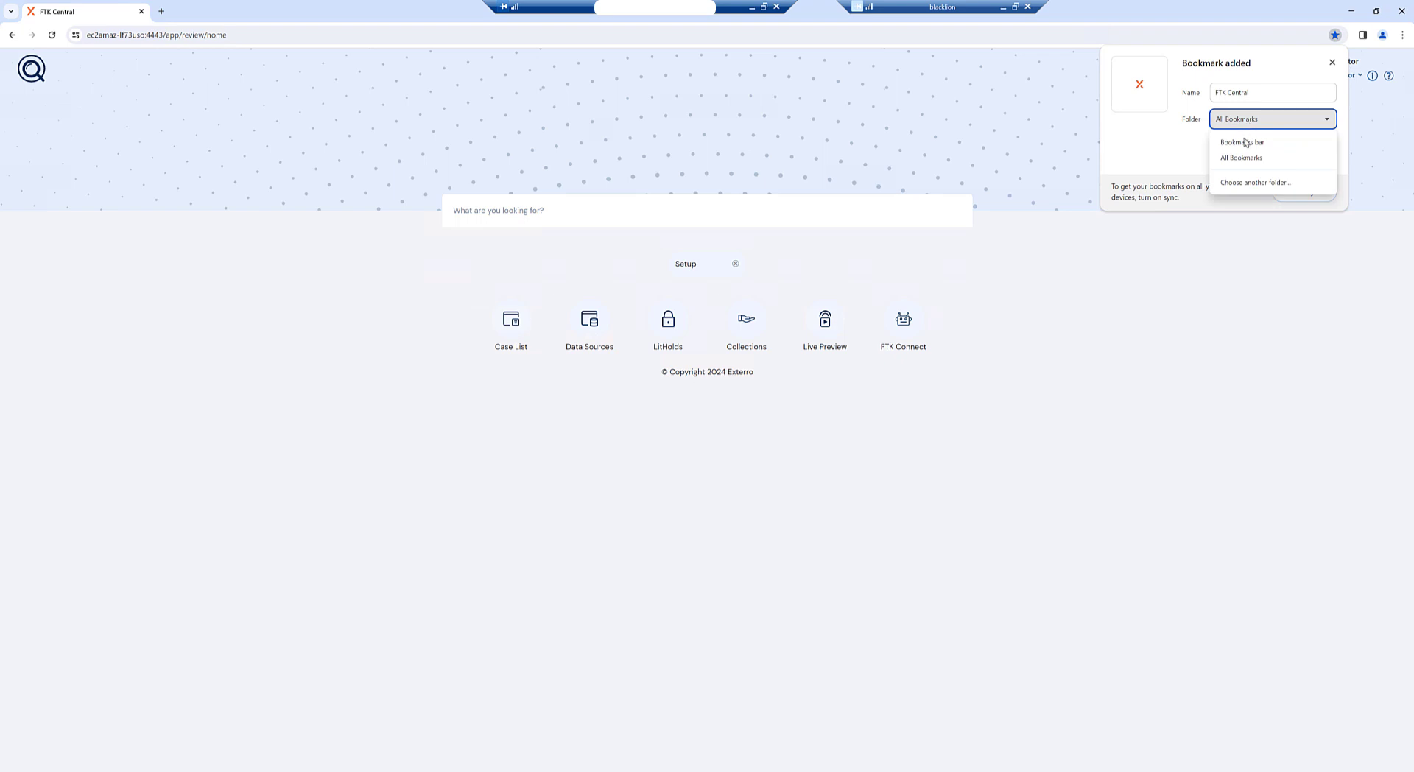
left_click(1249, 145)
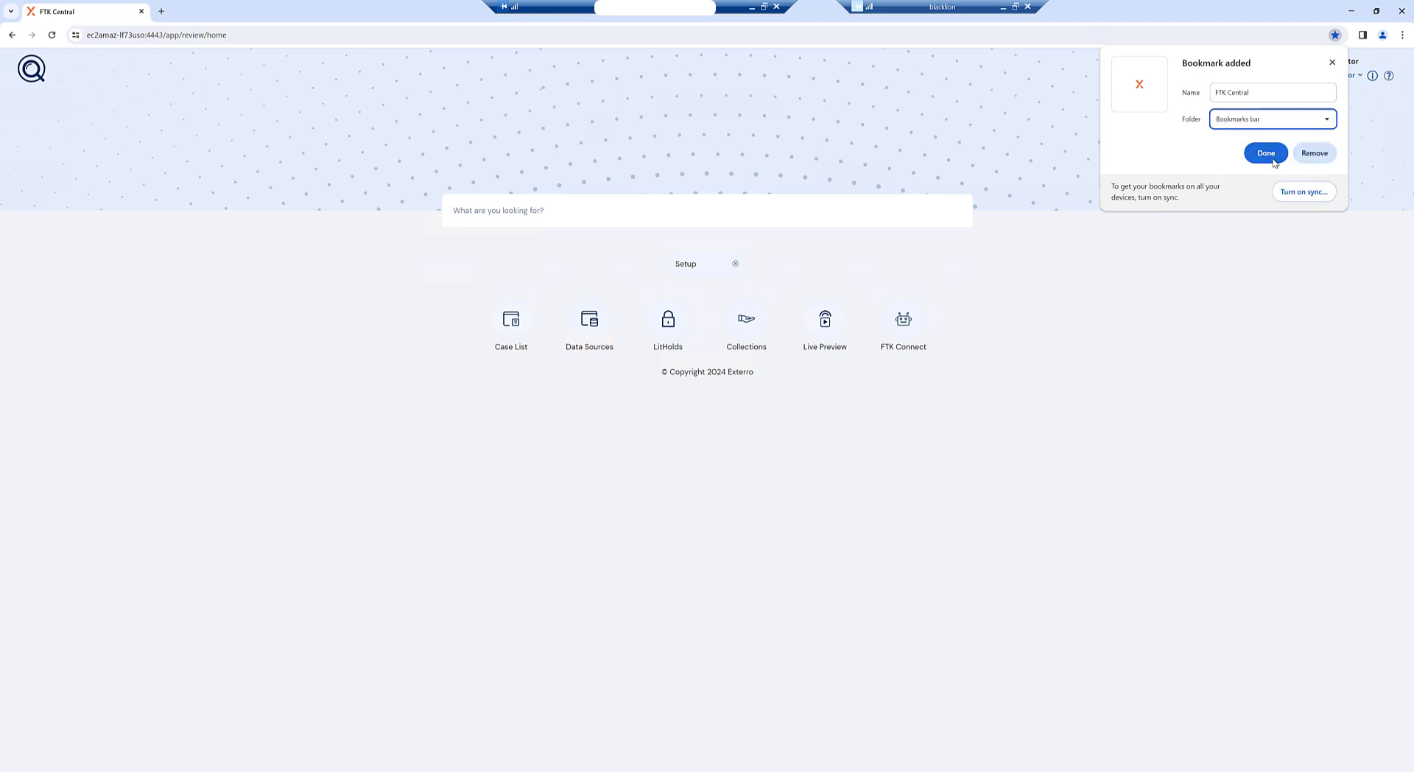
left_click(1275, 160)
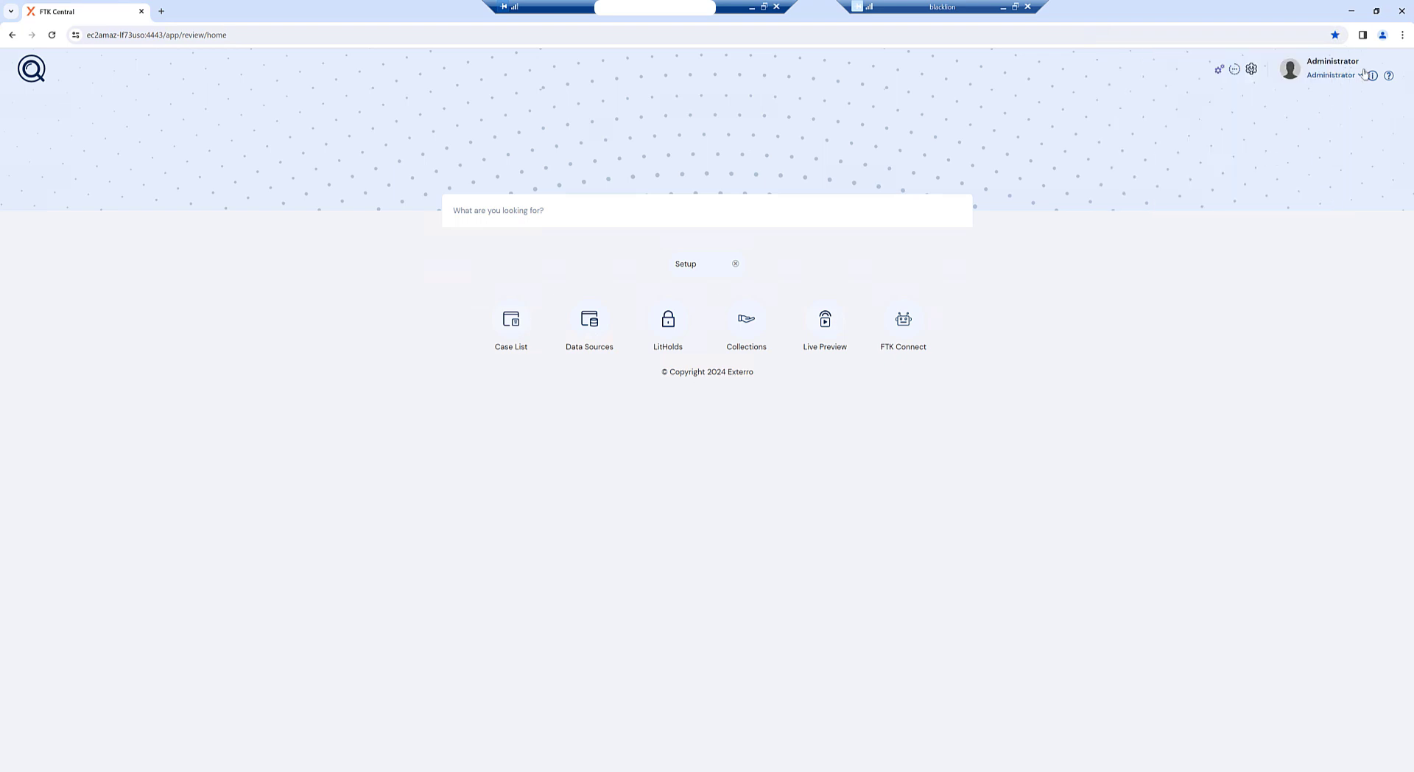
Step: Turn on Show bookmarks bar from Chrome's Bookmarks and lists menu
left_click(1403, 36)
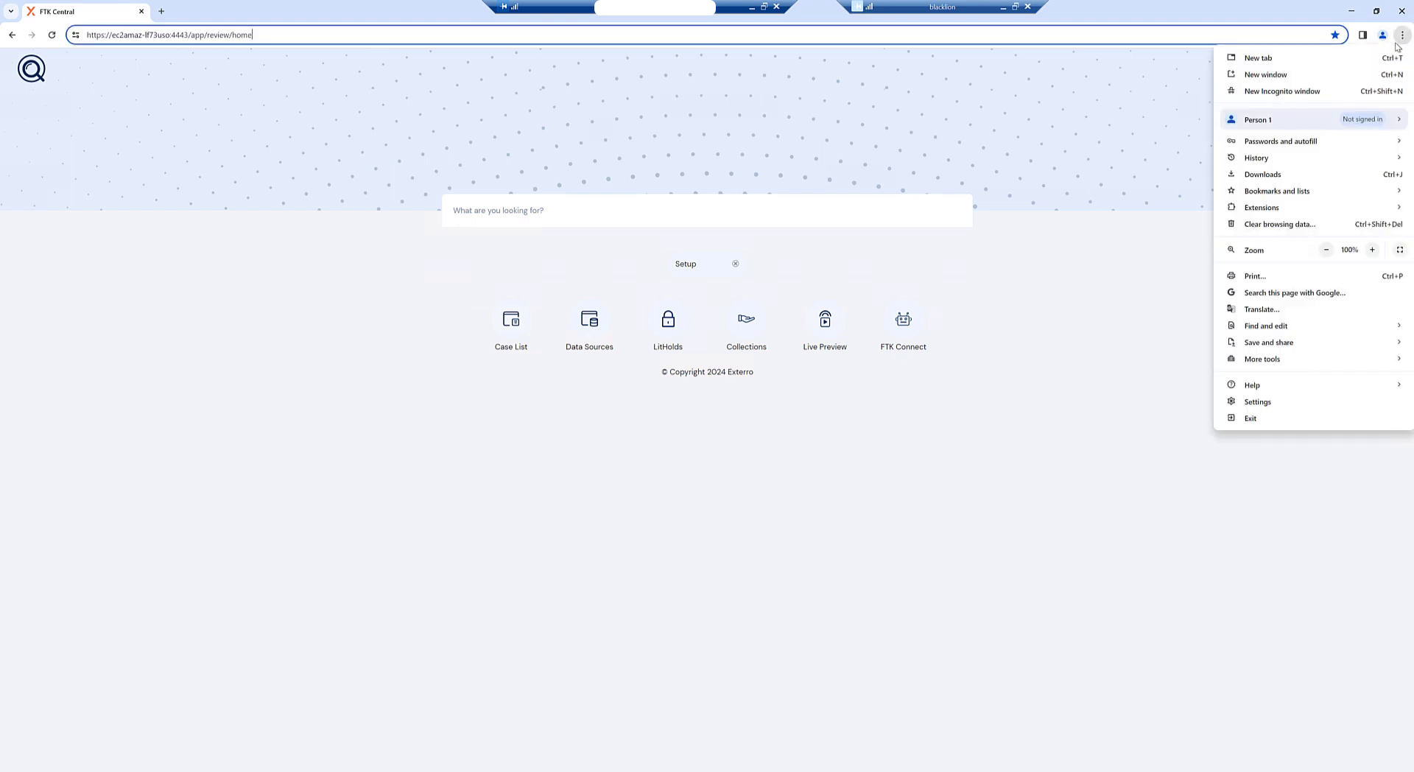
mouse_move(1368, 194)
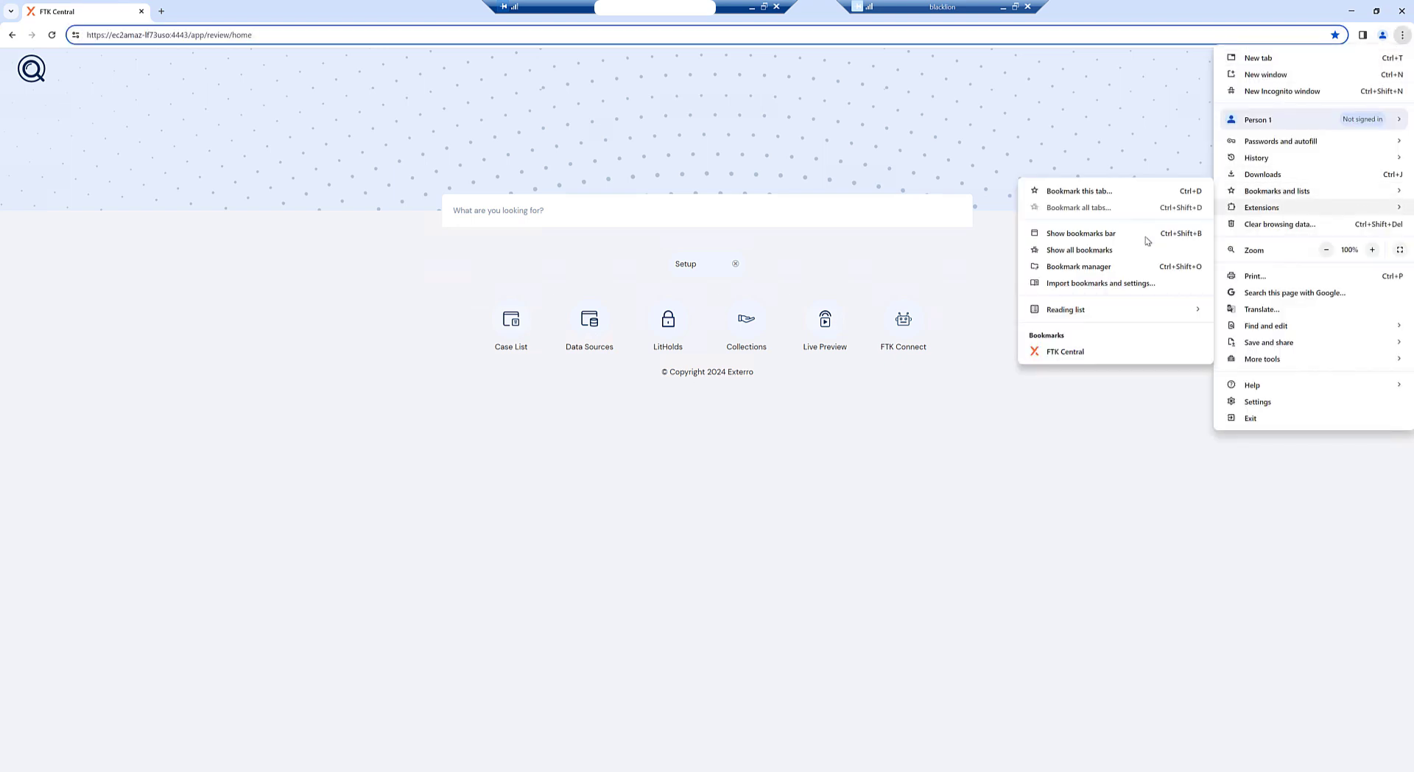
left_click(1081, 234)
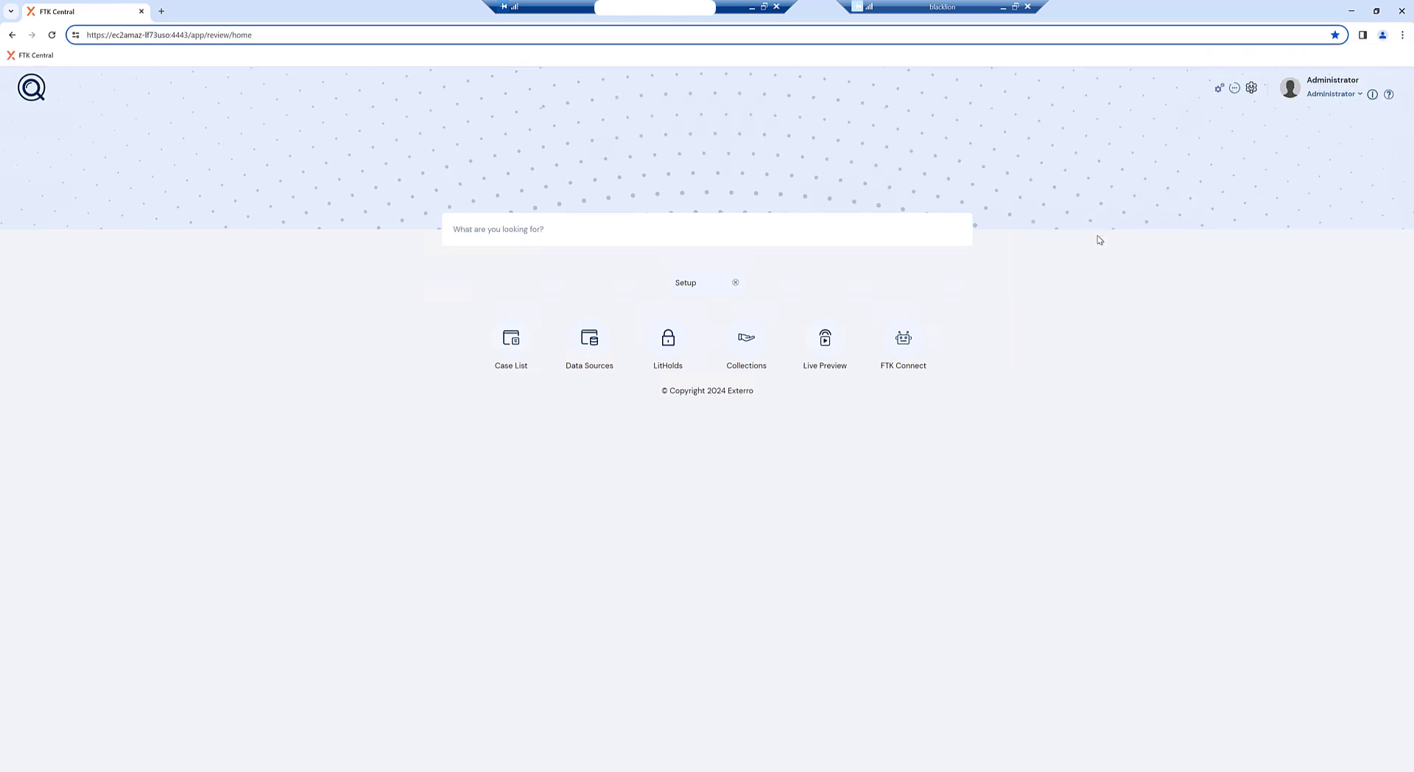